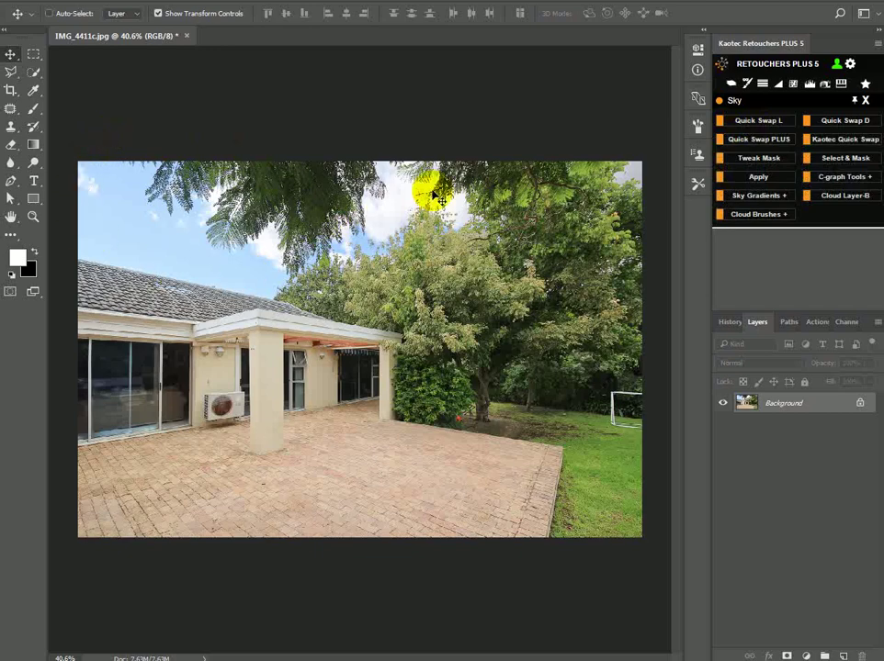
Start a Quick Swap L sky replacement using Twilight (2).jpg from the Twilight sky folder
{"action": "mouse_move", "coordinate": [770, 126]}
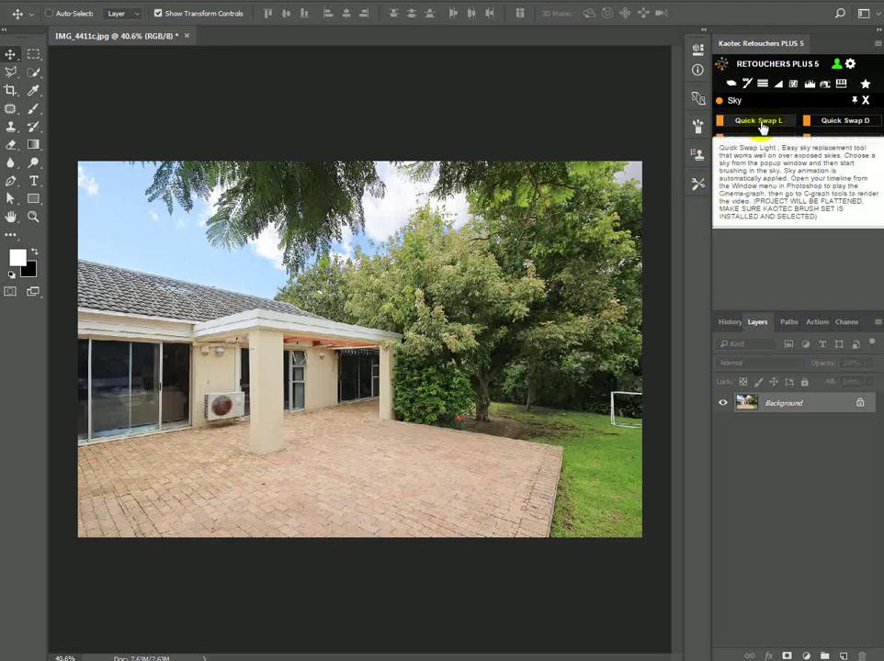
{"action": "left_click", "coordinate": [761, 125]}
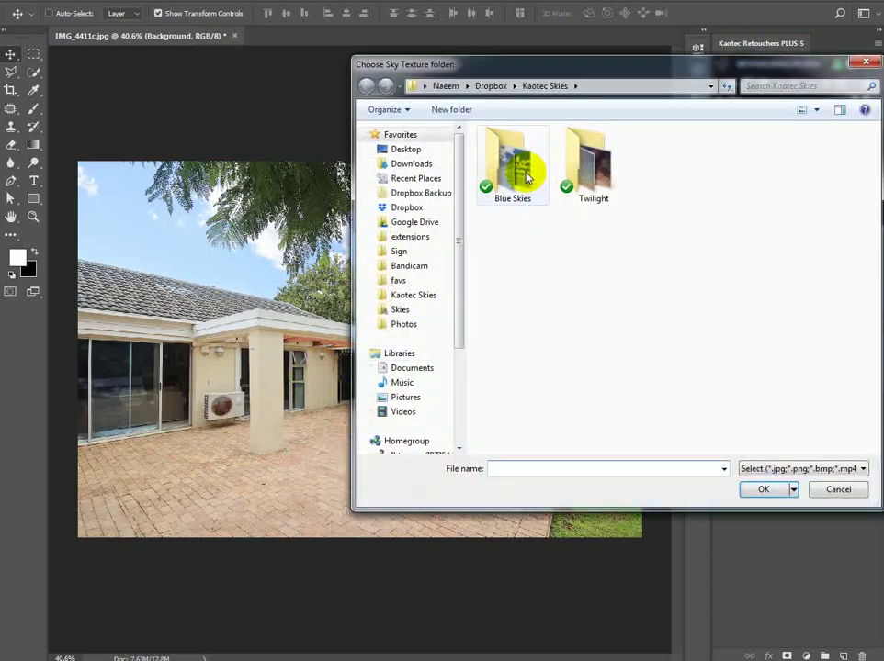
{"action": "left_click", "coordinate": [567, 172]}
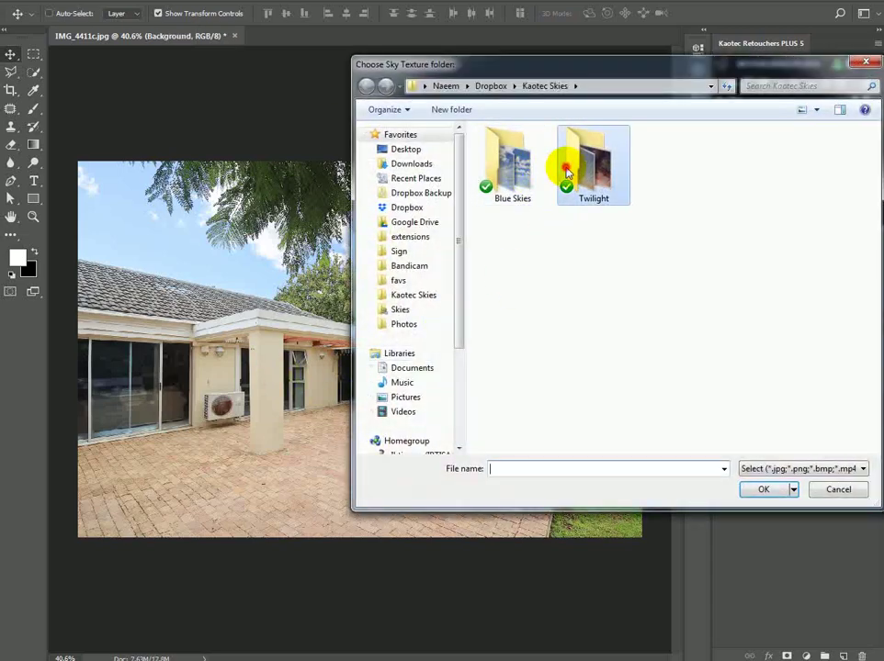
{"action": "double_click", "coordinate": [567, 172]}
{"action": "left_click", "coordinate": [592, 142]}
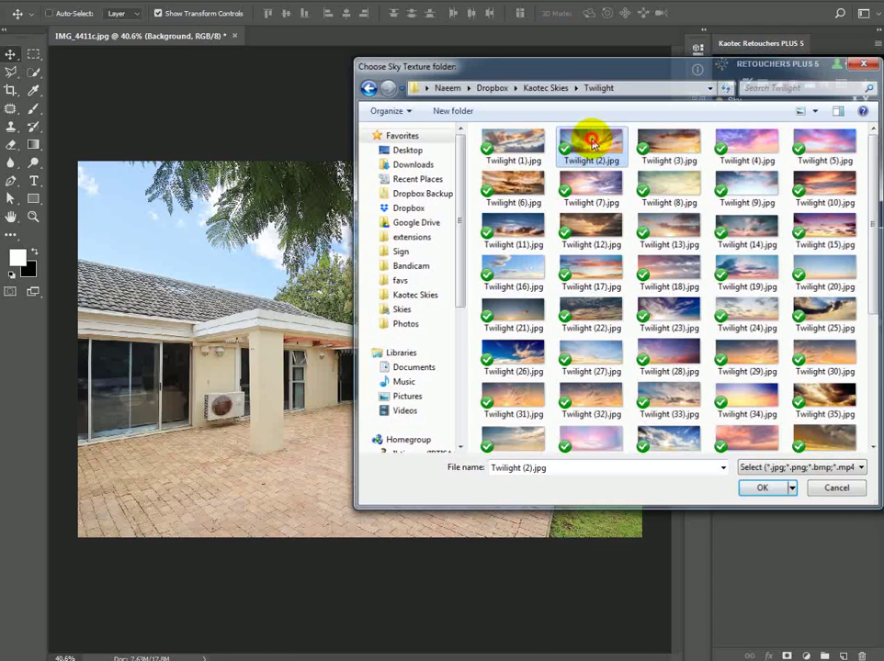
{"action": "double_click", "coordinate": [593, 143]}
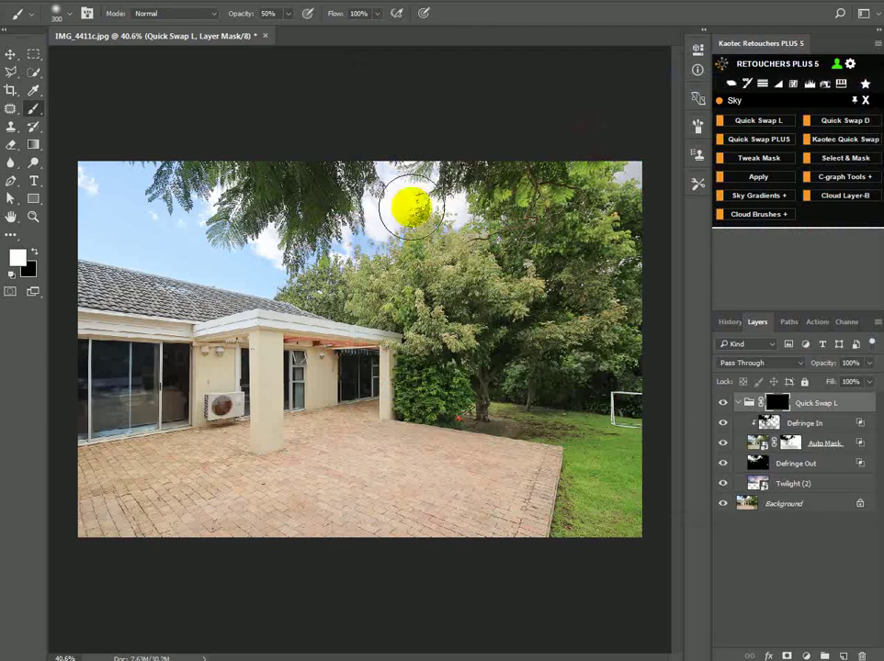
Paint the twilight sky into the Quick Swap L group mask across the whole sky with a smaller brush at 100% opacity
{"action": "key", "text": "bracketleft"}
{"action": "key", "text": "bracketleft"}
{"action": "left_click_drag", "start_coordinate": [245, 14], "coordinate": [499, 42]}
{"action": "mouse_move", "coordinate": [641, 193]}
{"action": "left_mouse_down"}
{"action": "mouse_move", "coordinate": [336, 175]}
{"action": "mouse_move", "coordinate": [487, 207]}
{"action": "mouse_move", "coordinate": [520, 234]}
{"action": "mouse_move", "coordinate": [305, 244]}
{"action": "mouse_move", "coordinate": [270, 261]}
{"action": "mouse_move", "coordinate": [273, 271]}
{"action": "mouse_move", "coordinate": [80, 245]}
{"action": "mouse_move", "coordinate": [296, 271]}
{"action": "mouse_move", "coordinate": [274, 271]}
{"action": "mouse_move", "coordinate": [292, 269]}
{"action": "mouse_move", "coordinate": [231, 248]}
{"action": "mouse_move", "coordinate": [101, 229]}
{"action": "mouse_move", "coordinate": [276, 240]}
{"action": "mouse_move", "coordinate": [249, 229]}
{"action": "mouse_move", "coordinate": [369, 245]}
{"action": "mouse_move", "coordinate": [96, 207]}
{"action": "mouse_move", "coordinate": [76, 189]}
{"action": "mouse_move", "coordinate": [43, 202]}
{"action": "mouse_move", "coordinate": [230, 184]}
{"action": "mouse_move", "coordinate": [196, 156]}
{"action": "mouse_move", "coordinate": [71, 163]}
{"action": "mouse_move", "coordinate": [137, 186]}
{"action": "mouse_move", "coordinate": [273, 198]}
{"action": "mouse_move", "coordinate": [282, 220]}
{"action": "mouse_move", "coordinate": [334, 250]}
{"action": "mouse_move", "coordinate": [177, 261]}
{"action": "mouse_move", "coordinate": [257, 290]}
{"action": "mouse_move", "coordinate": [241, 272]}
{"action": "mouse_move", "coordinate": [251, 280]}
{"action": "mouse_move", "coordinate": [86, 244]}
{"action": "mouse_move", "coordinate": [142, 254]}
{"action": "left_mouse_up"}
{"action": "key", "text": "bracketleft"}
{"action": "key", "text": "bracketleft"}
{"action": "key", "text": "bracketleft"}
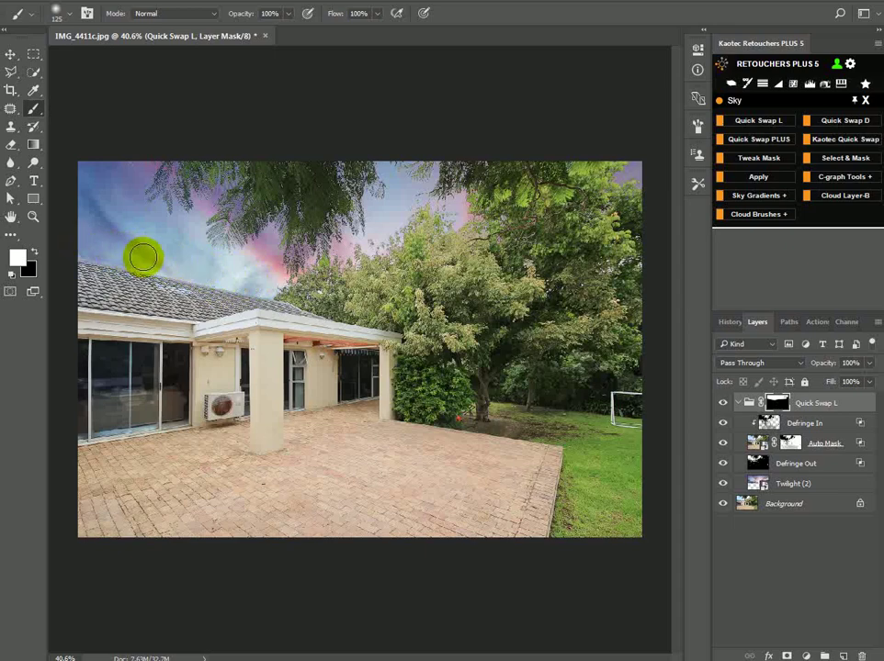
Brighten the Twilight (2) sky layer with Levels, using midtones of about 1.58 and a white input level of 232
{"action": "left_click", "coordinate": [756, 483]}
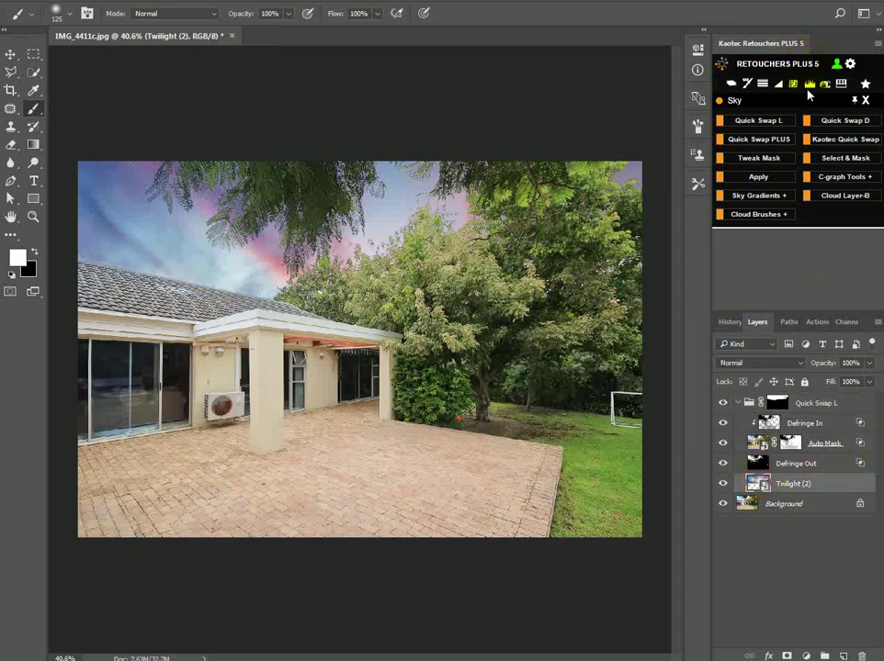
{"action": "left_click", "coordinate": [809, 85]}
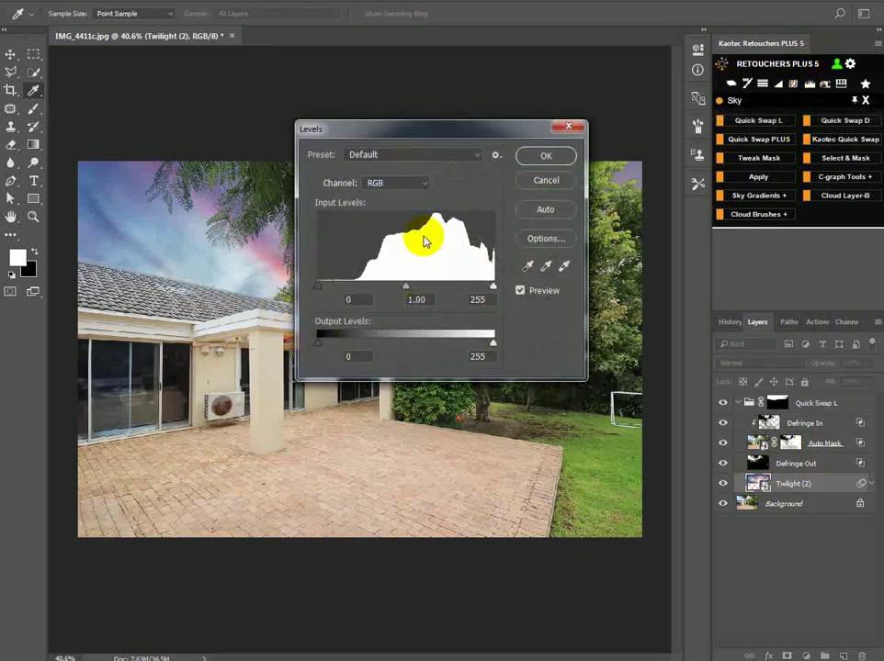
{"action": "left_click_drag", "start_coordinate": [414, 134], "coordinate": [657, 292]}
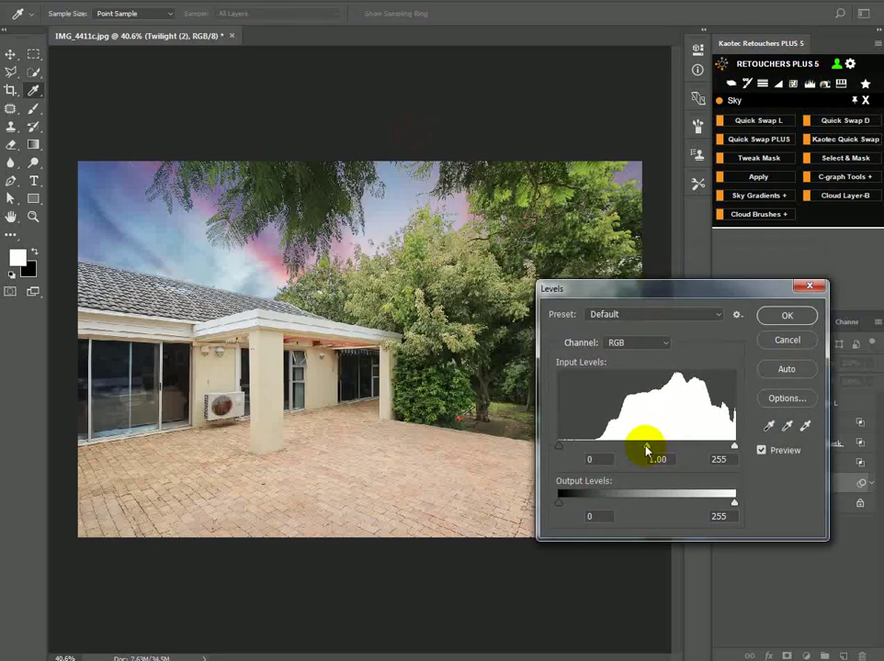
{"action": "left_click_drag", "start_coordinate": [647, 449], "coordinate": [617, 449]}
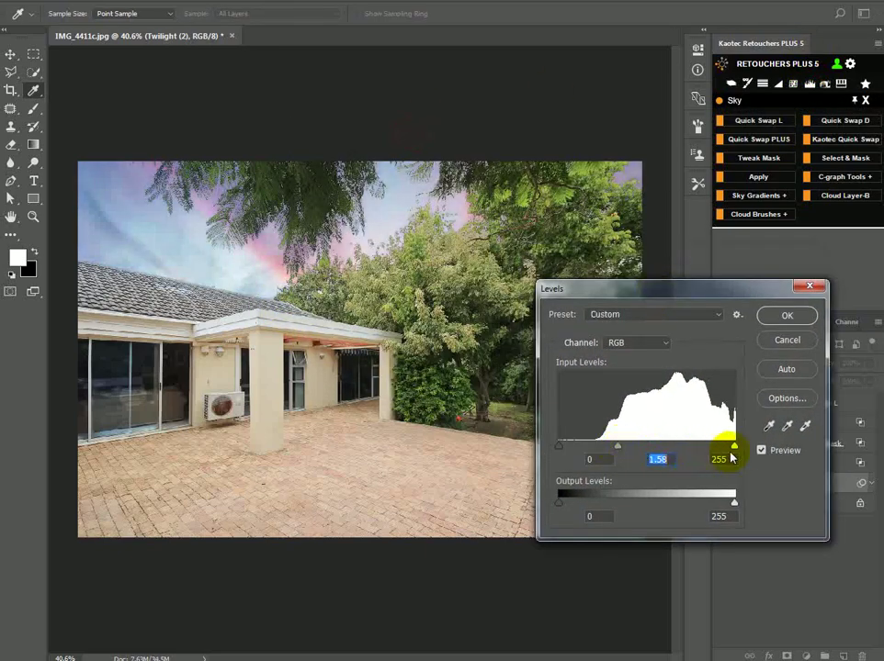
{"action": "left_click_drag", "start_coordinate": [732, 450], "coordinate": [722, 453]}
{"action": "left_click", "coordinate": [613, 448]}
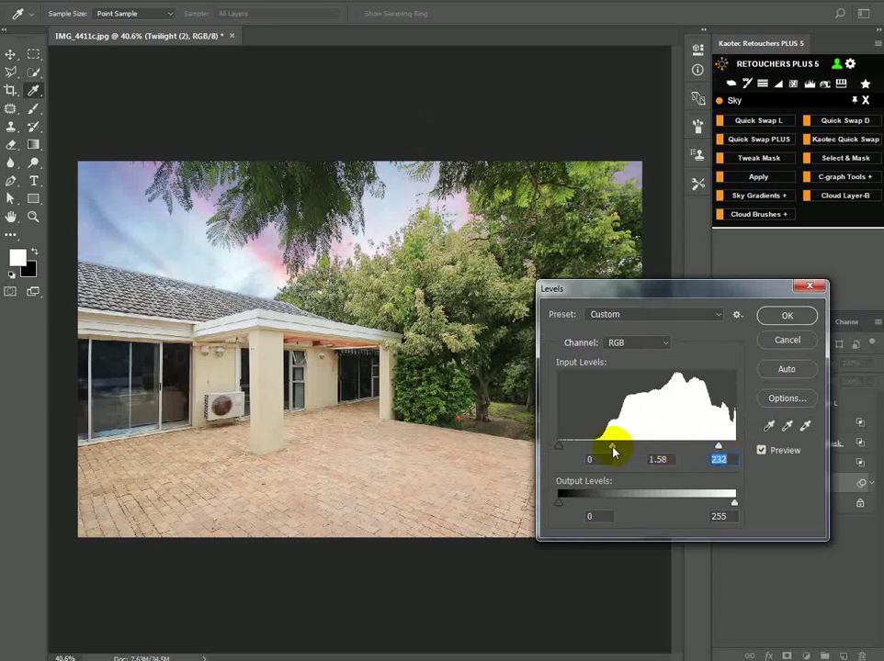
{"action": "left_click", "coordinate": [798, 319]}
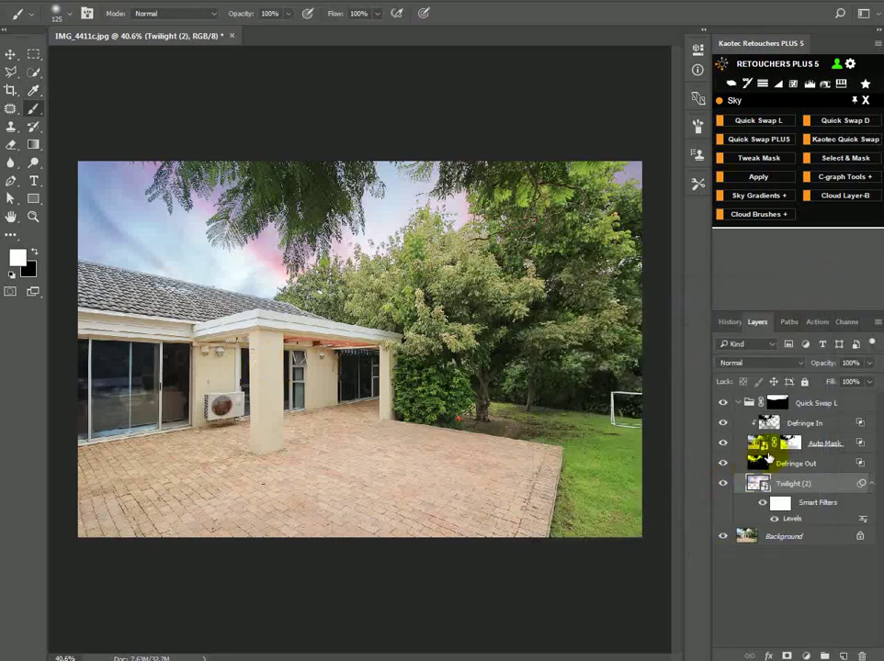
Flatten the image with Snap Flatten and check the snapshot saved in the history
{"action": "left_click", "coordinate": [730, 85]}
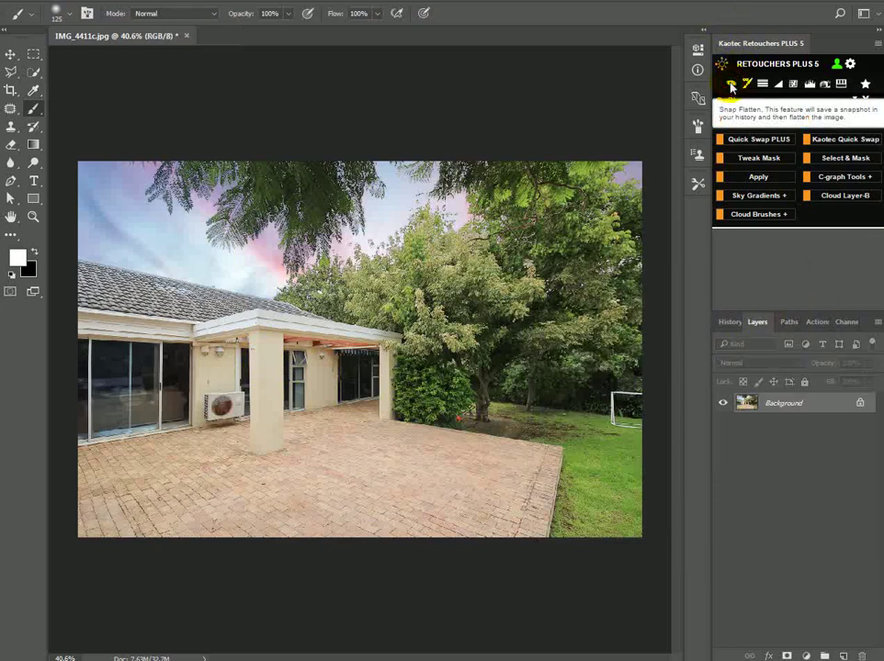
{"action": "left_click", "coordinate": [729, 322]}
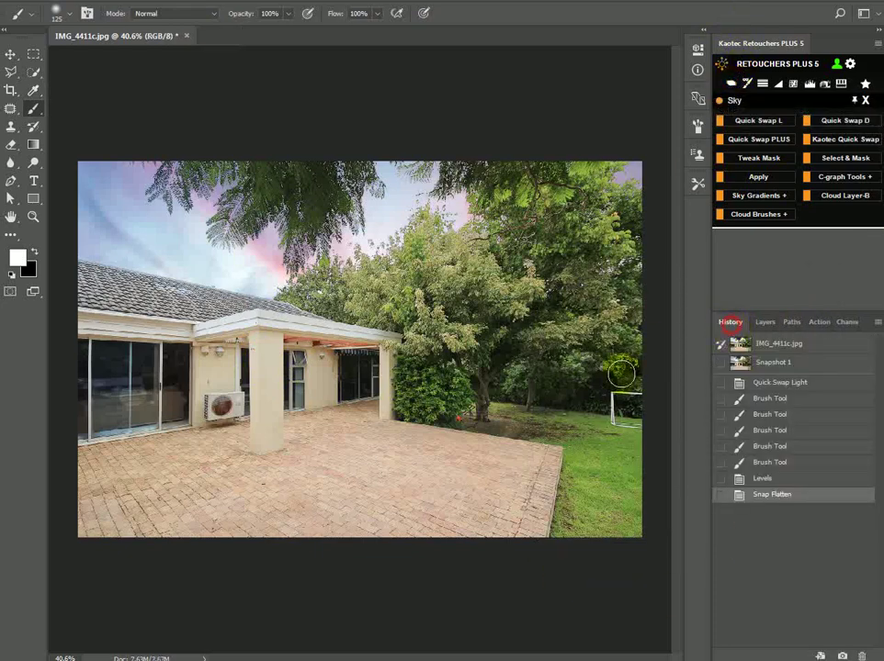
{"action": "left_click", "coordinate": [765, 321]}
{"action": "left_click", "coordinate": [730, 321]}
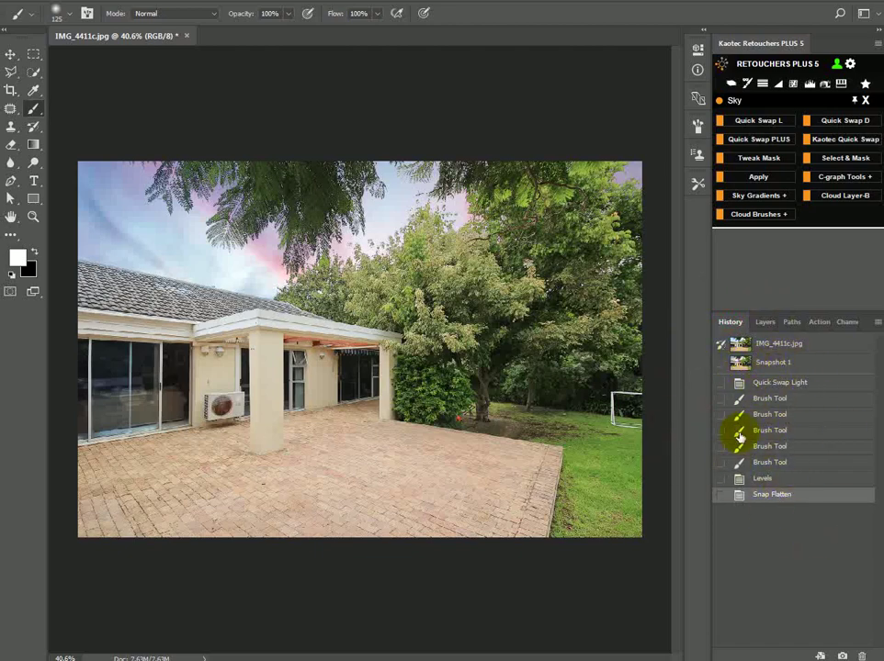
Restore Snapshot 1 to inspect its layers, and return to the Snap Flatten history state
{"action": "left_click", "coordinate": [744, 366]}
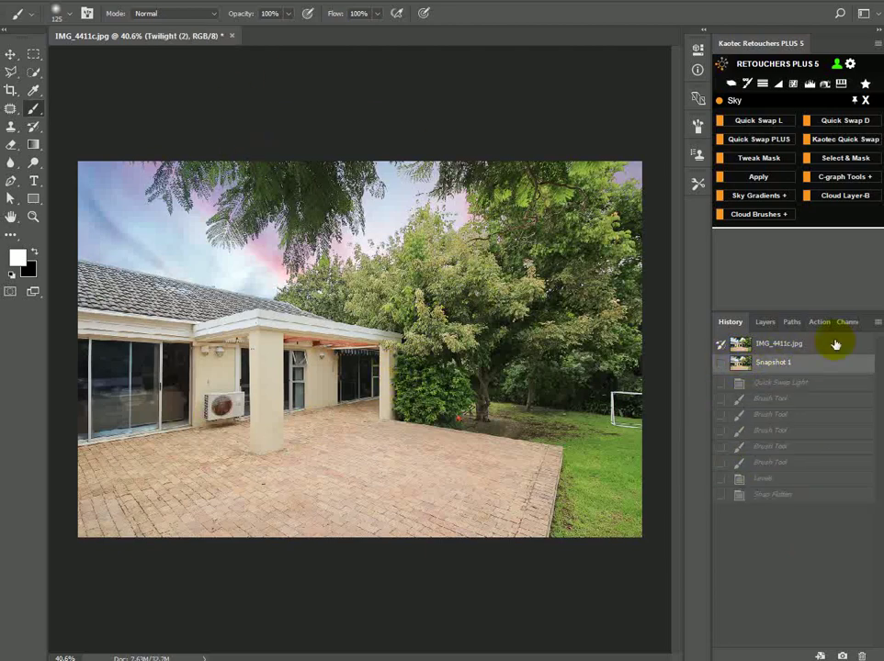
{"action": "left_click", "coordinate": [763, 322]}
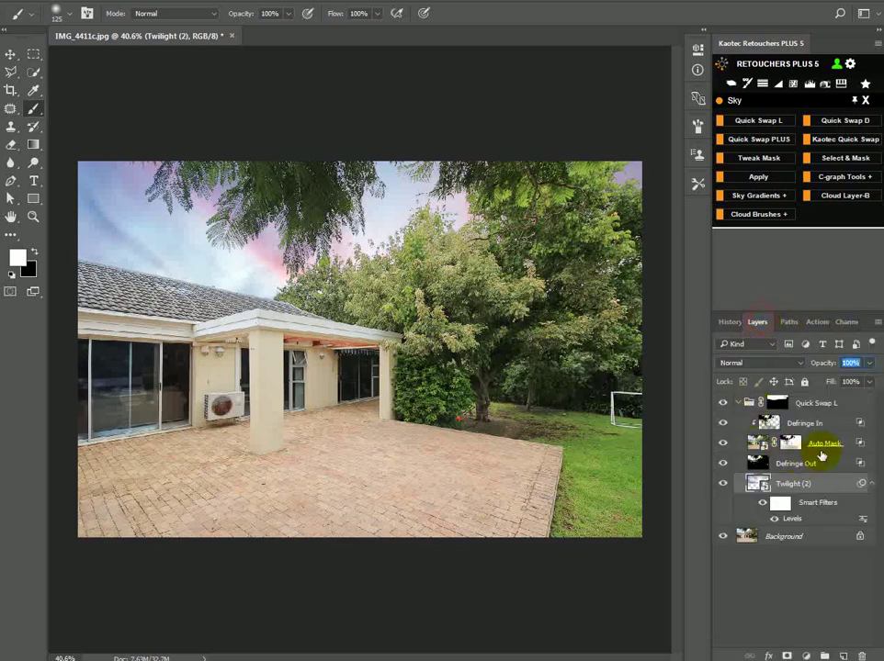
{"action": "left_click", "coordinate": [726, 323]}
{"action": "left_click", "coordinate": [771, 494]}
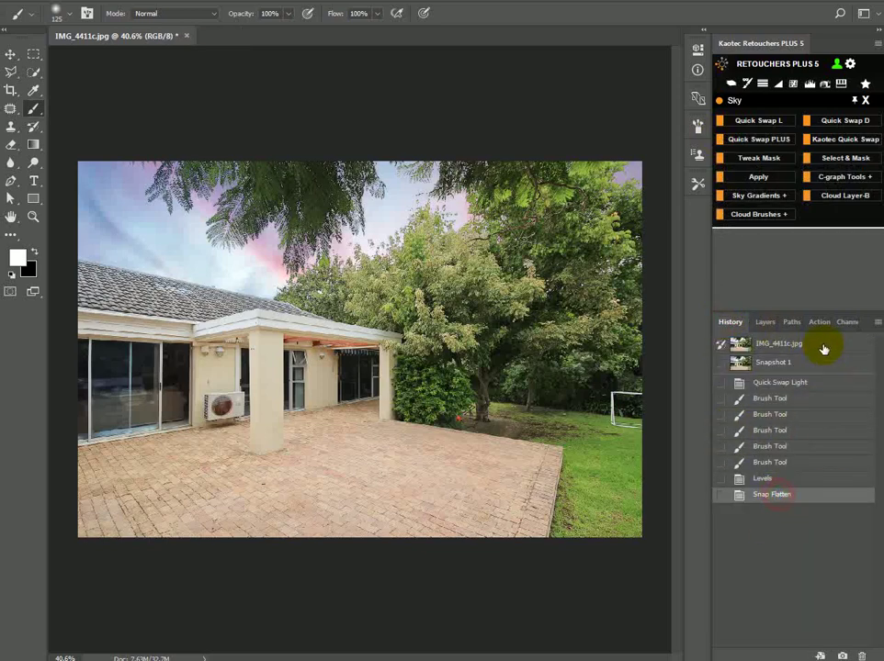
{"action": "left_click", "coordinate": [759, 323]}
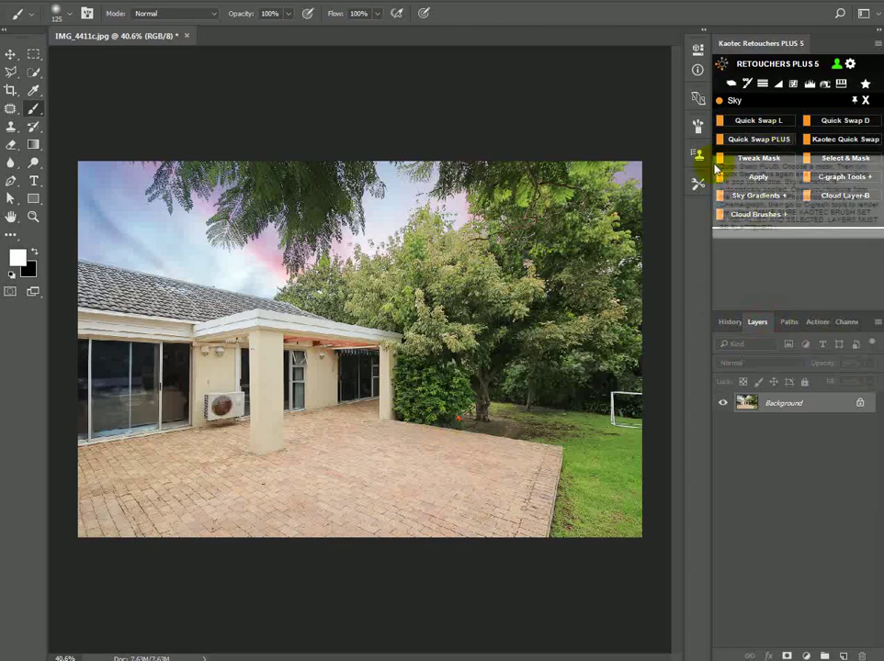
Apply the Day to Night effect from the Day Alter tools to the flattened image
{"action": "left_click", "coordinate": [864, 103]}
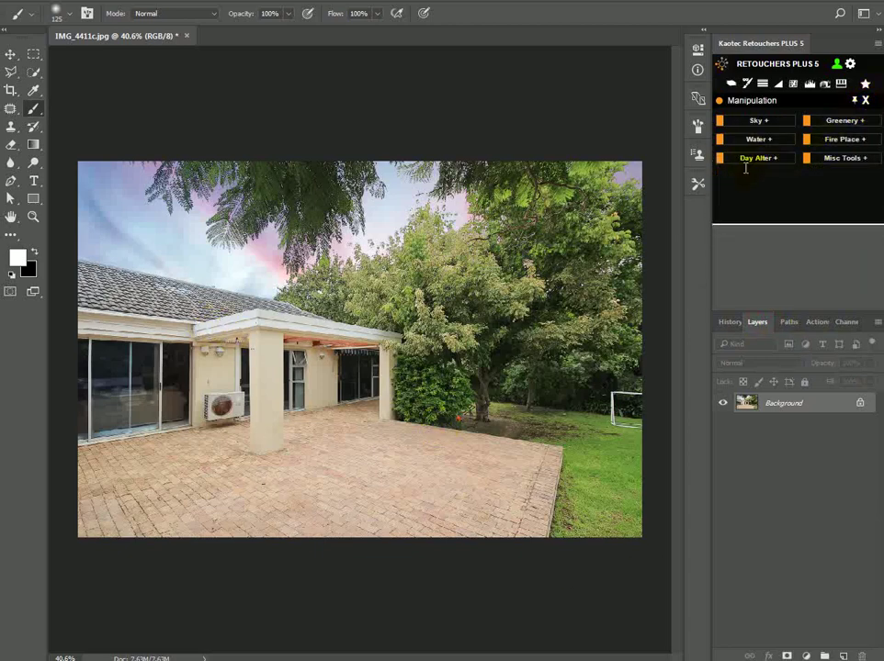
{"action": "left_click", "coordinate": [763, 162]}
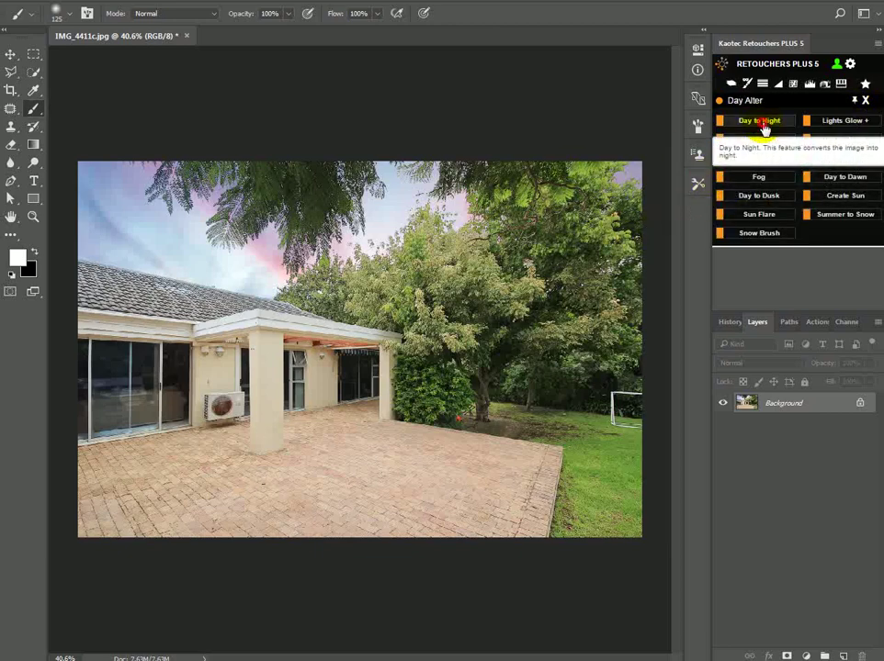
{"action": "left_click", "coordinate": [764, 127]}
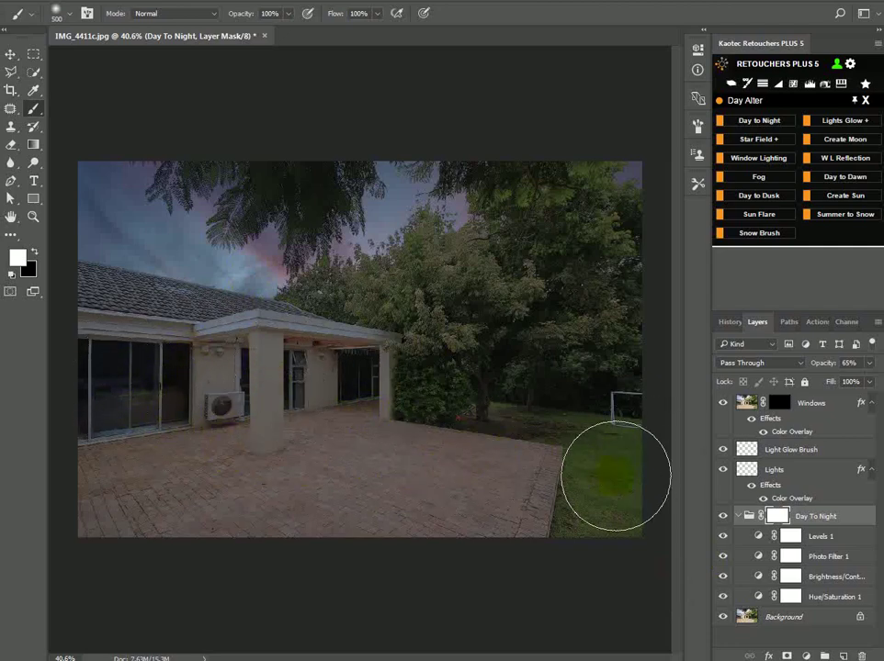
Delete the black layer mask from the Windows layer
{"action": "key", "text": "z"}
{"action": "left_click_drag", "start_coordinate": [222, 298], "coordinate": [87, 490]}
{"action": "left_click_drag", "start_coordinate": [191, 488], "coordinate": [247, 504]}
{"action": "scroll", "coordinate": [361, 395], "scroll_direction": "down", "scroll_amount": 4}
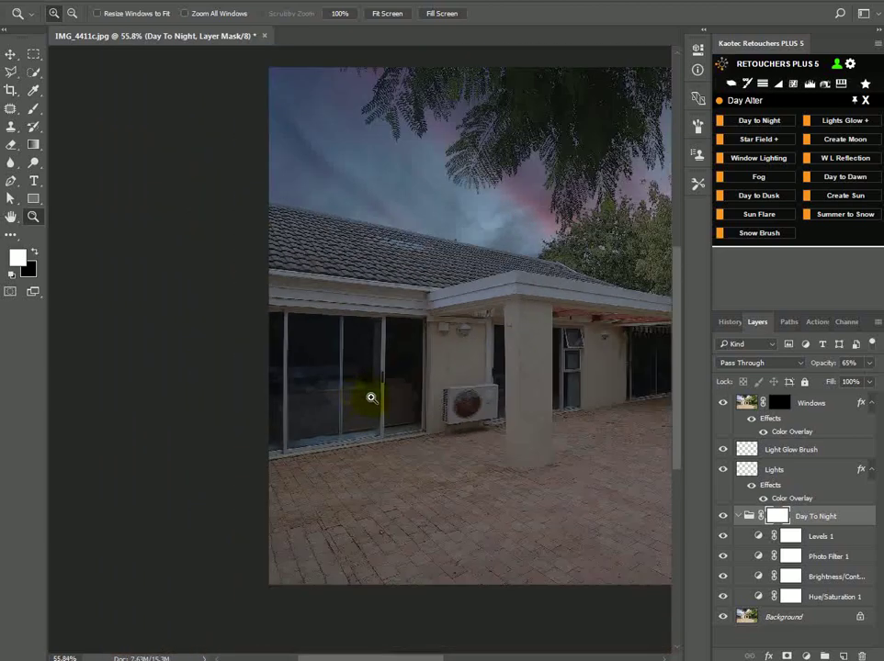
{"action": "scroll", "coordinate": [405, 404], "scroll_direction": "down", "scroll_amount": 3}
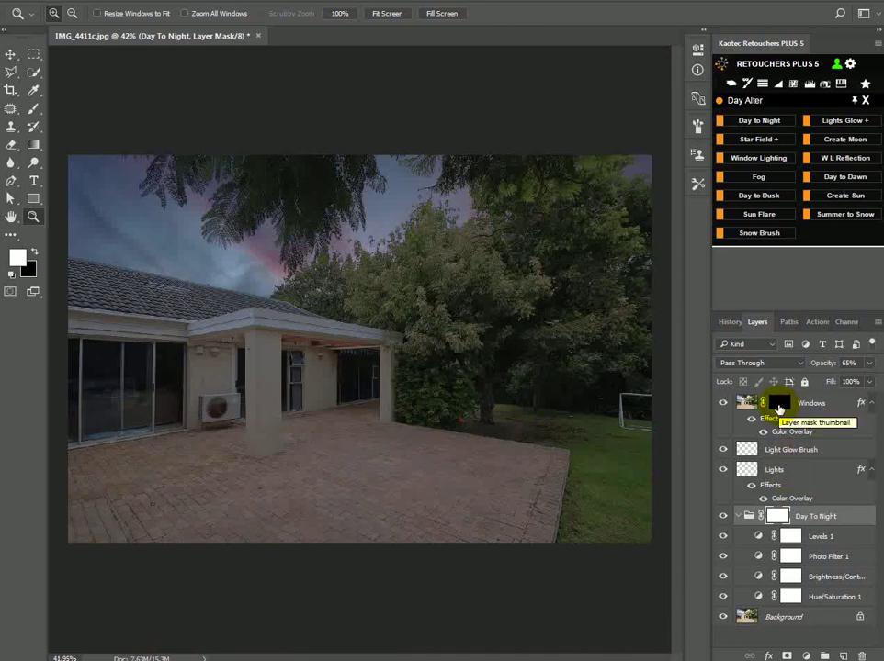
{"action": "left_click", "coordinate": [778, 405]}
{"action": "right_click", "coordinate": [778, 406]}
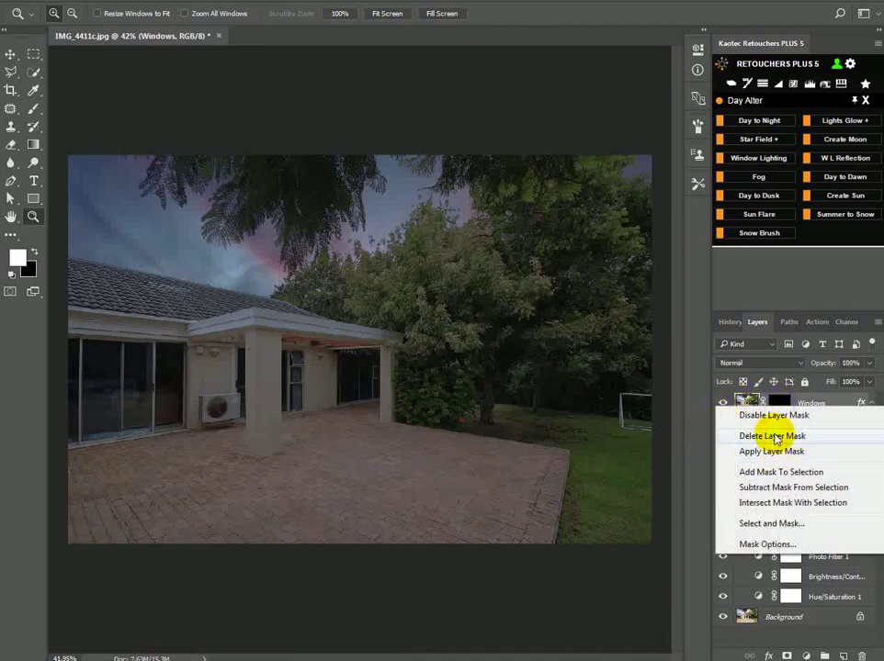
{"action": "left_click", "coordinate": [756, 437]}
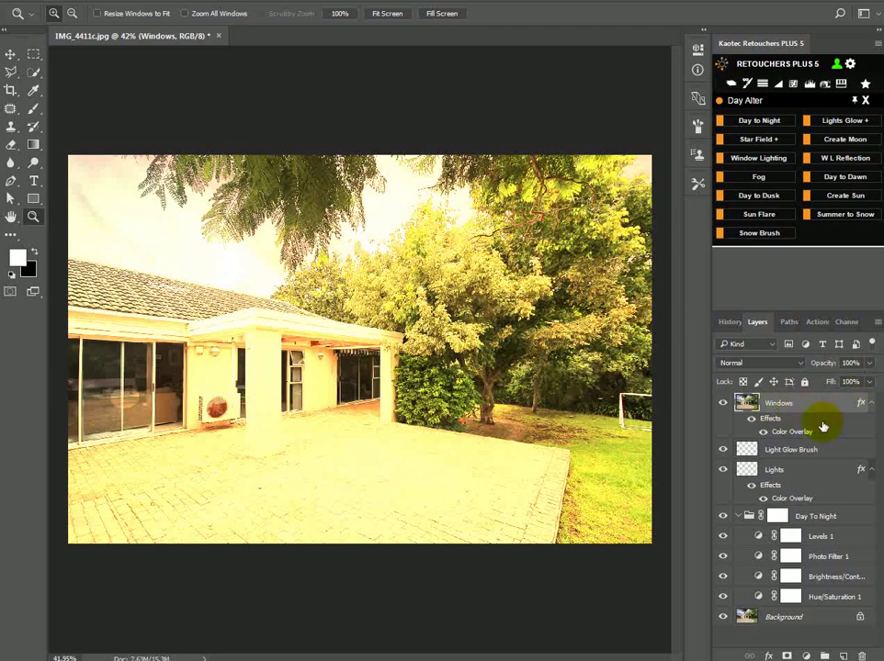
Run the Kaotec Mask Selector on the Windows layer and set both Channel 1 and Channel 2 to Red
{"action": "left_click", "coordinate": [865, 101]}
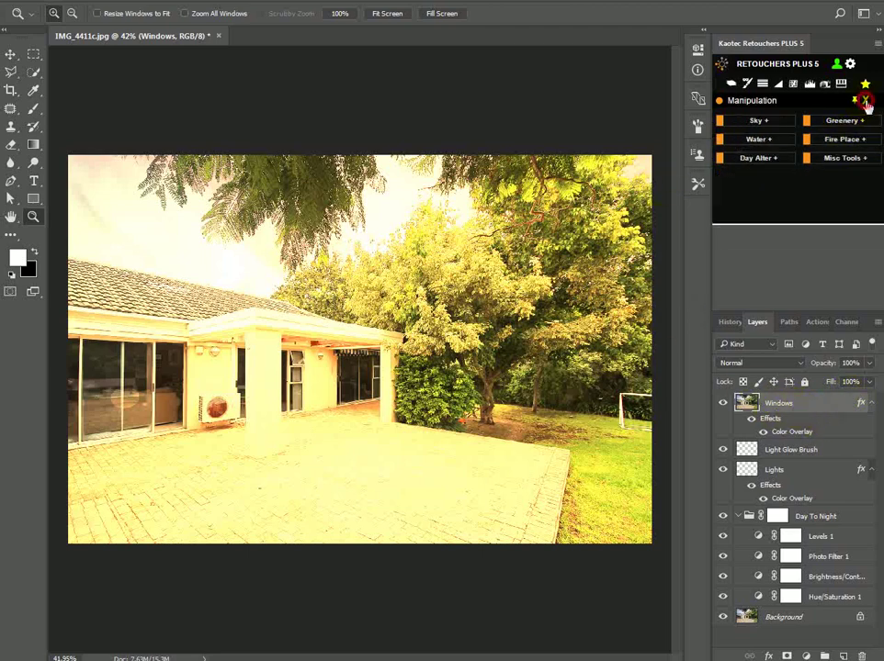
{"action": "left_click", "coordinate": [867, 108]}
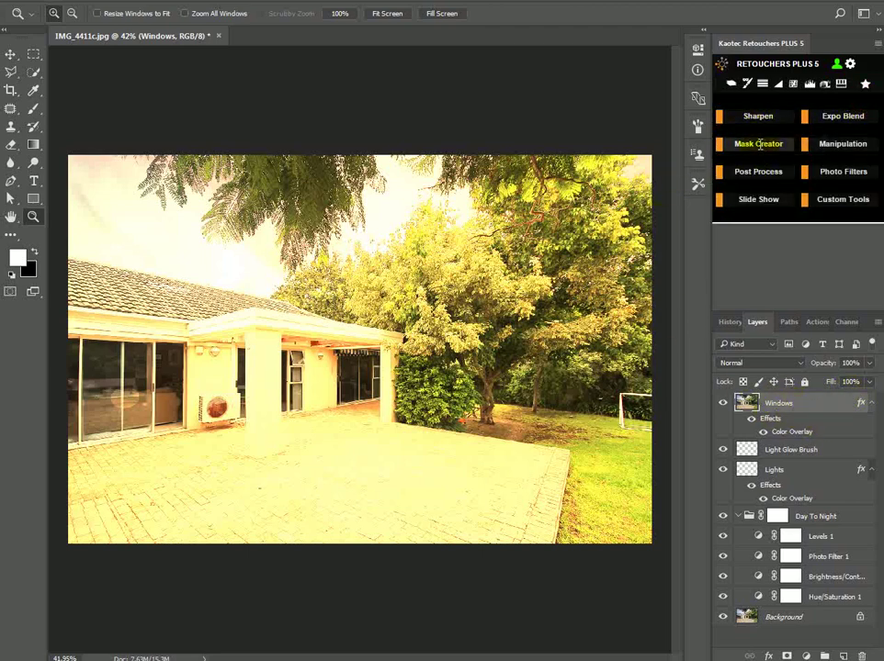
{"action": "left_click", "coordinate": [762, 142]}
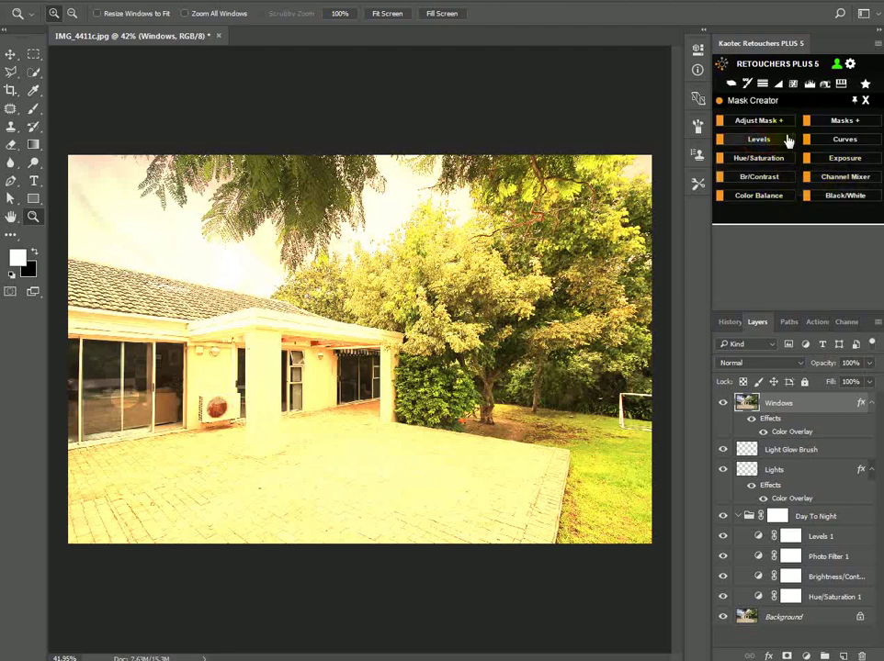
{"action": "left_click", "coordinate": [845, 120]}
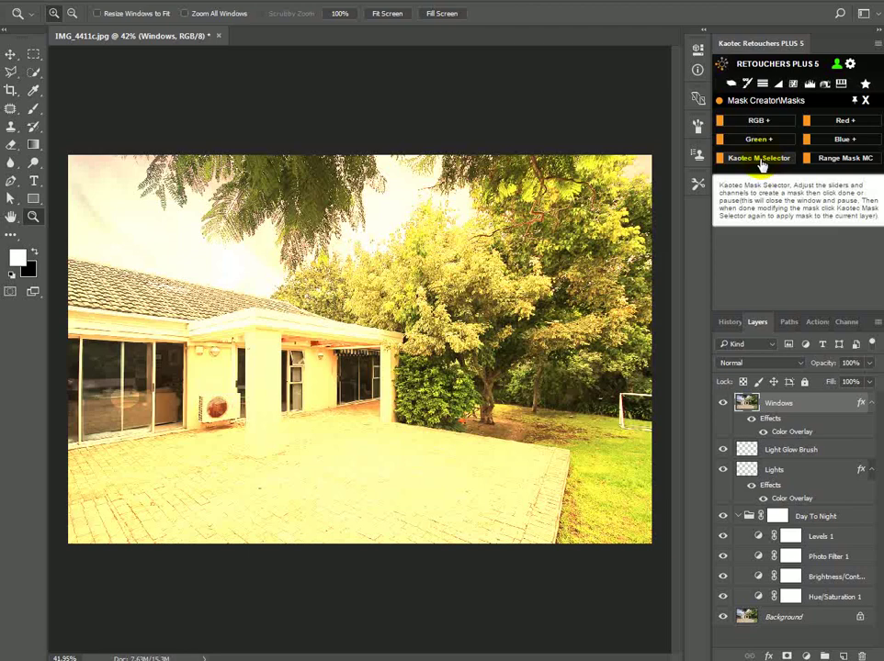
{"action": "left_click", "coordinate": [759, 164]}
{"action": "left_click_drag", "start_coordinate": [406, 184], "coordinate": [608, 353]}
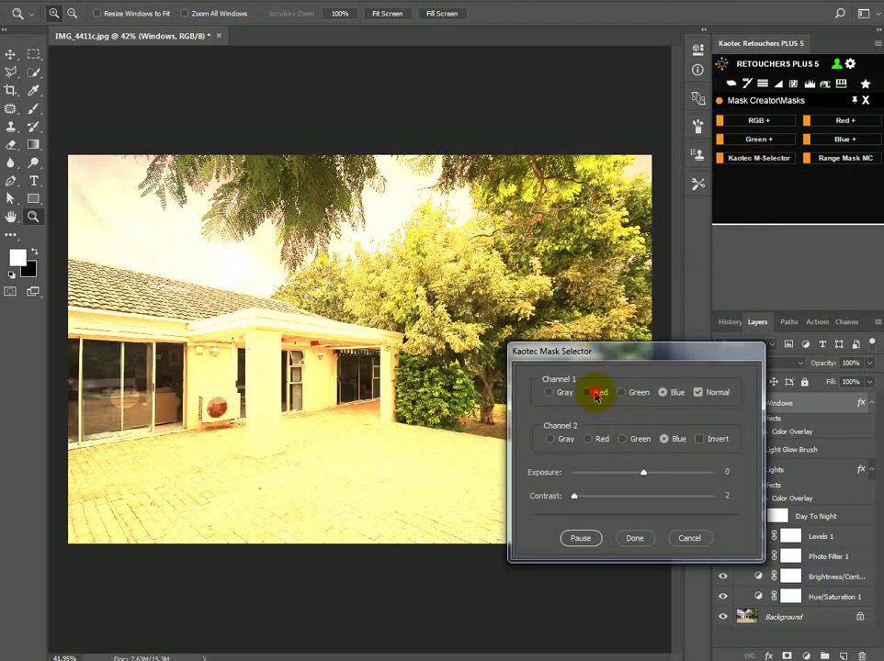
{"action": "left_click", "coordinate": [592, 393]}
{"action": "left_click", "coordinate": [591, 440]}
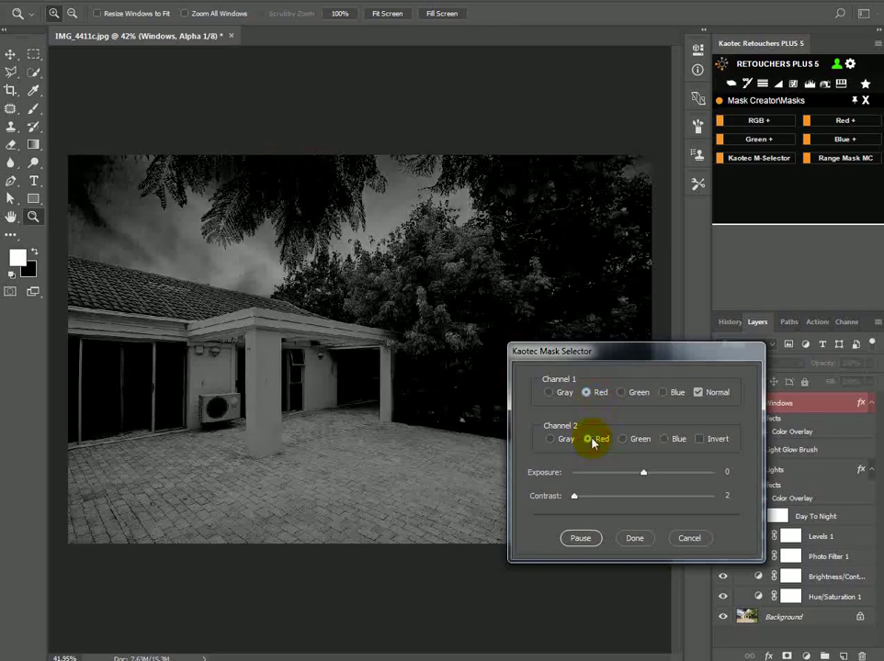
Preview Green and Blue as Channel 1 of the mask, and return it to Red with Normal enabled
{"action": "left_click", "coordinate": [619, 393]}
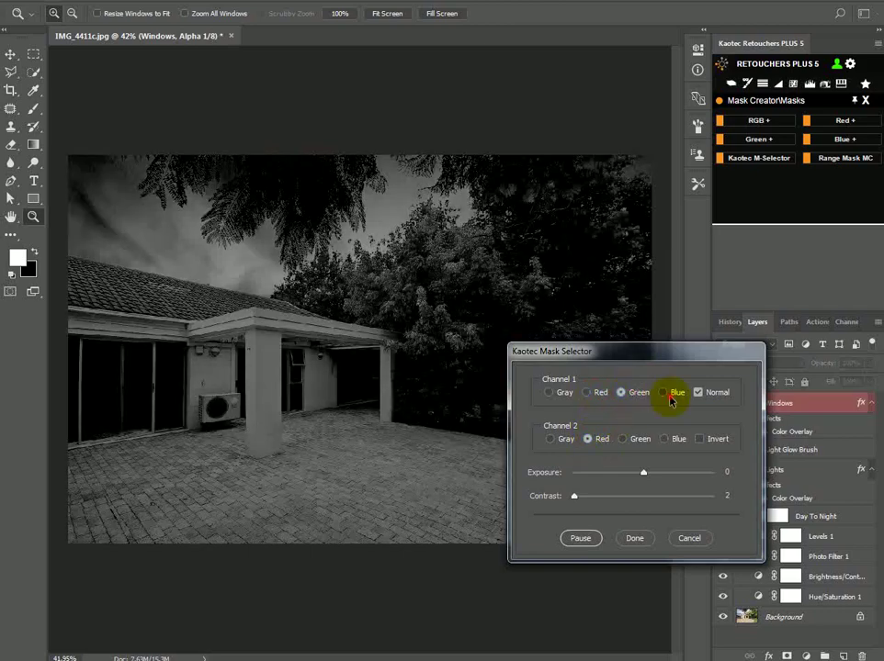
{"action": "left_click", "coordinate": [668, 395]}
{"action": "left_click", "coordinate": [588, 394]}
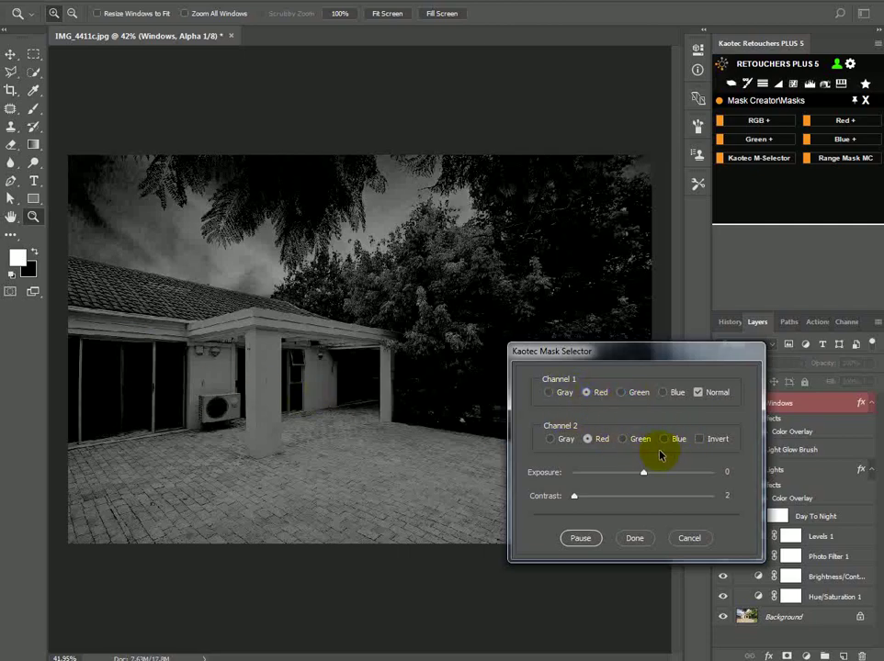
{"action": "left_click", "coordinate": [696, 392]}
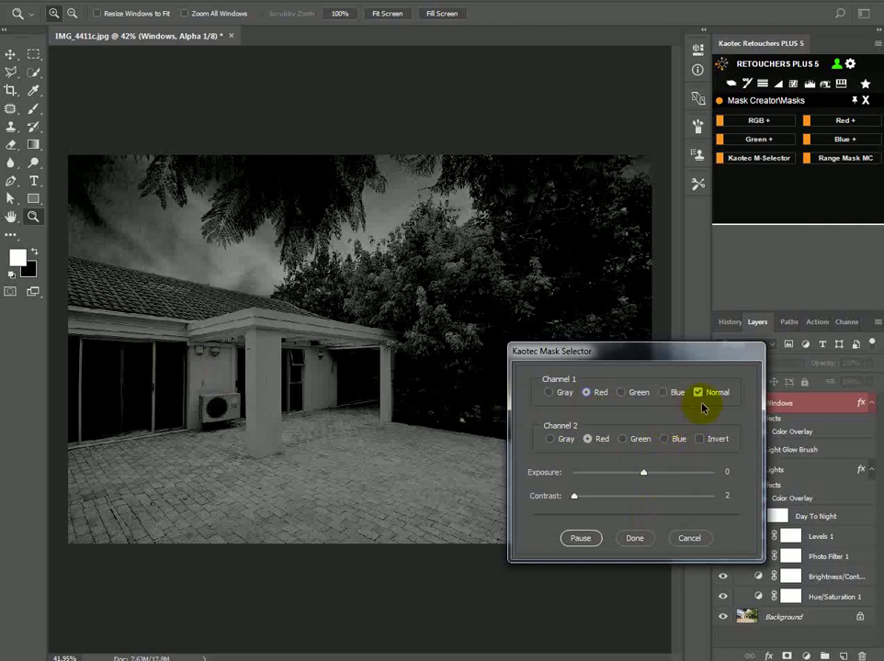
Invert Channel 2 of the Windows mask with Normal disabled, raise Contrast to the maximum, set Exposure to 38, and apply the mask
{"action": "left_click", "coordinate": [702, 439]}
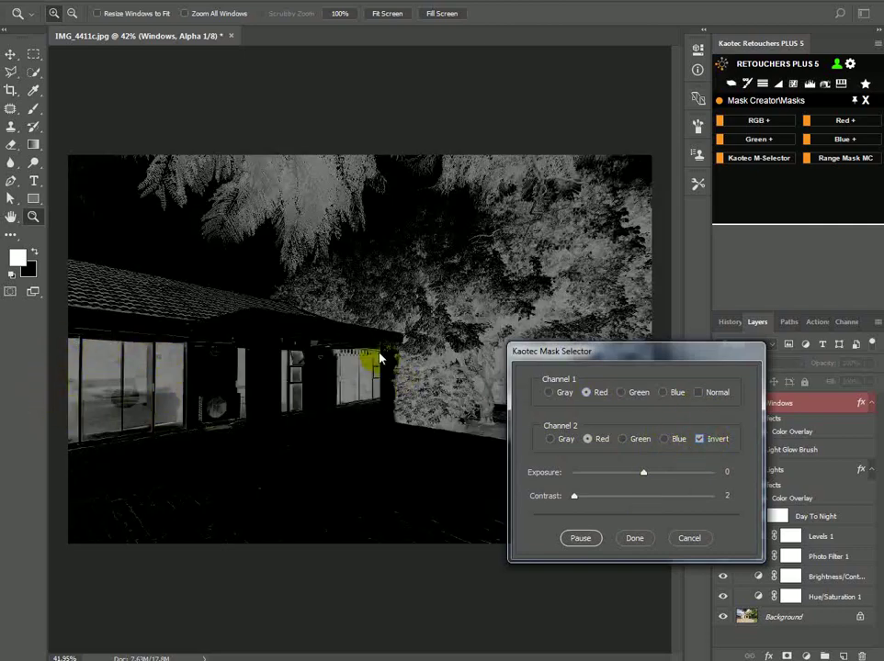
{"action": "left_click_drag", "start_coordinate": [575, 497], "coordinate": [751, 512]}
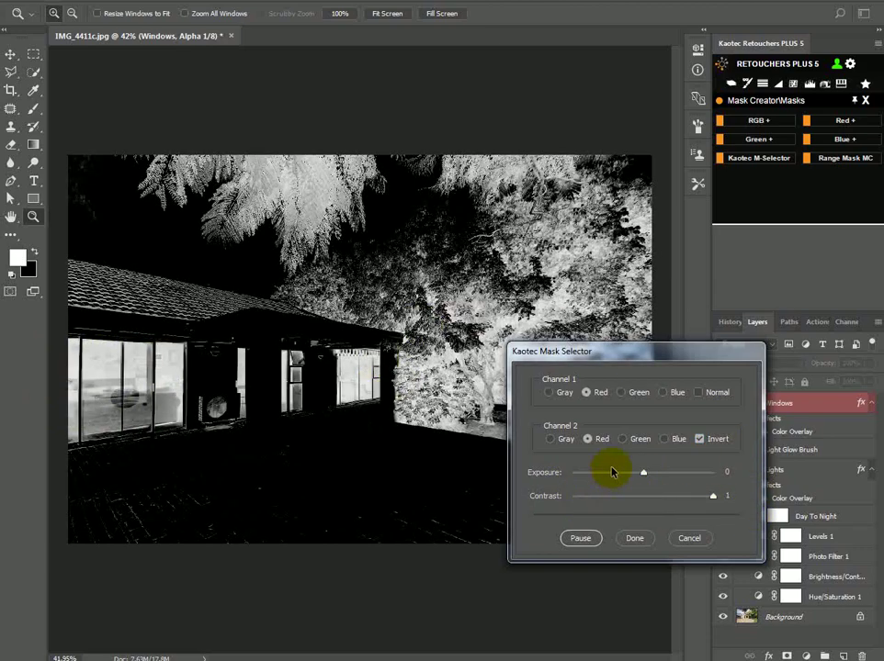
{"action": "left_click_drag", "start_coordinate": [652, 475], "coordinate": [653, 478]}
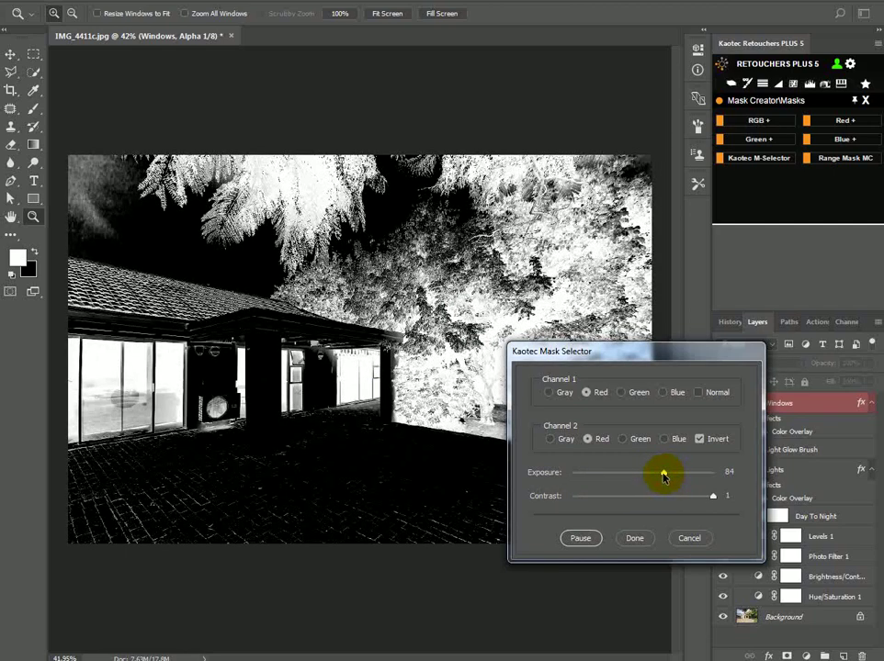
{"action": "left_click_drag", "start_coordinate": [664, 476], "coordinate": [655, 480]}
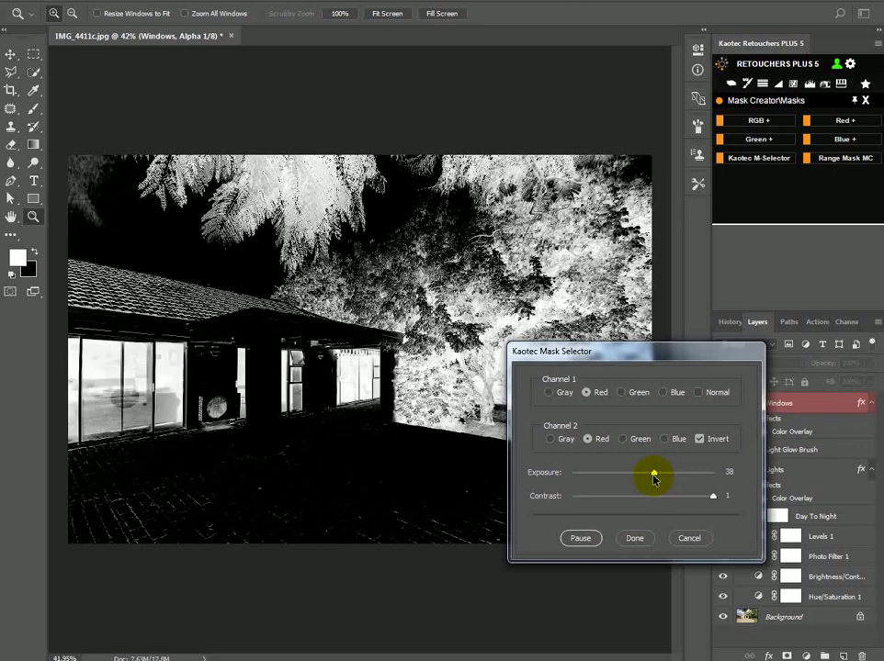
{"action": "left_click", "coordinate": [632, 541]}
{"action": "left_click", "coordinate": [632, 540]}
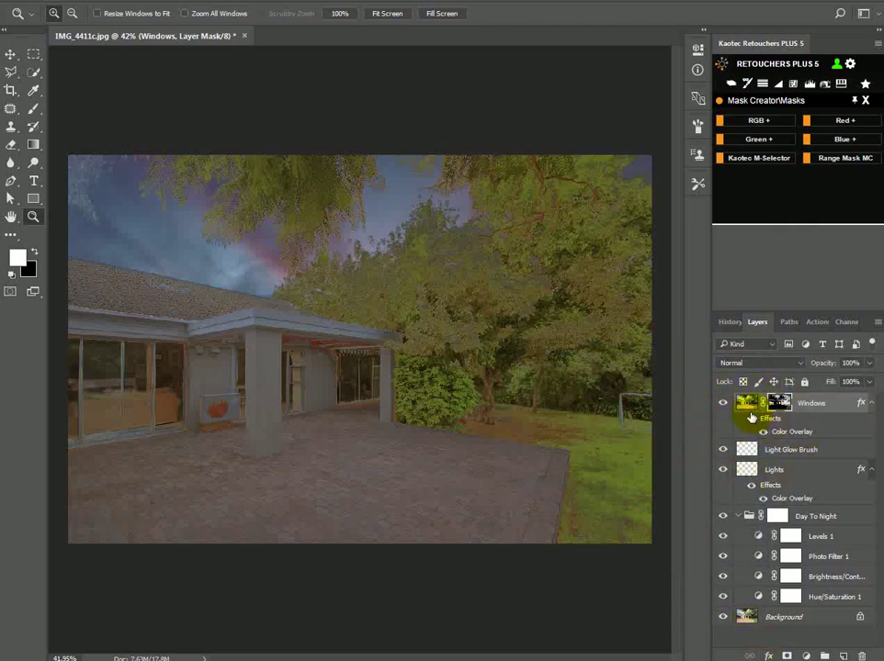
Put the Windows layer in its own group and give the group a black mask with the Mask brush
{"action": "key", "text": "ctrl+g"}
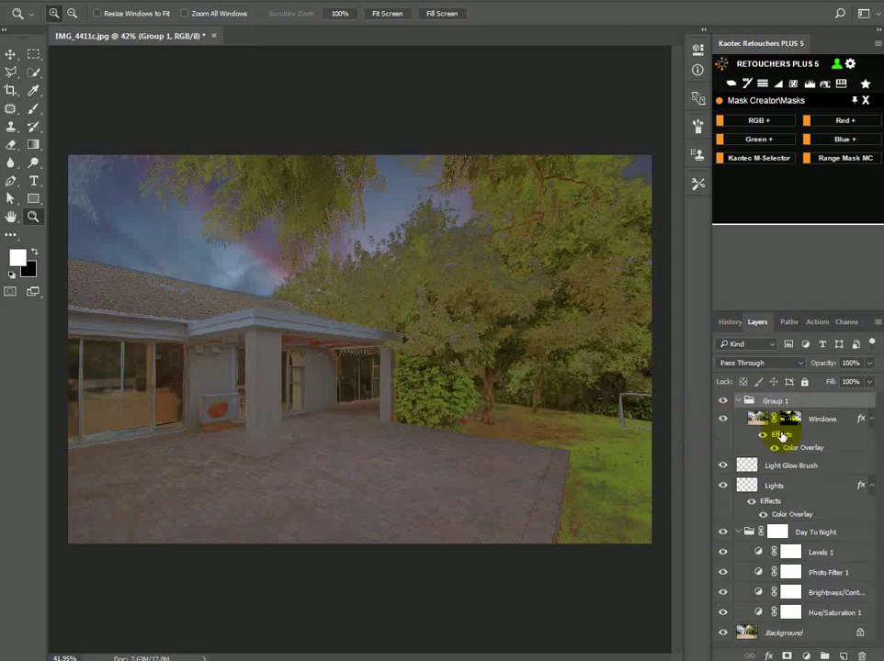
{"action": "left_click", "coordinate": [749, 85]}
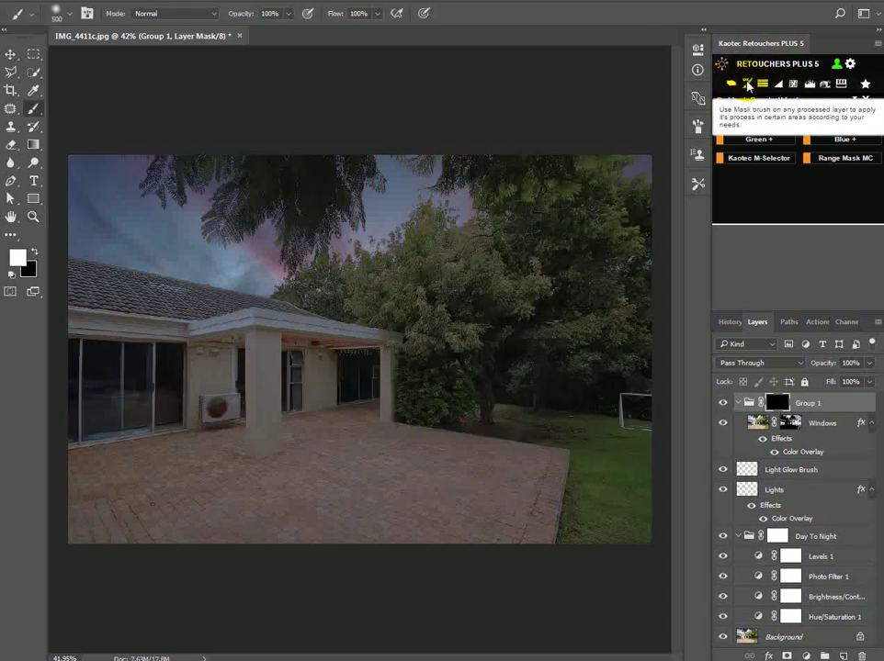
Paint white on the group mask over the upper glass of the large sliding doors, using a soft brush reduced to 90
{"action": "mouse_move", "coordinate": [152, 434]}
{"action": "left_mouse_down"}
{"action": "mouse_move", "coordinate": [191, 401]}
{"action": "mouse_move", "coordinate": [182, 395]}
{"action": "left_mouse_up"}
{"action": "key", "text": "bracketleft"}
{"action": "key", "text": "bracketleft"}
{"action": "key", "text": "bracketleft"}
{"action": "key", "text": "bracketleft"}
{"action": "key", "text": "bracketleft"}
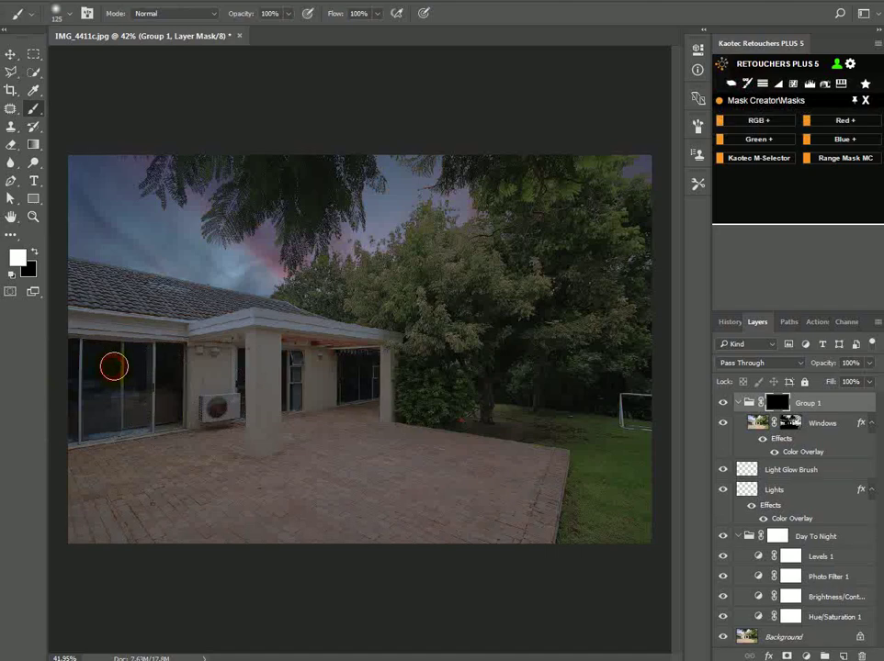
{"action": "scroll", "coordinate": [113, 368], "scroll_direction": "up", "scroll_amount": 3}
{"action": "mouse_move", "coordinate": [184, 359]}
{"action": "left_mouse_down"}
{"action": "mouse_move", "coordinate": [102, 342]}
{"action": "mouse_move", "coordinate": [226, 356]}
{"action": "mouse_move", "coordinate": [272, 354]}
{"action": "mouse_move", "coordinate": [249, 345]}
{"action": "mouse_move", "coordinate": [316, 352]}
{"action": "left_mouse_up"}
{"action": "key", "text": "bracketleft"}
{"action": "key", "text": "bracketleft"}
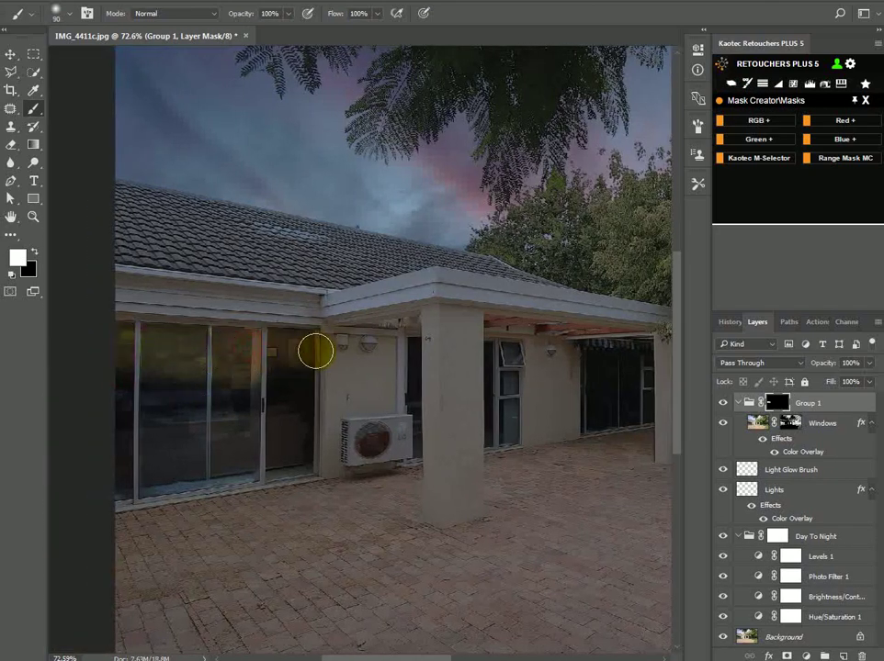
{"action": "key", "text": "x"}
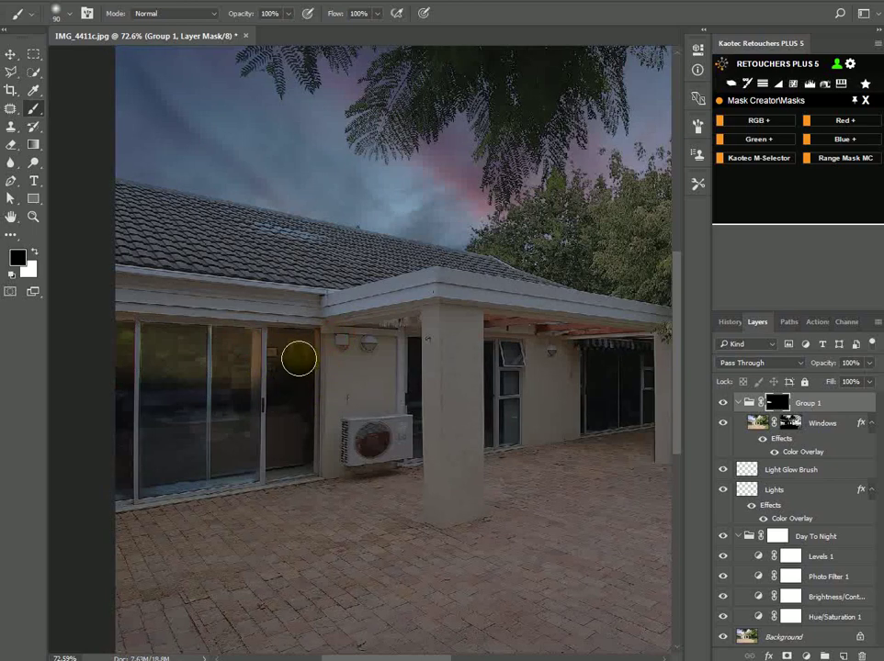
{"action": "left_click", "coordinate": [303, 343]}
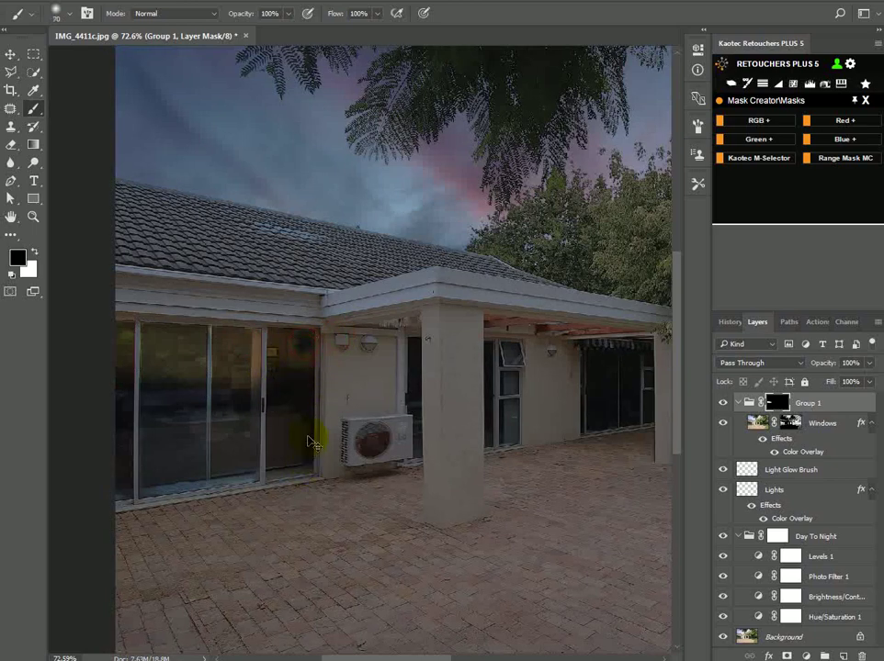
{"action": "key", "text": "z"}
{"action": "key", "text": "x"}
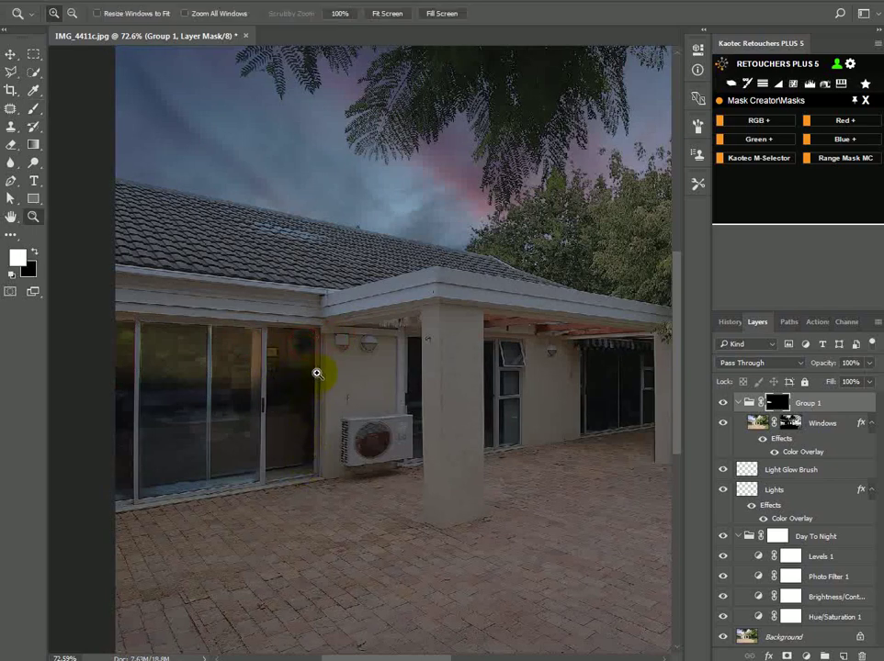
{"action": "left_click", "coordinate": [33, 109]}
{"action": "left_click", "coordinate": [304, 341]}
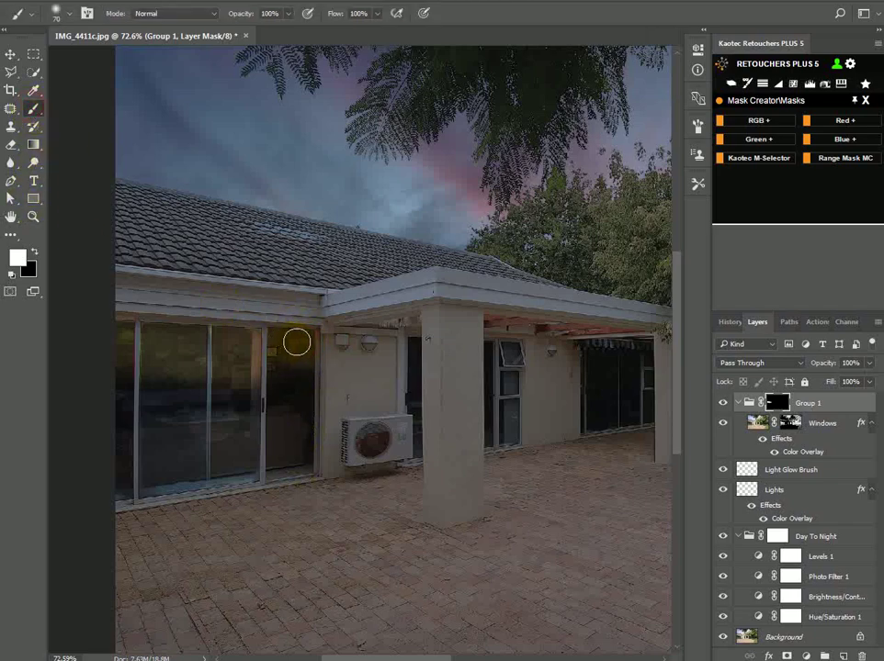
Paint white over the rest of the large sliding doors on the group mask, with brush sizes 70 and 100
{"action": "mouse_move", "coordinate": [303, 341]}
{"action": "left_mouse_down"}
{"action": "mouse_move", "coordinate": [313, 501]}
{"action": "mouse_move", "coordinate": [303, 464]}
{"action": "left_mouse_up"}
{"action": "left_click_drag", "start_coordinate": [108, 493], "coordinate": [269, 456]}
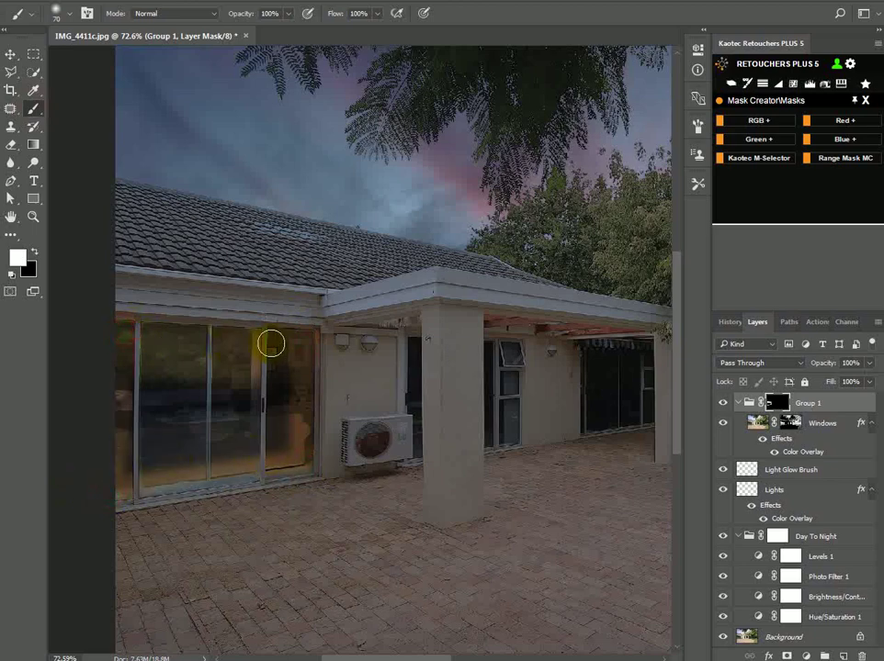
{"action": "key", "text": "]"}
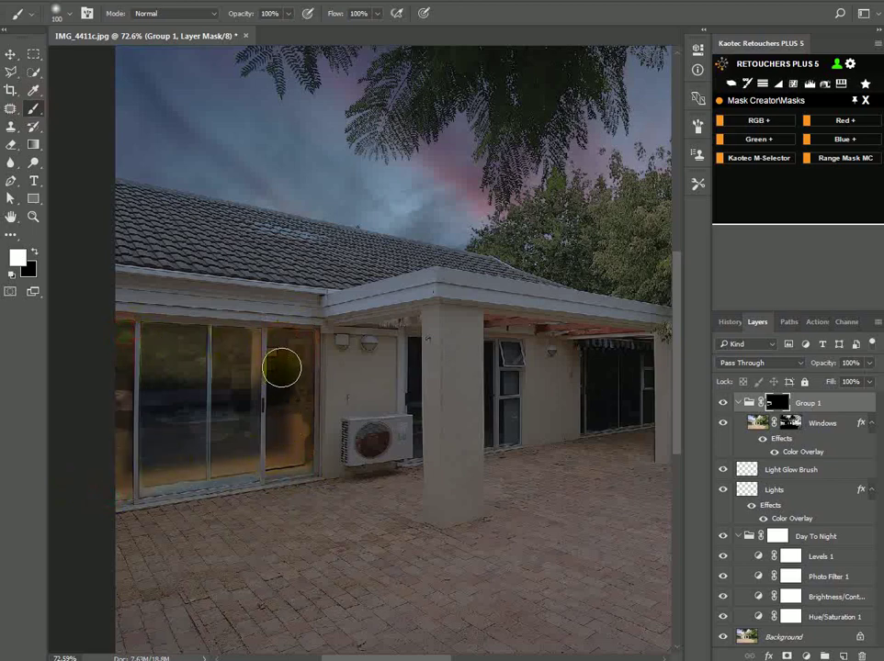
{"action": "mouse_move", "coordinate": [282, 367]}
{"action": "left_mouse_down"}
{"action": "mouse_move", "coordinate": [142, 372]}
{"action": "mouse_move", "coordinate": [184, 391]}
{"action": "mouse_move", "coordinate": [125, 431]}
{"action": "mouse_move", "coordinate": [118, 456]}
{"action": "mouse_move", "coordinate": [282, 446]}
{"action": "mouse_move", "coordinate": [261, 393]}
{"action": "mouse_move", "coordinate": [227, 413]}
{"action": "mouse_move", "coordinate": [260, 391]}
{"action": "mouse_move", "coordinate": [288, 397]}
{"action": "left_mouse_up"}
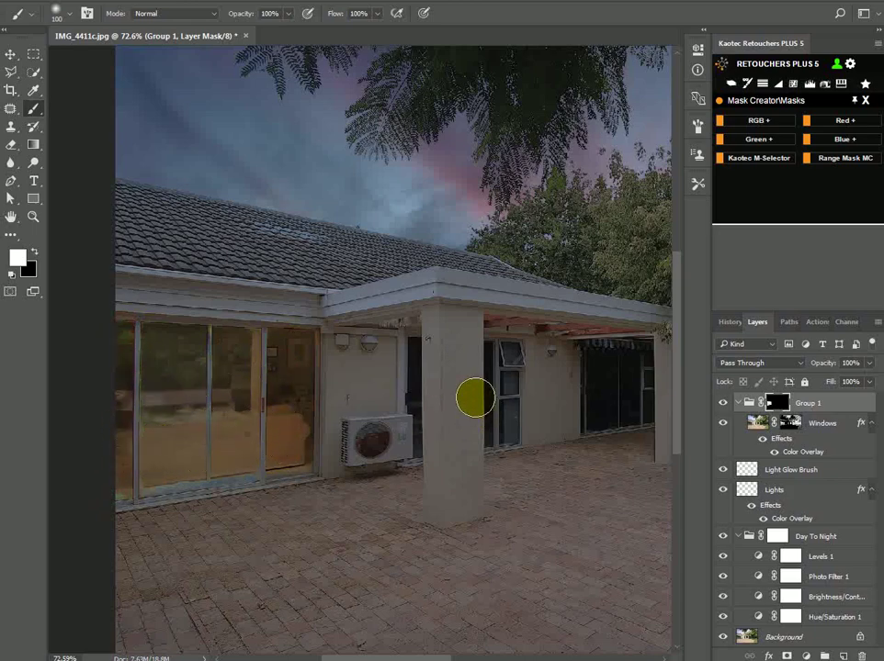
Reveal the glow in the narrow window between the air conditioner and the column, painting the group mask with a size 45 brush
{"action": "key", "text": "bracketleft"}
{"action": "key", "text": "bracketleft"}
{"action": "key", "text": "bracketleft"}
{"action": "key", "text": "bracketleft"}
{"action": "key", "text": "bracketleft"}
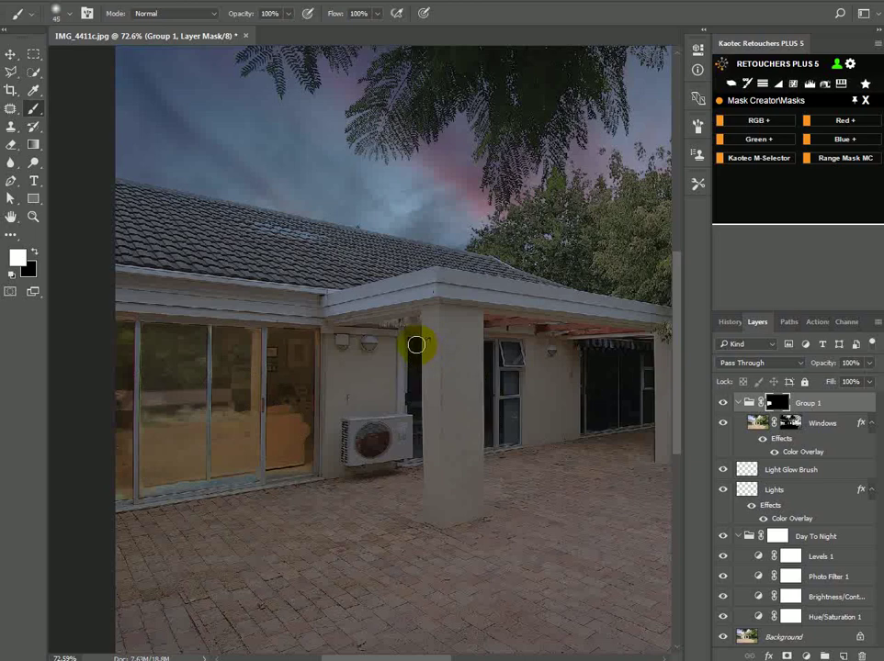
{"action": "left_click_drag", "start_coordinate": [416, 345], "coordinate": [418, 442]}
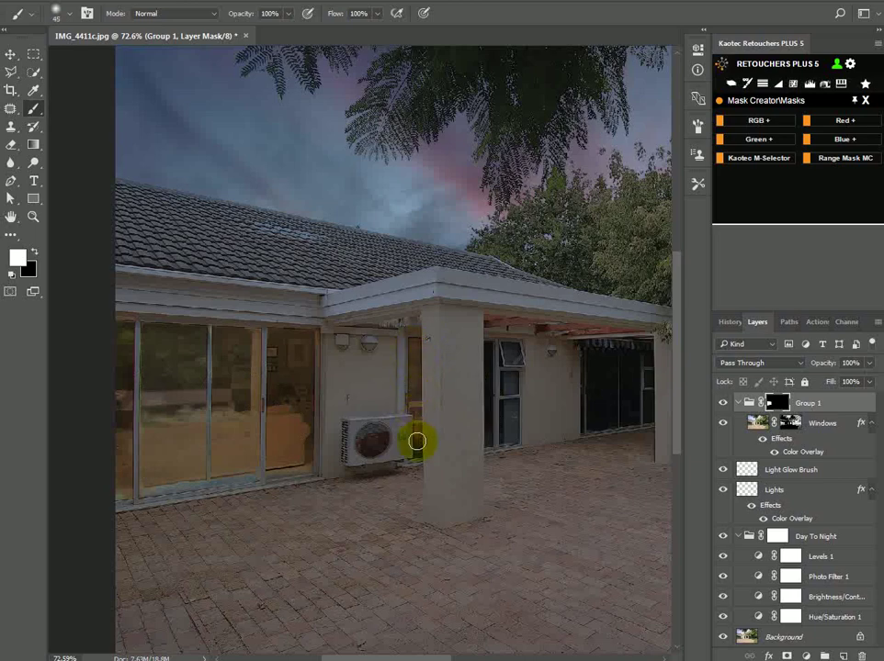
Paint white on the group mask over the door glass and three stacked window panes beside the column, using a size 35 brush
{"action": "scroll", "coordinate": [509, 430], "scroll_direction": "up", "scroll_amount": 5}
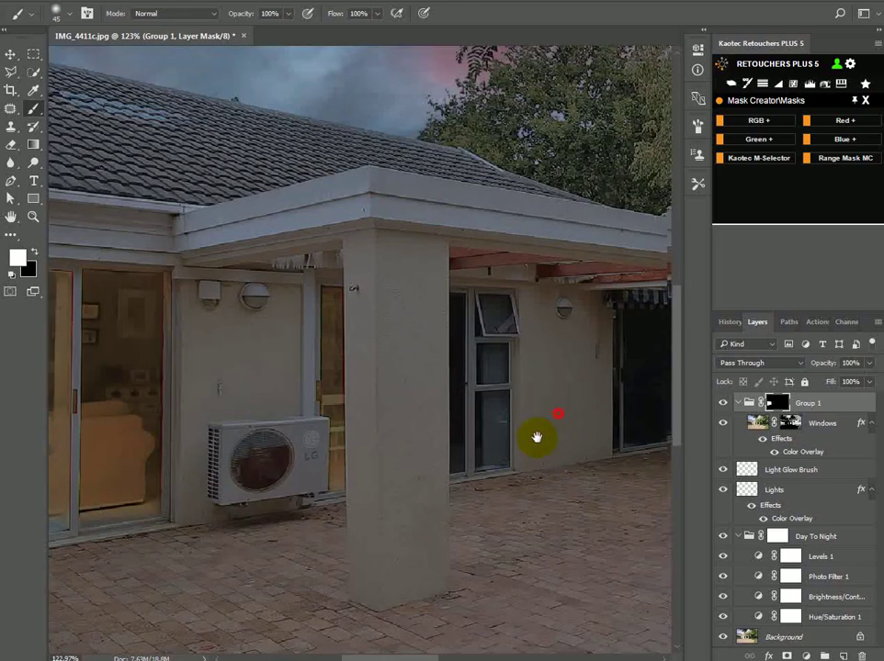
{"action": "key", "text": "bracketleft"}
{"action": "mouse_move", "coordinate": [395, 519]}
{"action": "left_mouse_down"}
{"action": "mouse_move", "coordinate": [405, 371]}
{"action": "mouse_move", "coordinate": [396, 331]}
{"action": "mouse_move", "coordinate": [405, 386]}
{"action": "mouse_move", "coordinate": [399, 297]}
{"action": "left_mouse_up"}
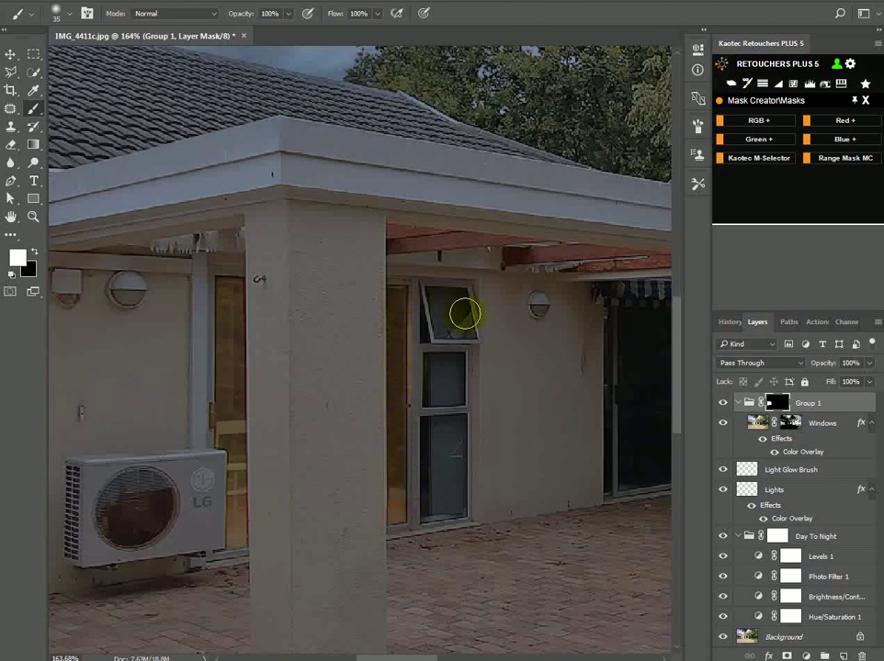
{"action": "mouse_move", "coordinate": [465, 315]}
{"action": "left_mouse_down"}
{"action": "mouse_move", "coordinate": [438, 308]}
{"action": "mouse_move", "coordinate": [467, 311]}
{"action": "mouse_move", "coordinate": [433, 322]}
{"action": "left_mouse_up"}
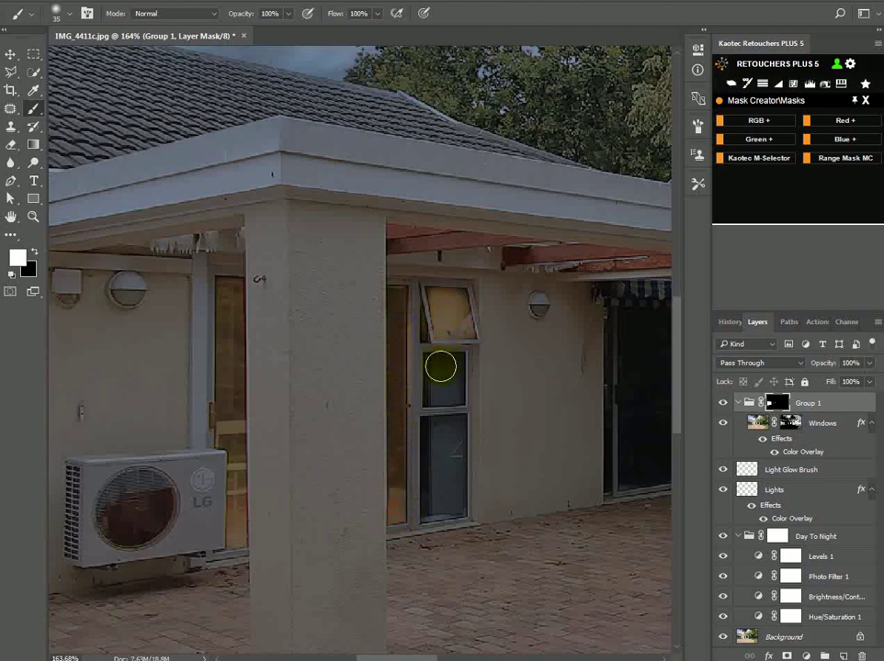
{"action": "mouse_move", "coordinate": [440, 366]}
{"action": "left_mouse_down"}
{"action": "mouse_move", "coordinate": [438, 388]}
{"action": "mouse_move", "coordinate": [452, 363]}
{"action": "mouse_move", "coordinate": [441, 373]}
{"action": "left_mouse_up"}
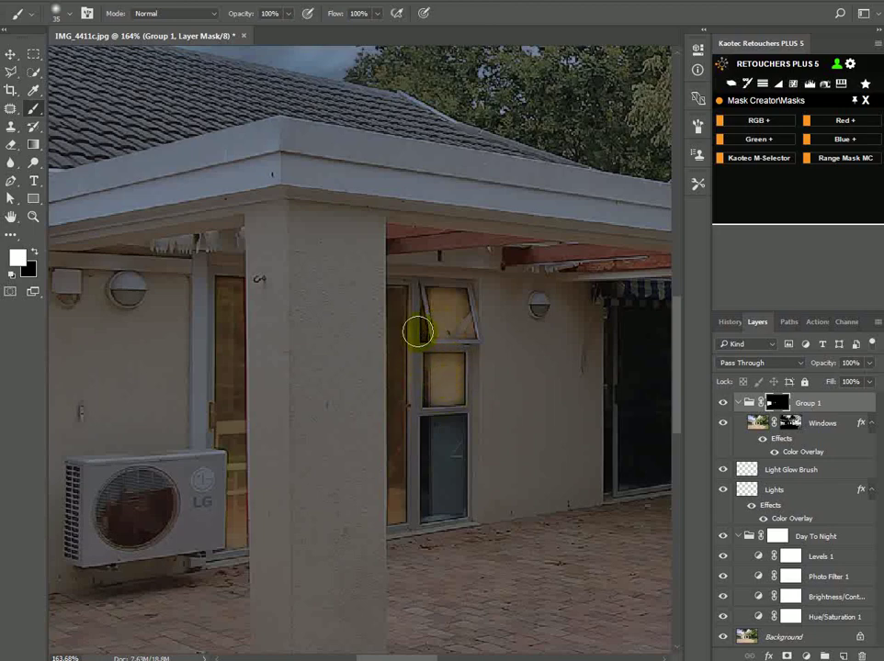
{"action": "mouse_move", "coordinate": [413, 466]}
{"action": "left_mouse_down"}
{"action": "mouse_move", "coordinate": [418, 407]}
{"action": "mouse_move", "coordinate": [424, 475]}
{"action": "mouse_move", "coordinate": [436, 486]}
{"action": "mouse_move", "coordinate": [459, 432]}
{"action": "left_mouse_up"}
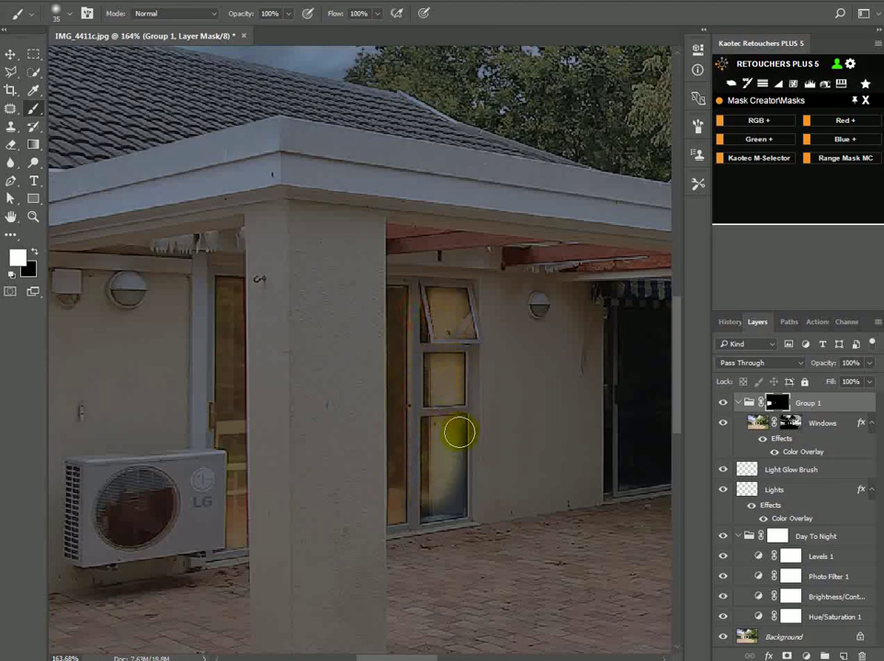
Reveal the glow in the glass doors under the striped awning by painting the group mask white with a size 45 brush
{"action": "left_click_drag", "start_coordinate": [577, 454], "coordinate": [299, 497]}
{"action": "mouse_move", "coordinate": [351, 368]}
{"action": "left_mouse_down"}
{"action": "mouse_move", "coordinate": [369, 359]}
{"action": "mouse_move", "coordinate": [464, 361]}
{"action": "mouse_move", "coordinate": [475, 387]}
{"action": "mouse_move", "coordinate": [475, 501]}
{"action": "mouse_move", "coordinate": [333, 531]}
{"action": "mouse_move", "coordinate": [333, 366]}
{"action": "mouse_move", "coordinate": [367, 392]}
{"action": "mouse_move", "coordinate": [426, 391]}
{"action": "mouse_move", "coordinate": [377, 379]}
{"action": "left_mouse_up"}
{"action": "key", "text": "]"}
{"action": "mouse_move", "coordinate": [460, 393]}
{"action": "left_mouse_down"}
{"action": "mouse_move", "coordinate": [452, 472]}
{"action": "mouse_move", "coordinate": [387, 499]}
{"action": "mouse_move", "coordinate": [399, 498]}
{"action": "mouse_move", "coordinate": [350, 503]}
{"action": "mouse_move", "coordinate": [402, 428]}
{"action": "left_mouse_up"}
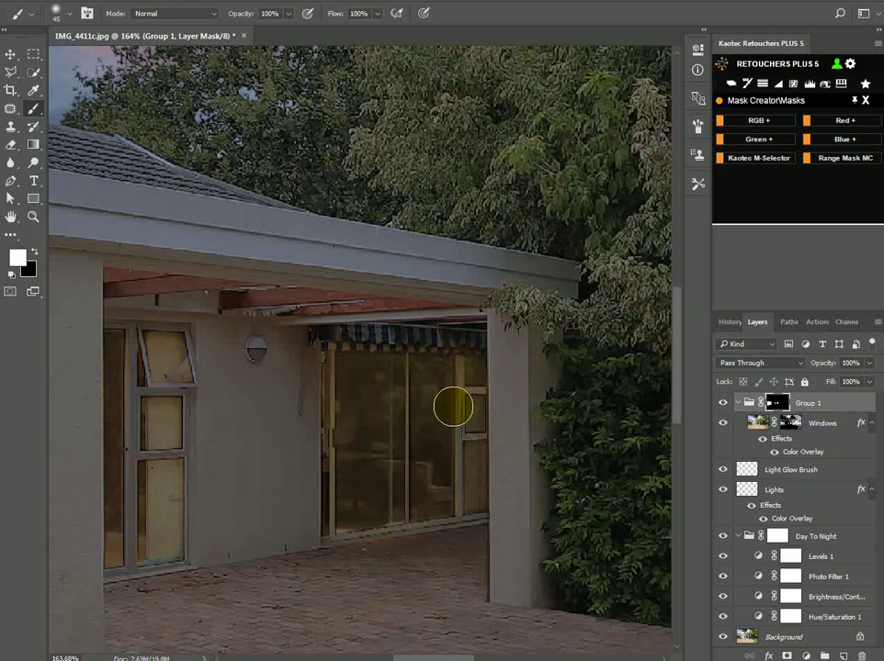
{"action": "scroll", "coordinate": [434, 458], "scroll_direction": "down", "scroll_amount": 3}
{"action": "scroll", "coordinate": [442, 516], "scroll_direction": "up", "scroll_amount": 4}
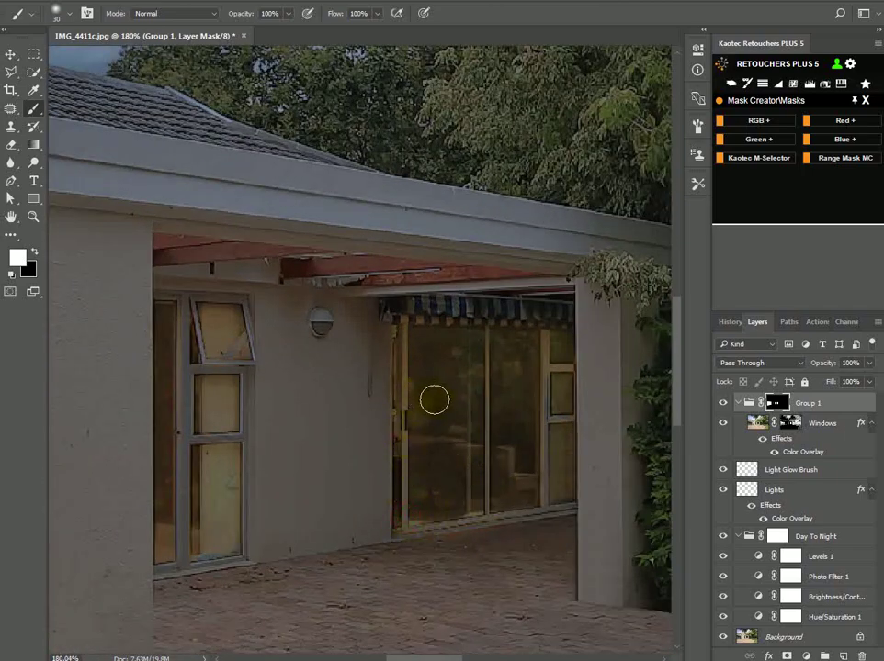
{"action": "scroll", "coordinate": [433, 400], "scroll_direction": "down", "scroll_amount": 6}
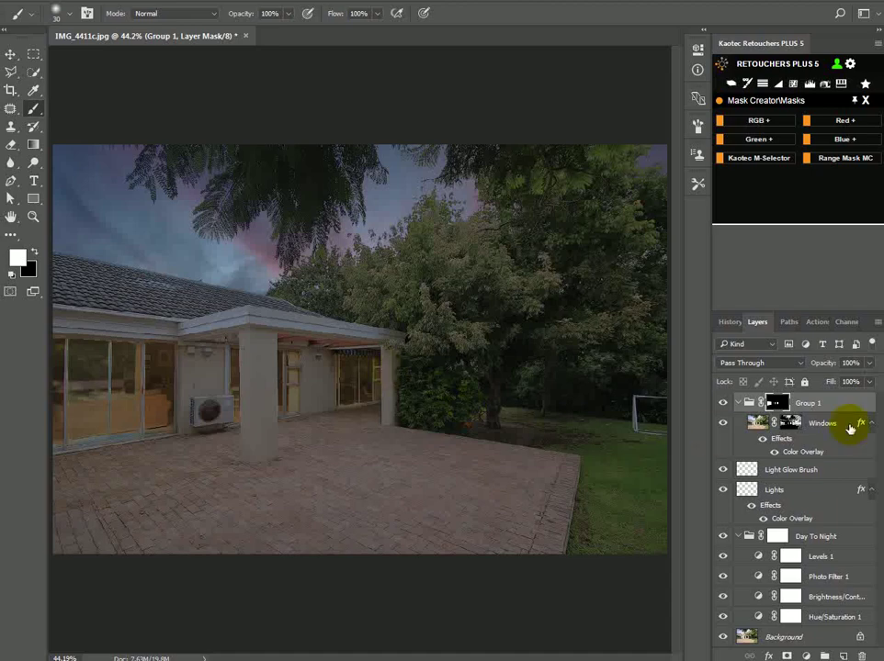
Lower the opacity of the Windows layer's group to 62% and compare the photo with the group hidden and shown
{"action": "left_click", "coordinate": [720, 402]}
{"action": "left_click", "coordinate": [720, 403]}
{"action": "left_click", "coordinate": [721, 402]}
{"action": "left_click", "coordinate": [720, 402]}
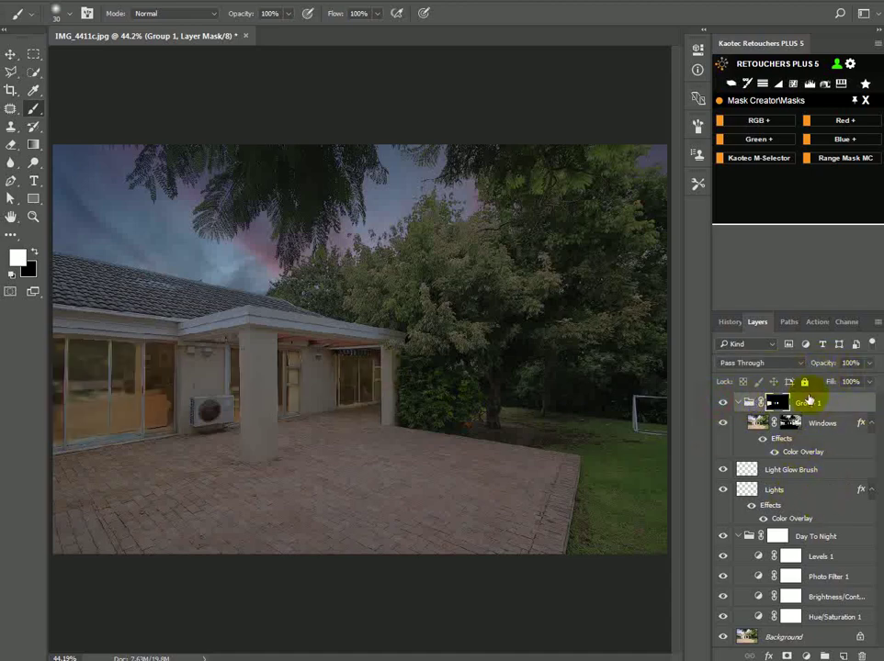
{"action": "left_click_drag", "start_coordinate": [827, 364], "coordinate": [815, 368]}
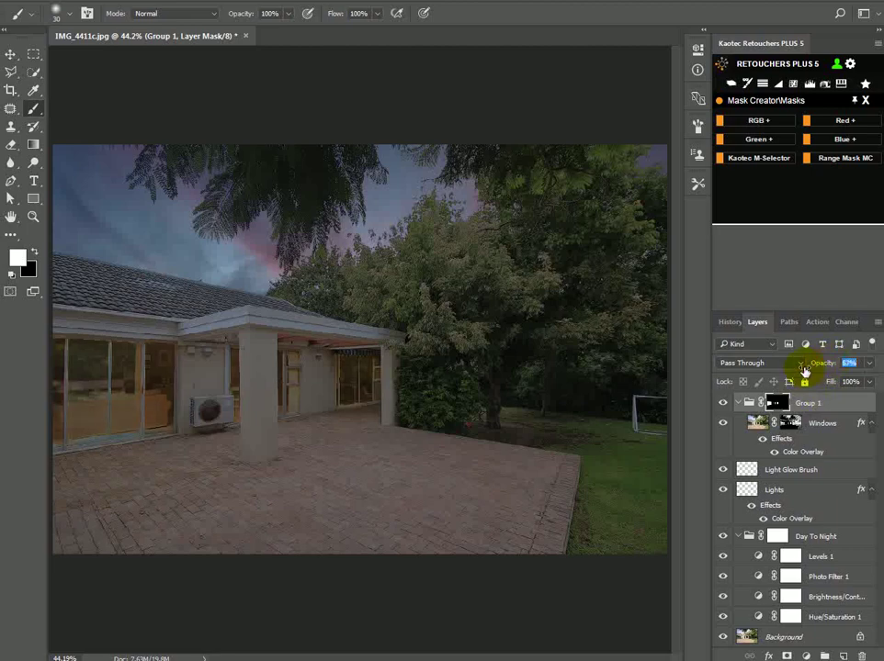
{"action": "left_click", "coordinate": [722, 403]}
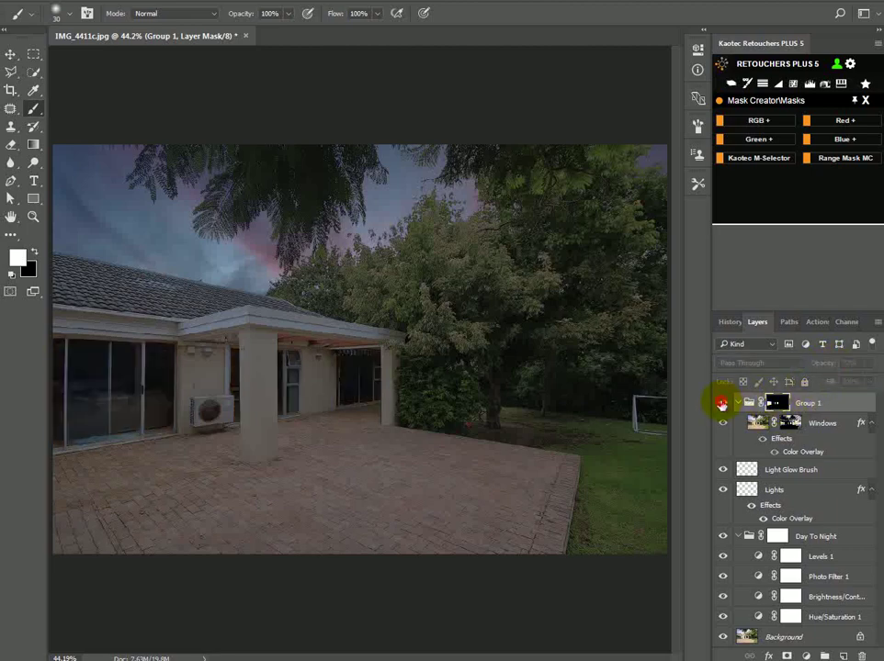
{"action": "left_click", "coordinate": [722, 402]}
Edit the Windows layer's Color Overlay, setting its opacity to 53% and keeping the Vivid Light blend mode
{"action": "left_click", "coordinate": [802, 449]}
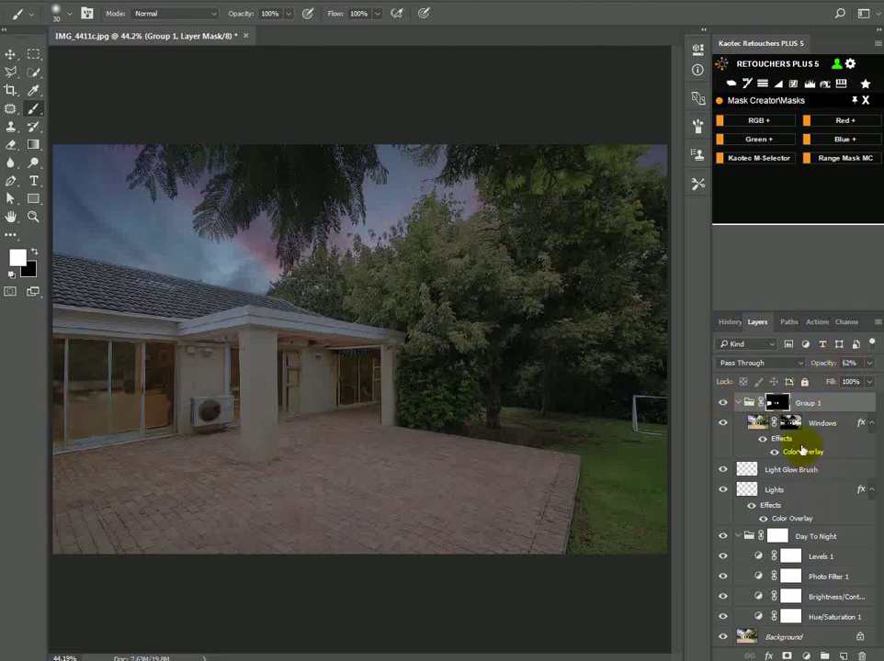
{"action": "double_click", "coordinate": [798, 452]}
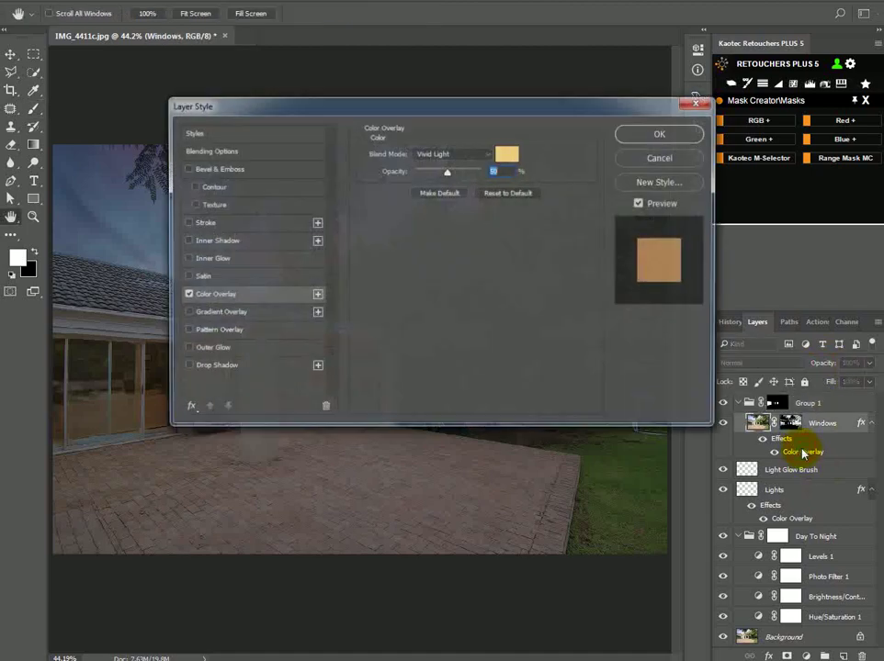
{"action": "left_click_drag", "start_coordinate": [519, 160], "coordinate": [592, 193]}
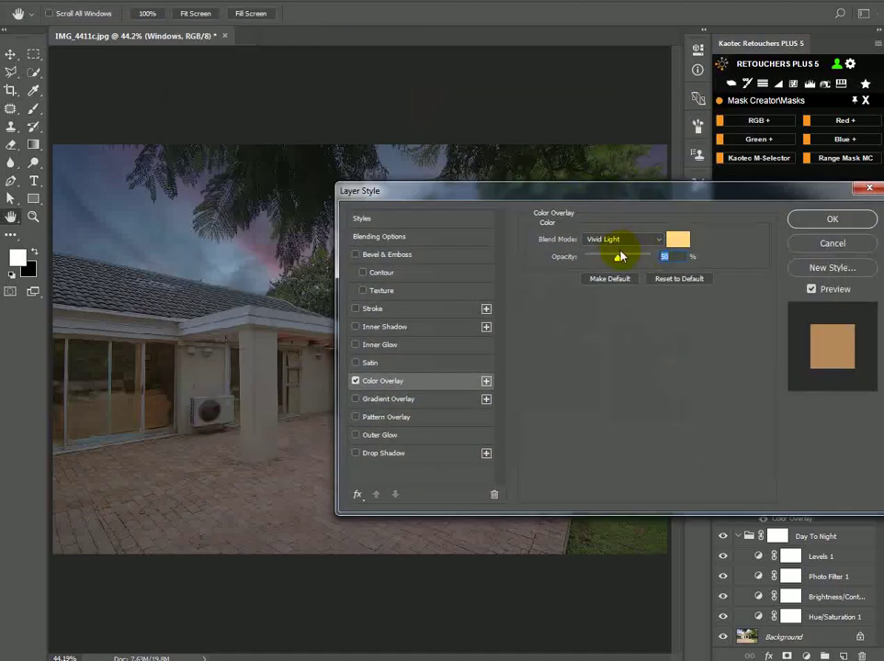
{"action": "left_click_drag", "start_coordinate": [619, 260], "coordinate": [620, 268]}
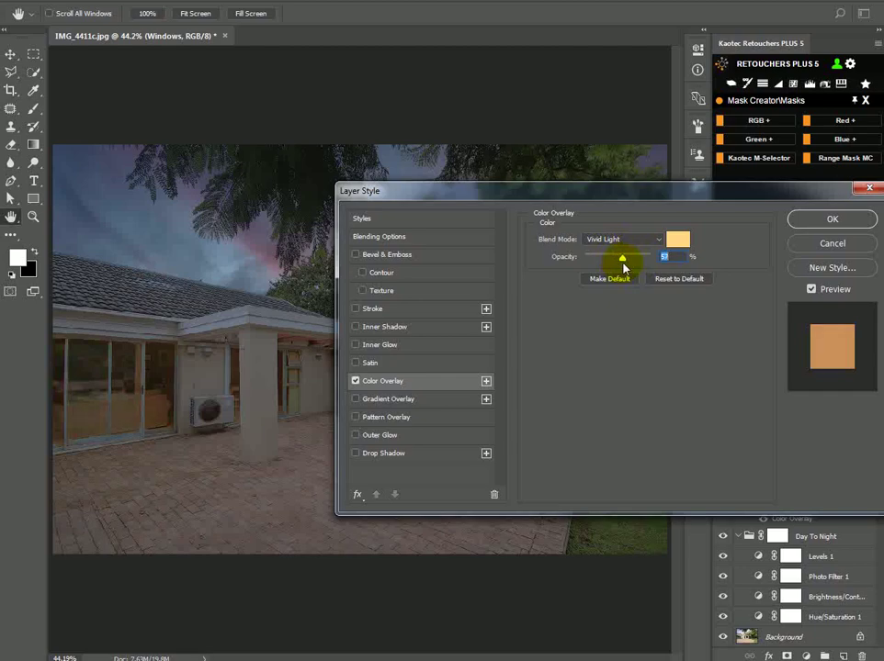
{"action": "left_click", "coordinate": [618, 239]}
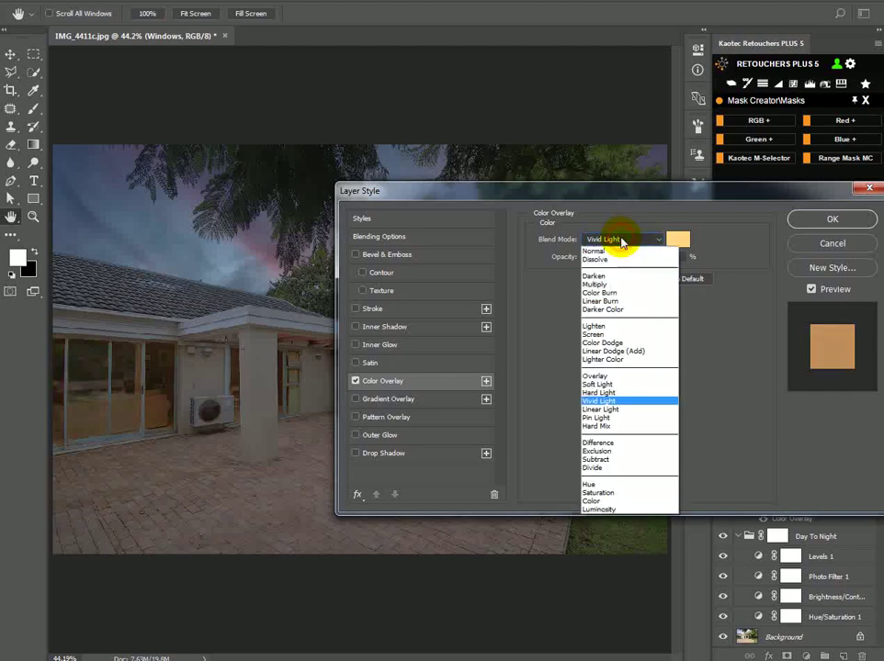
{"action": "left_click", "coordinate": [619, 239]}
{"action": "left_click", "coordinate": [648, 240]}
{"action": "left_click", "coordinate": [627, 239]}
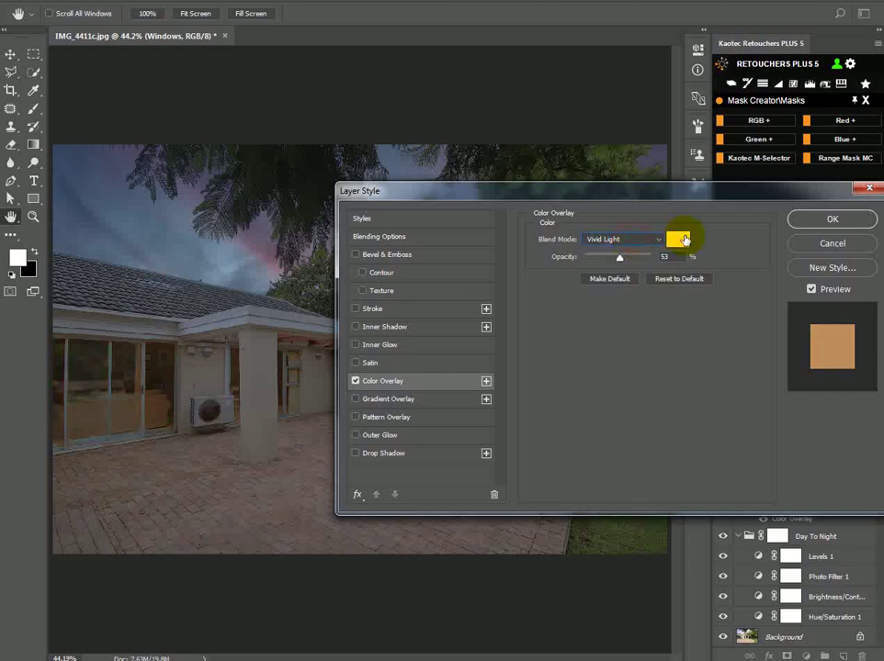
Change the Windows layer's overlay color to a paler warm yellow, ffe6b1, and apply the layer style
{"action": "left_click", "coordinate": [677, 240]}
{"action": "left_click", "coordinate": [551, 109]}
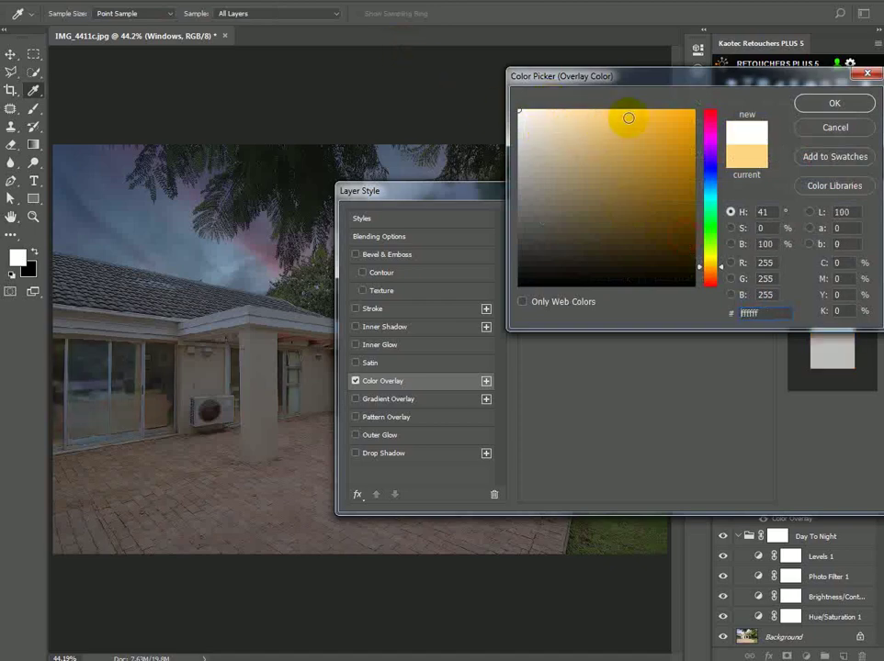
{"action": "left_click", "coordinate": [554, 111]}
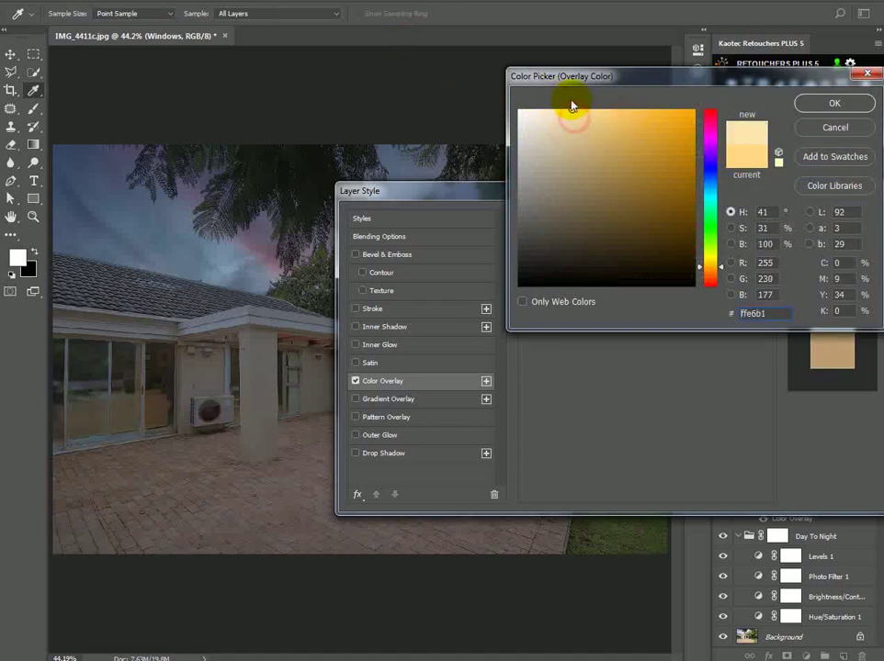
{"action": "left_click", "coordinate": [804, 103]}
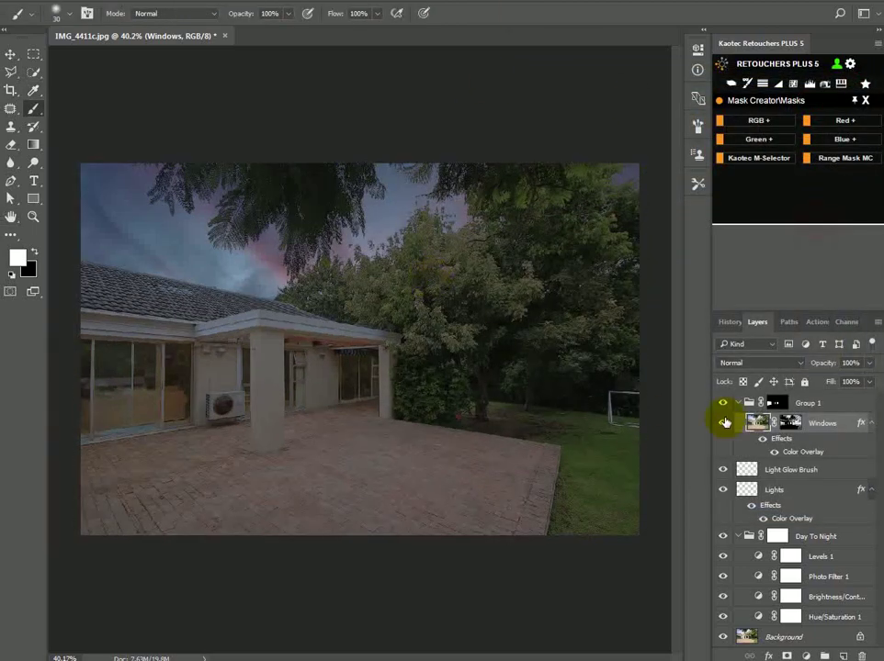
Compare the photo with Group 1 hidden and shown to judge the paler window glow
{"action": "left_click", "coordinate": [723, 404]}
{"action": "left_click", "coordinate": [723, 404]}
{"action": "left_click", "coordinate": [723, 404]}
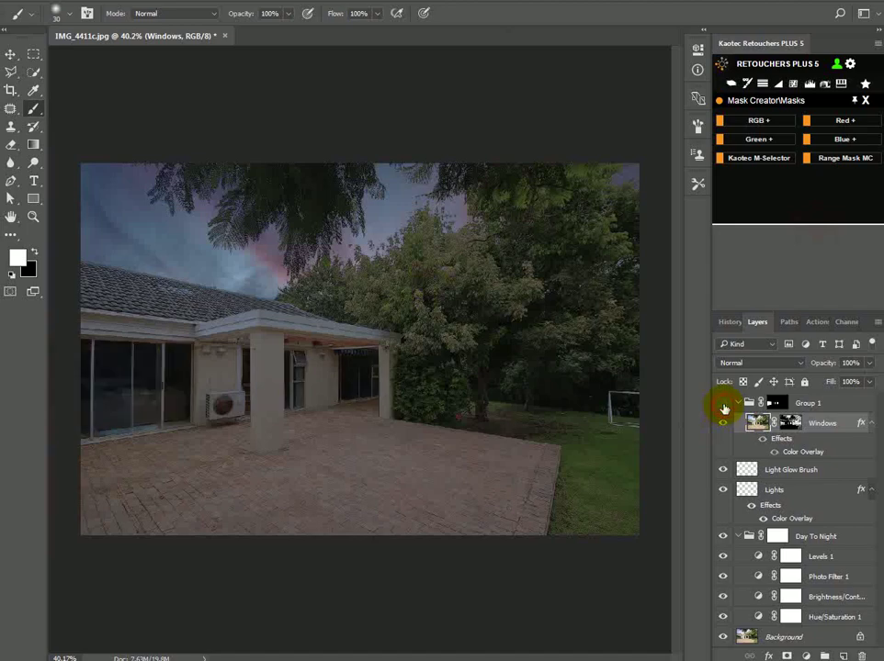
{"action": "left_click", "coordinate": [723, 404]}
{"action": "left_click", "coordinate": [723, 404]}
{"action": "left_click", "coordinate": [723, 405]}
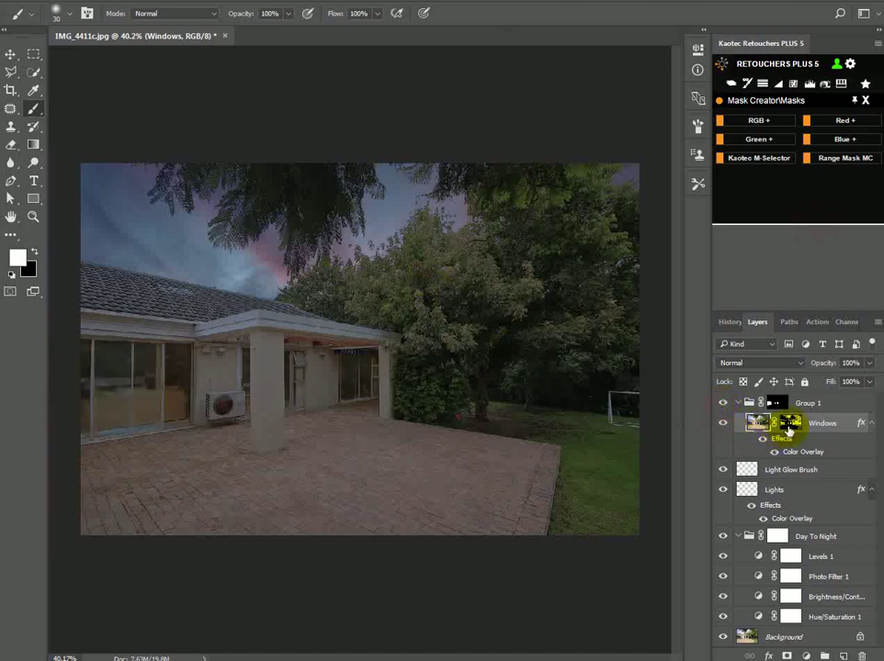
Soften the Windows layer mask by setting its feather to about 8.8 px
{"action": "left_click", "coordinate": [791, 424]}
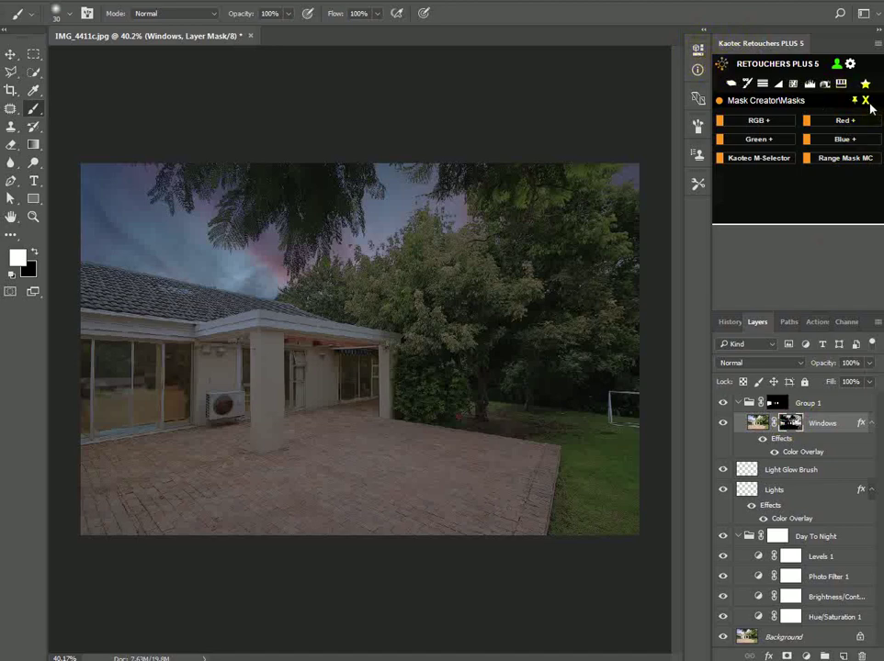
{"action": "left_click", "coordinate": [869, 107]}
{"action": "left_click", "coordinate": [746, 120]}
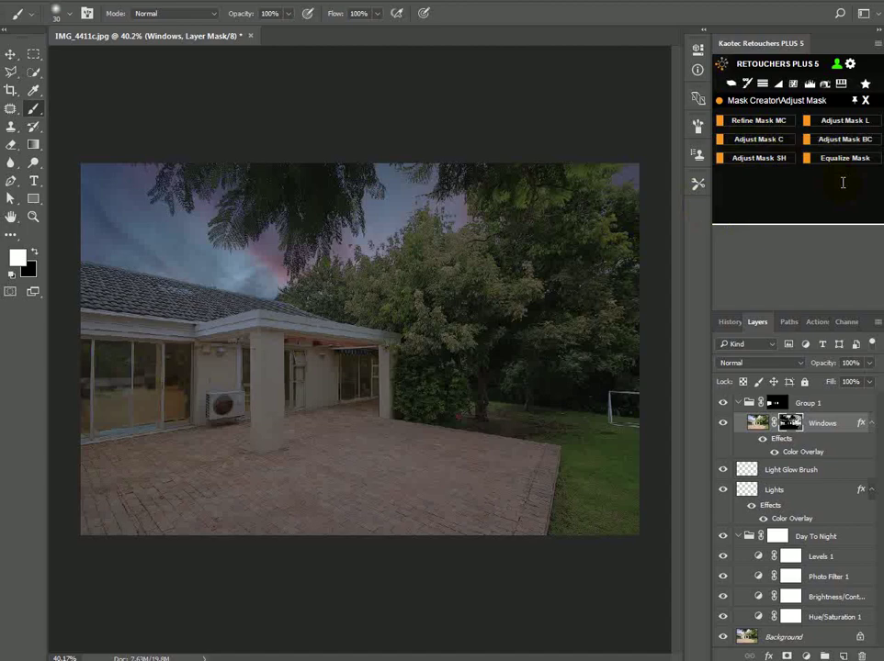
{"action": "left_click", "coordinate": [697, 50]}
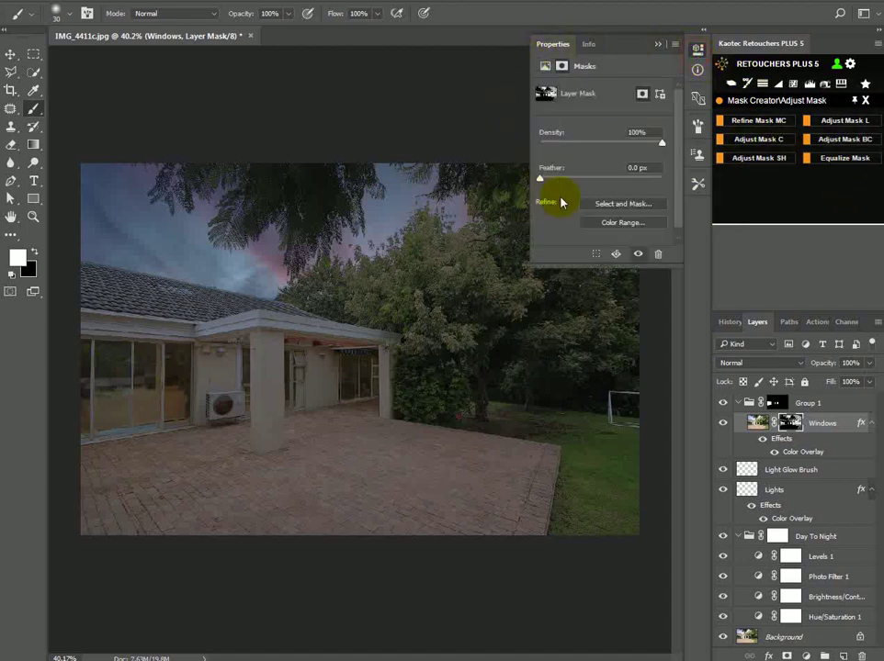
{"action": "left_click_drag", "start_coordinate": [540, 182], "coordinate": [590, 189]}
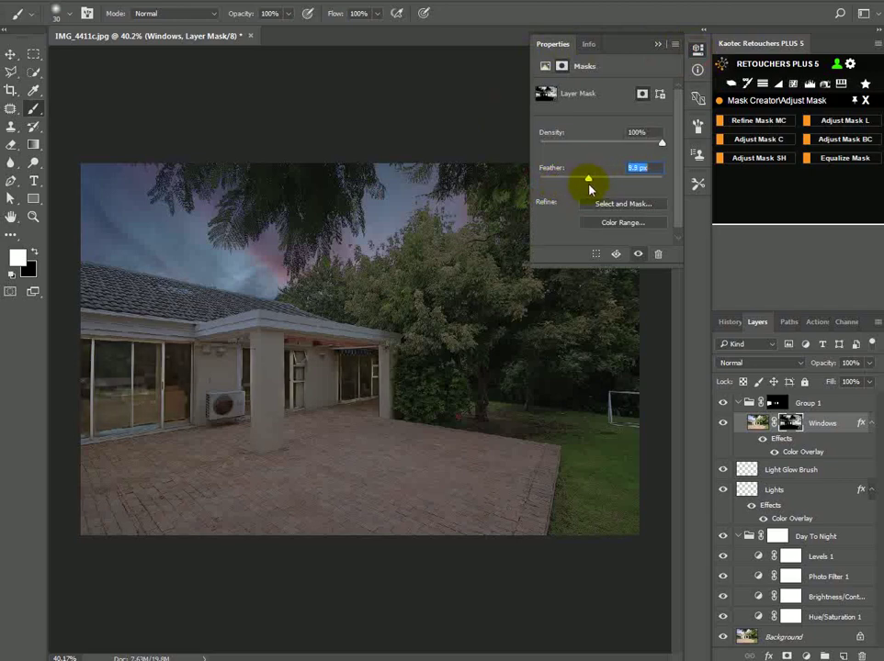
{"action": "left_click", "coordinate": [698, 50]}
Paint black on the Group 1 mask along the column's edge facing the air conditioner, using a size 10 brush
{"action": "key", "text": "z"}
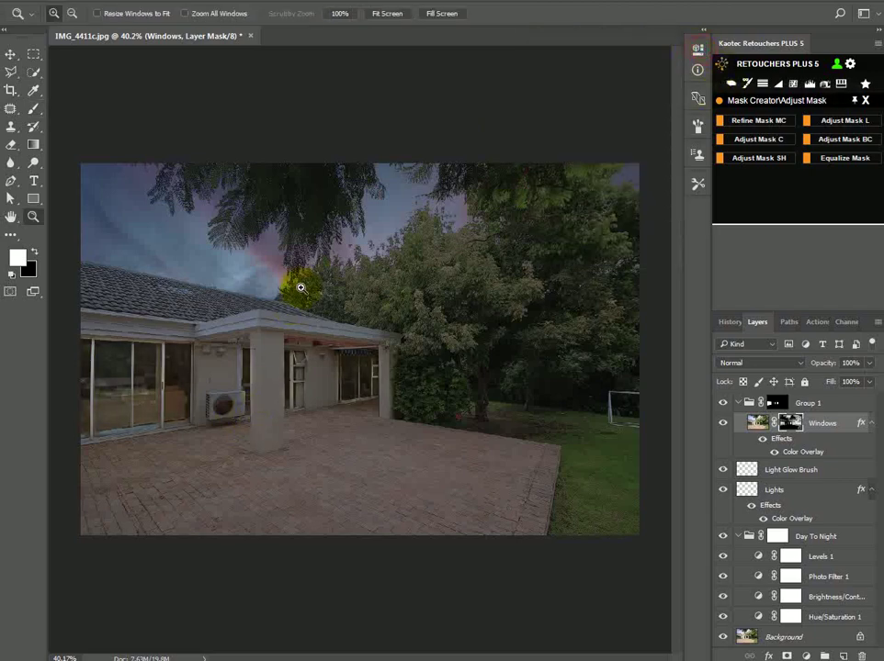
{"action": "left_click_drag", "start_coordinate": [183, 297], "coordinate": [303, 467]}
{"action": "scroll", "coordinate": [379, 425], "scroll_direction": "up", "scroll_amount": 5}
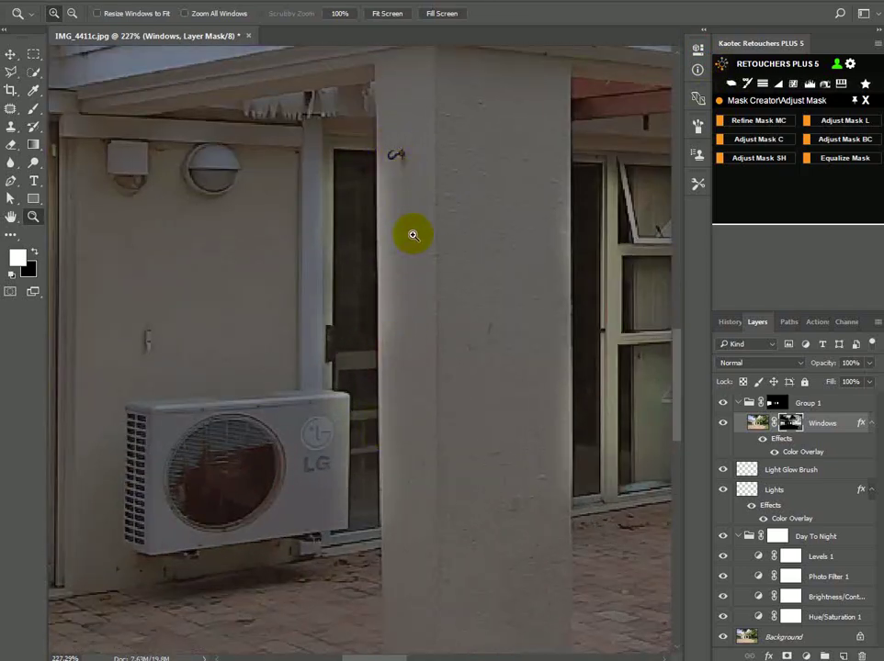
{"action": "left_click", "coordinate": [777, 404]}
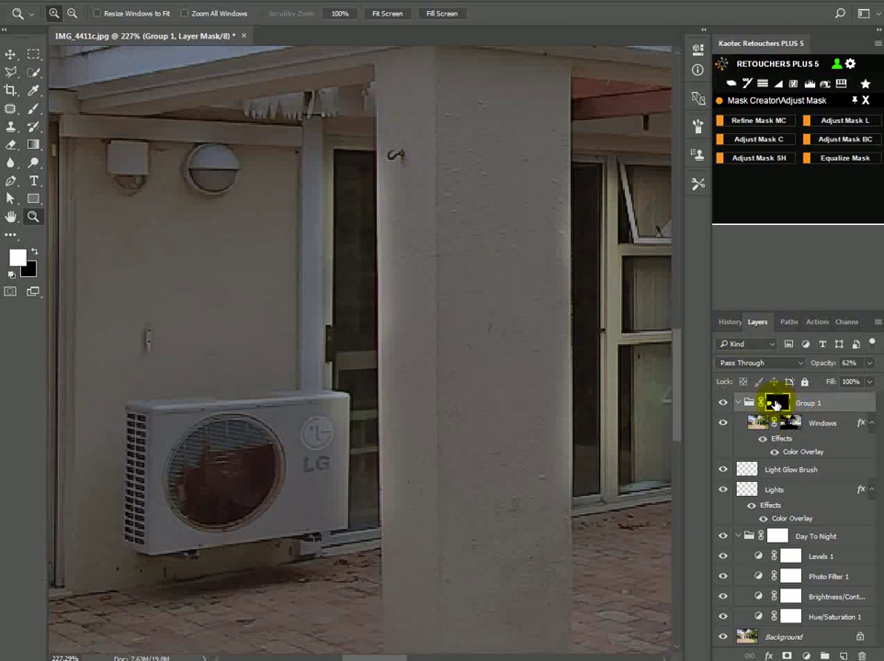
{"action": "left_click", "coordinate": [33, 109]}
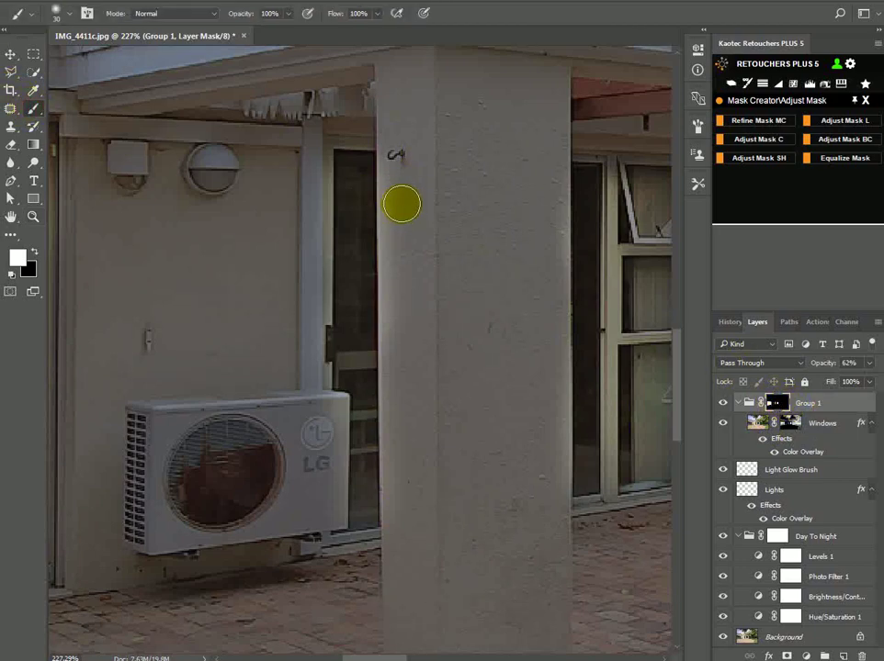
{"action": "key", "text": "bracketleft"}
{"action": "key", "text": "bracketleft"}
{"action": "key", "text": "x"}
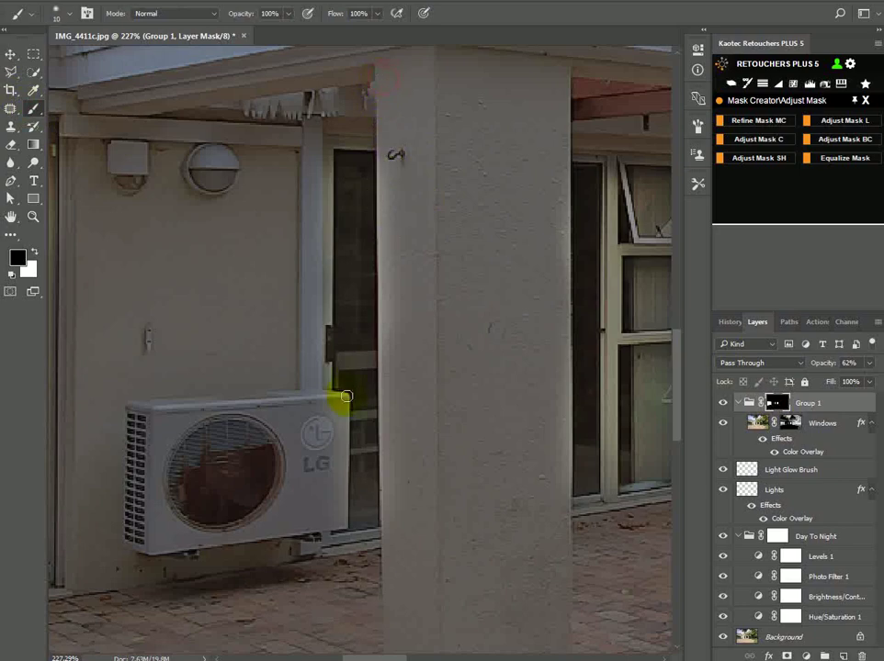
{"action": "left_click", "coordinate": [388, 578], "text": "shift"}
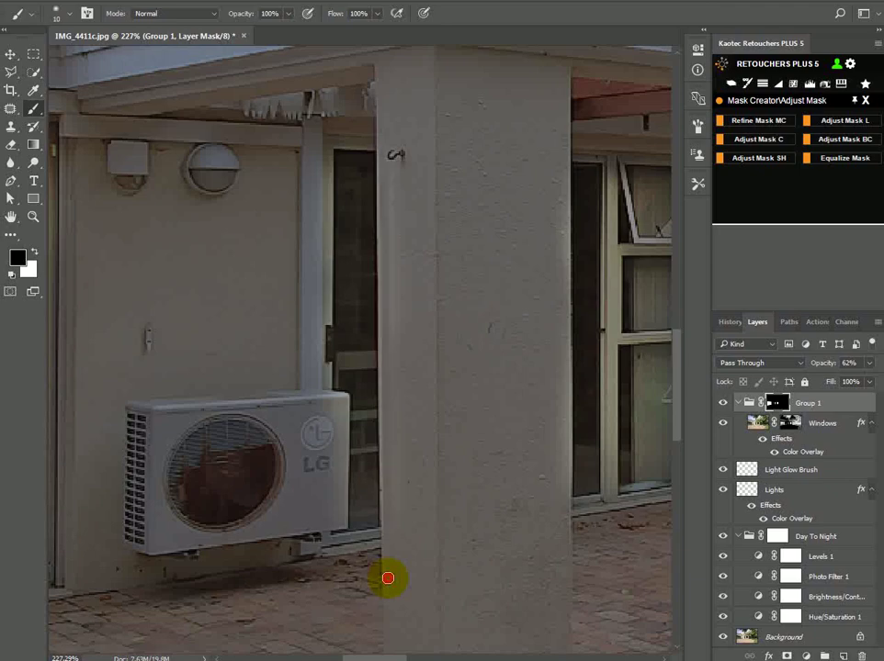
{"action": "left_click", "coordinate": [390, 114], "text": "shift"}
{"action": "left_click", "coordinate": [398, 558], "text": "shift"}
{"action": "left_click", "coordinate": [407, 105], "text": "shift"}
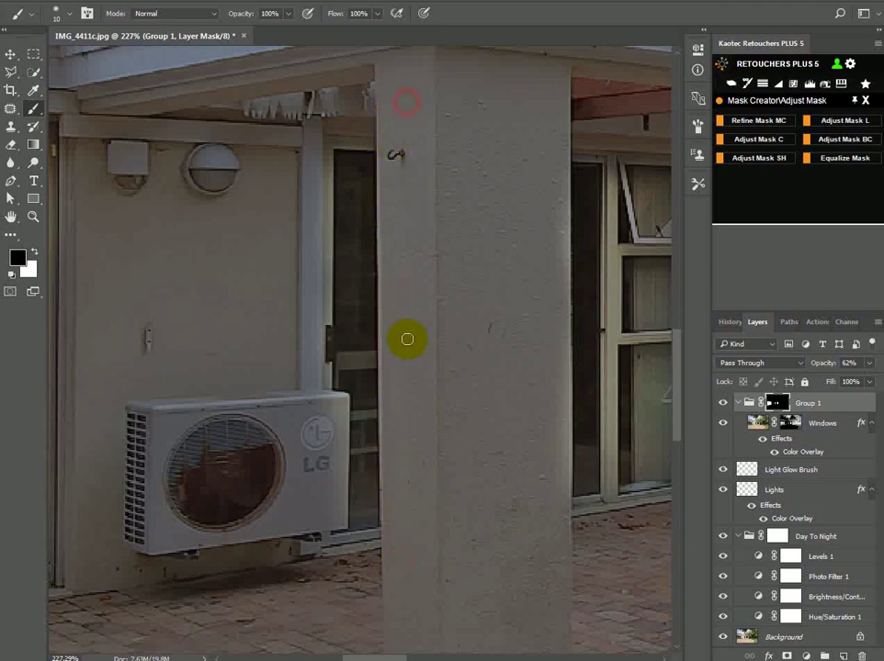
Remove the remaining glow from the column's narrow face beside the air conditioner with a size 30 black brush on the Group 1 mask
{"action": "key", "text": "bracketright"}
{"action": "key", "text": "bracketright"}
{"action": "key", "text": "bracketright"}
{"action": "key", "text": "bracketright"}
{"action": "left_click", "coordinate": [406, 519], "text": "shift"}
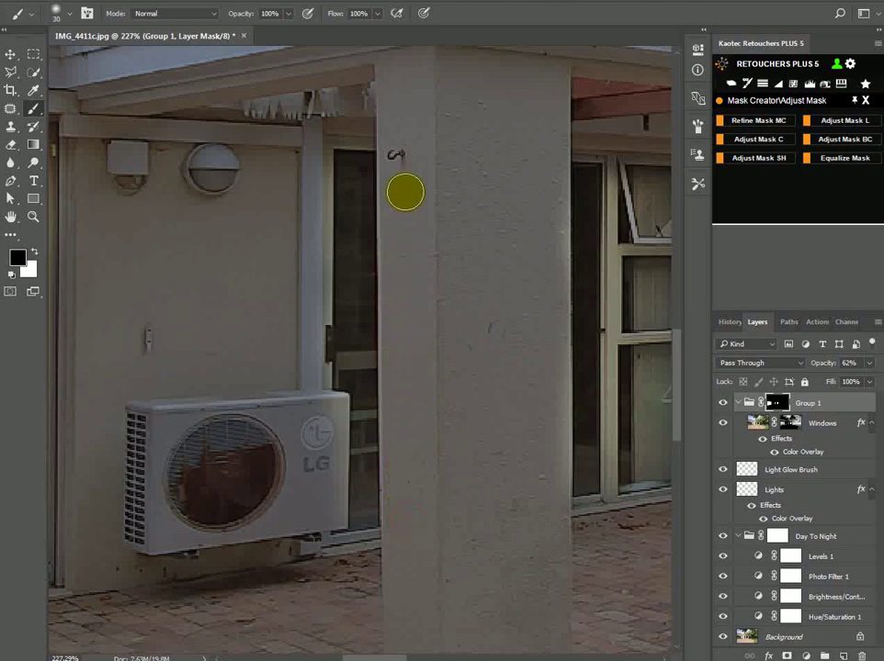
Clear the halo along the column's edge beside the stacked window panes by painting the Group 1 mask black with a size 10 brush
{"action": "left_click_drag", "start_coordinate": [519, 178], "coordinate": [331, 158]}
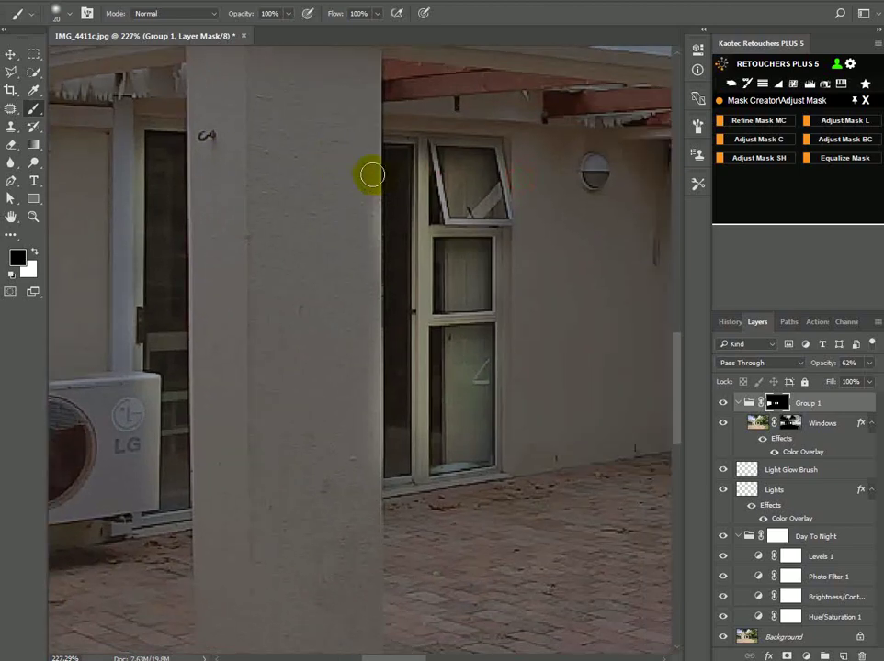
{"action": "key", "text": "bracketleft"}
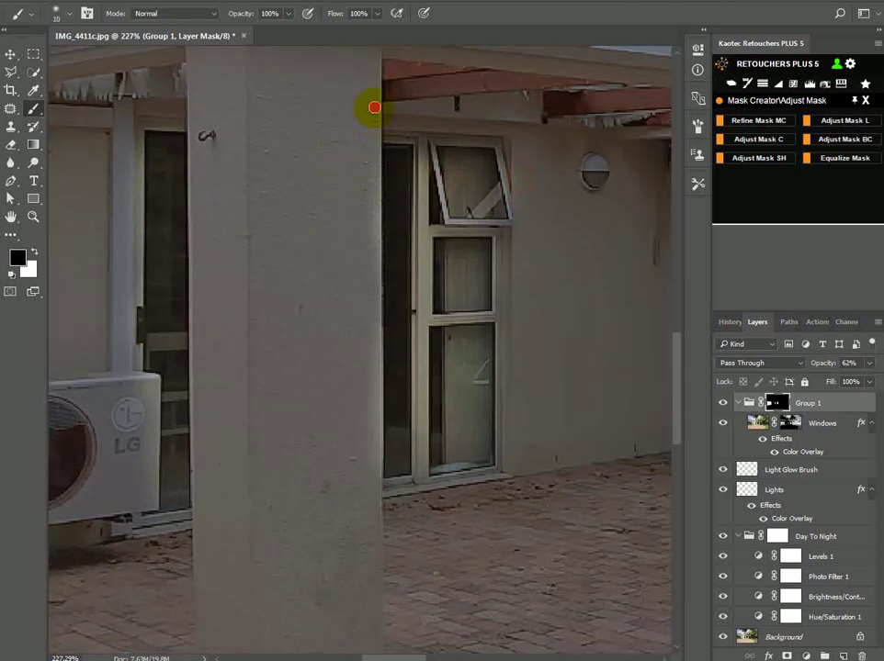
{"action": "mouse_move", "coordinate": [374, 107]}
{"action": "left_mouse_down"}
{"action": "mouse_move", "coordinate": [346, 288]}
{"action": "mouse_move", "coordinate": [363, 443]}
{"action": "mouse_move", "coordinate": [378, 521]}
{"action": "left_mouse_up"}
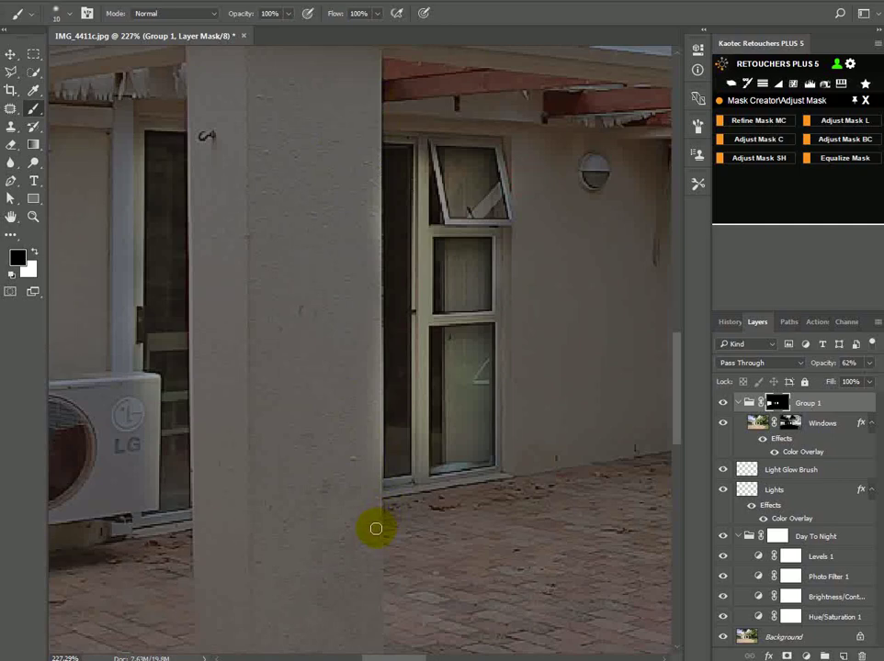
{"action": "left_click", "coordinate": [375, 529], "text": "shift"}
{"action": "left_click", "coordinate": [366, 111]}
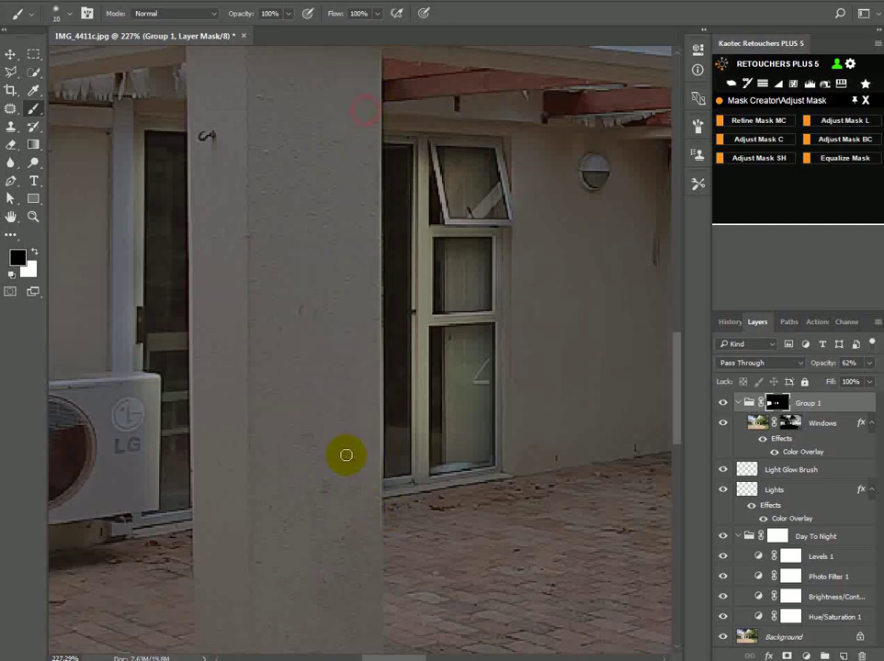
{"action": "left_click", "coordinate": [364, 494]}
View the house as a whole and compare the cleaned-up window glow with Group 1 hidden and shown
{"action": "scroll", "coordinate": [364, 484], "scroll_direction": "down", "scroll_amount": 8}
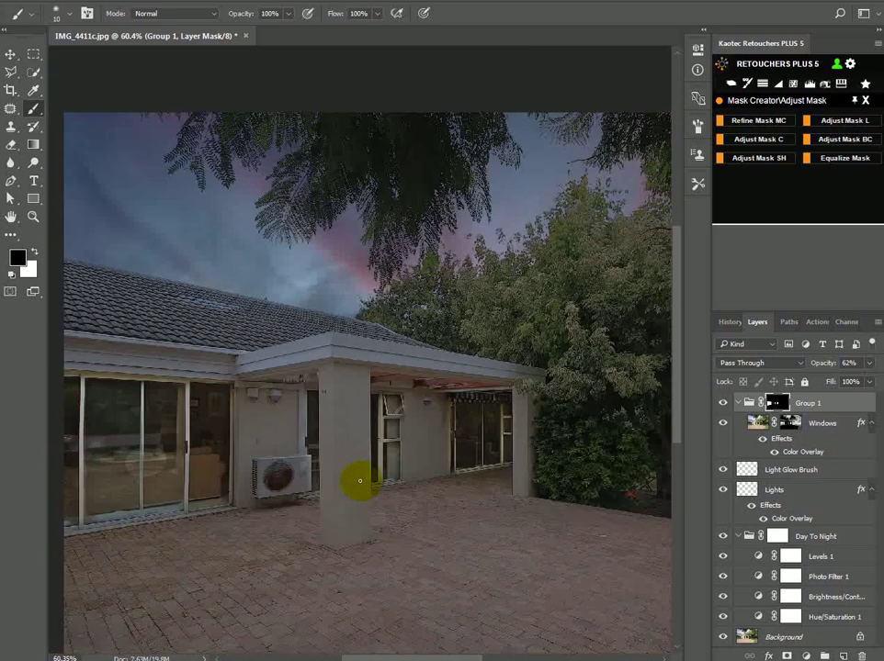
{"action": "left_click_drag", "start_coordinate": [277, 517], "coordinate": [357, 446]}
{"action": "scroll", "coordinate": [187, 429], "scroll_direction": "up", "scroll_amount": 2}
{"action": "scroll", "coordinate": [189, 437], "scroll_direction": "down", "scroll_amount": 4}
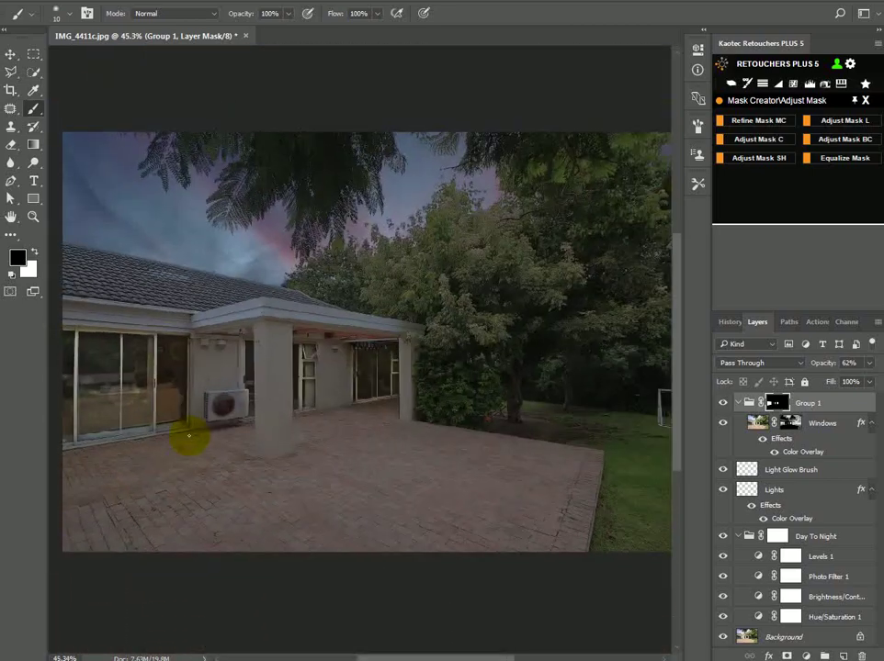
{"action": "left_click", "coordinate": [721, 404]}
{"action": "left_click", "coordinate": [722, 404]}
{"action": "left_click", "coordinate": [722, 404]}
{"action": "left_click", "coordinate": [722, 404]}
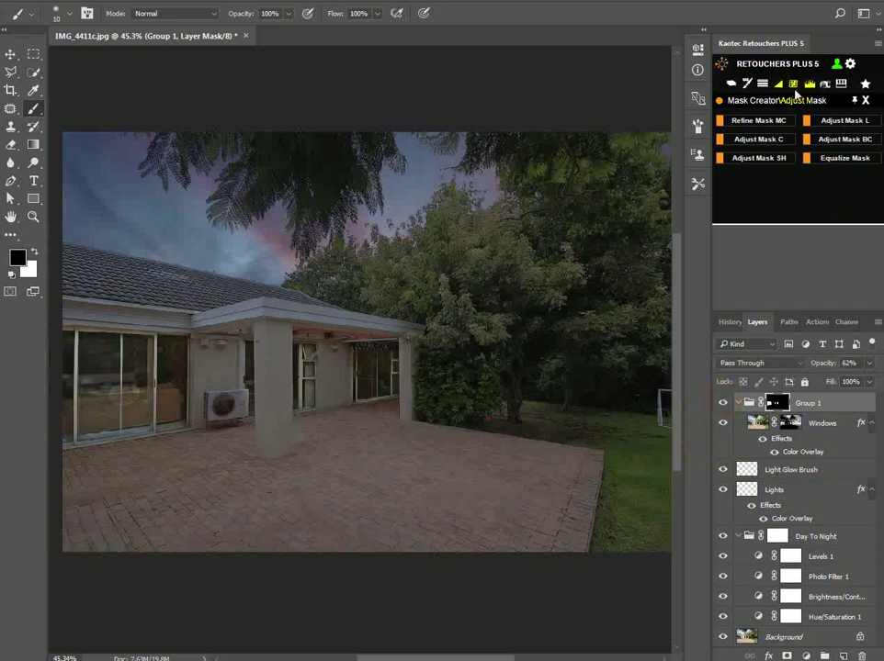
Lower the opacity of the Day To Night group to 50%
{"action": "left_click", "coordinate": [776, 537]}
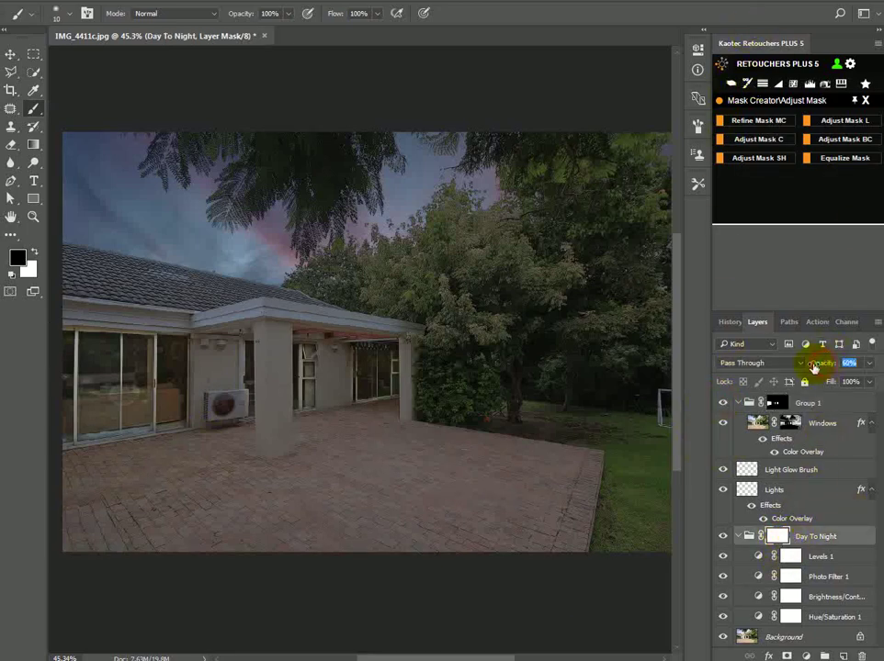
{"action": "left_click_drag", "start_coordinate": [816, 366], "coordinate": [812, 366]}
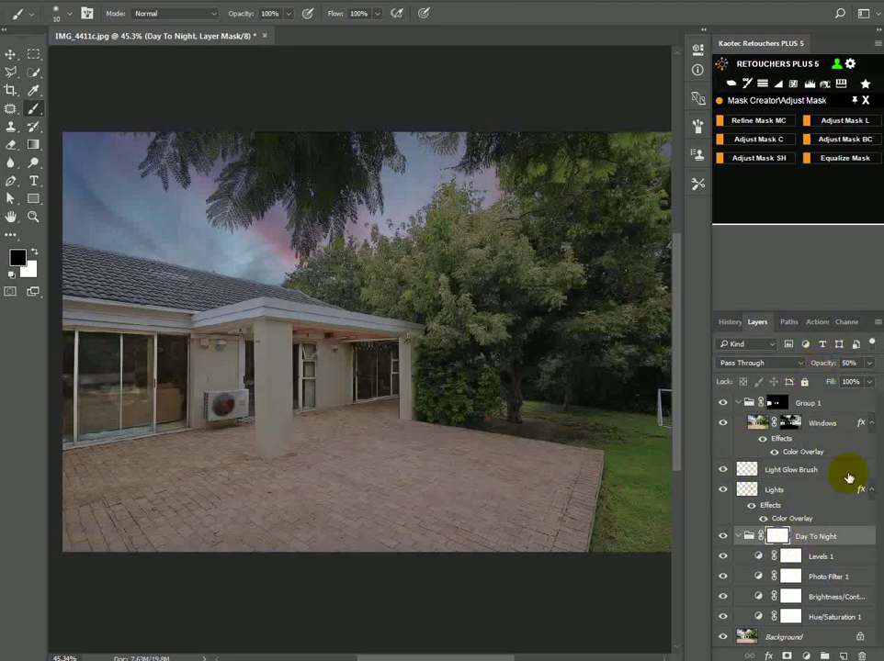
{"action": "left_click", "coordinate": [562, 567]}
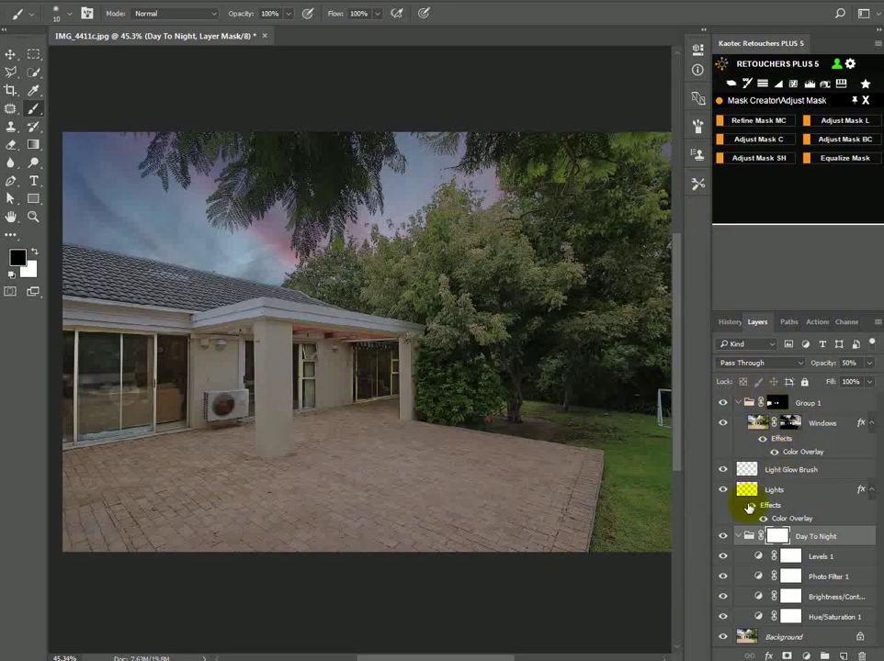
Raise the opacity of the Day To Night group to 63%
{"action": "key", "text": "z"}
{"action": "left_click_drag", "start_coordinate": [306, 276], "coordinate": [168, 448]}
{"action": "left_click_drag", "start_coordinate": [270, 438], "coordinate": [296, 452]}
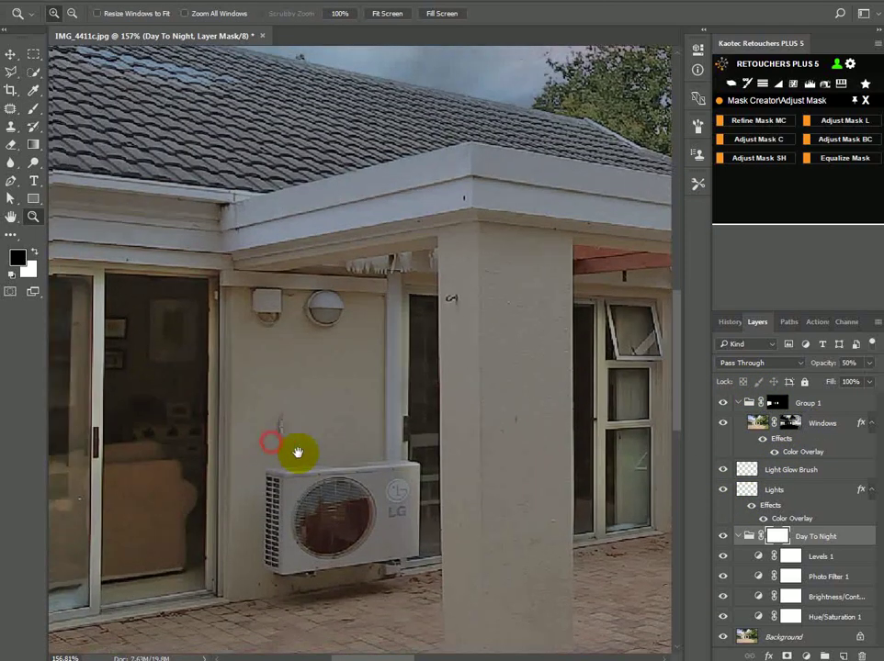
{"action": "scroll", "coordinate": [296, 452], "scroll_direction": "up", "scroll_amount": 1}
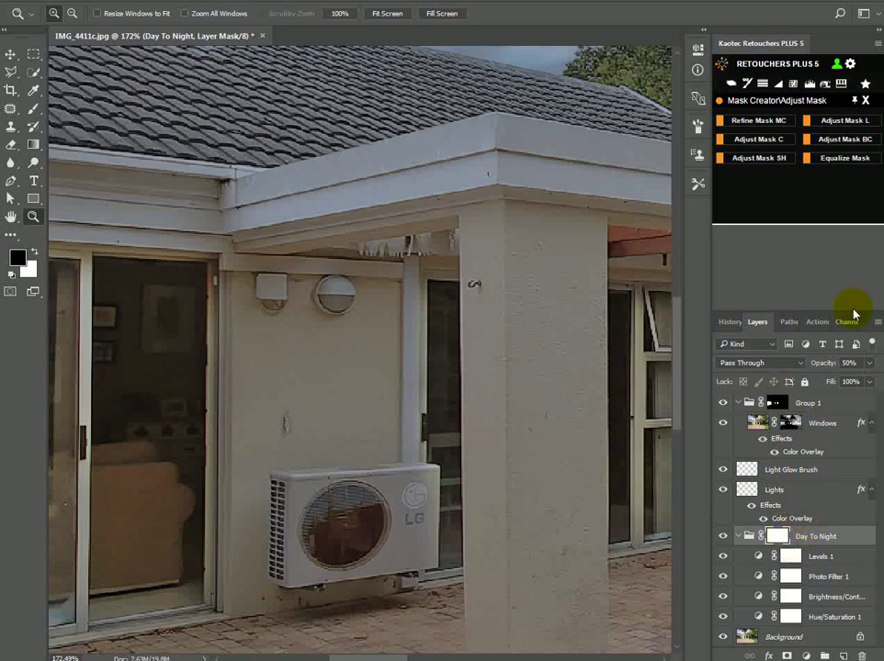
{"action": "left_click_drag", "start_coordinate": [821, 364], "coordinate": [830, 366]}
{"action": "left_click_drag", "start_coordinate": [355, 325], "coordinate": [359, 296]}
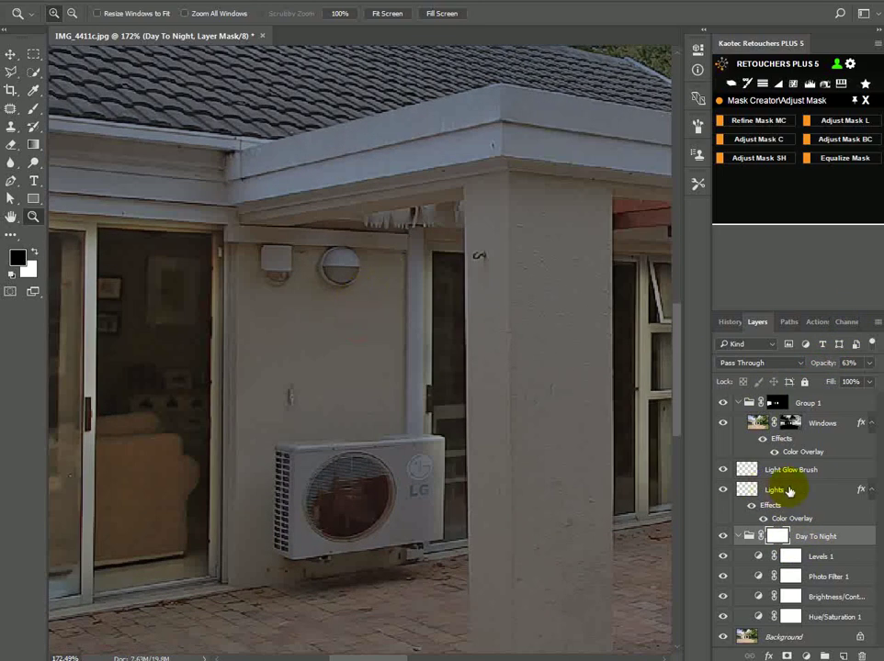
Paint a soft white spot on the Lights layer over the glass of the wall lamp above the air conditioner
{"action": "left_click", "coordinate": [747, 493]}
{"action": "key", "text": "x"}
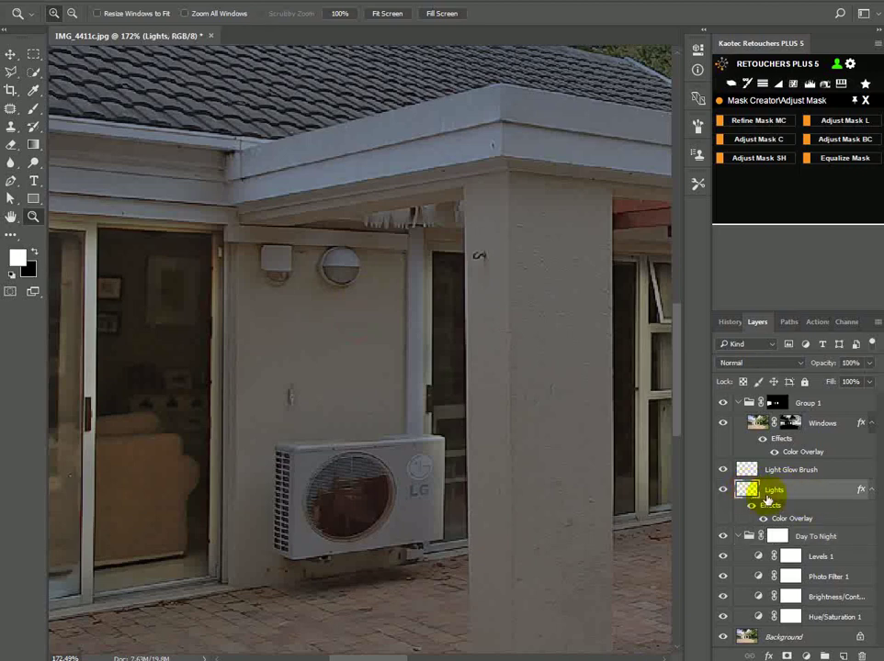
{"action": "left_click", "coordinate": [34, 109]}
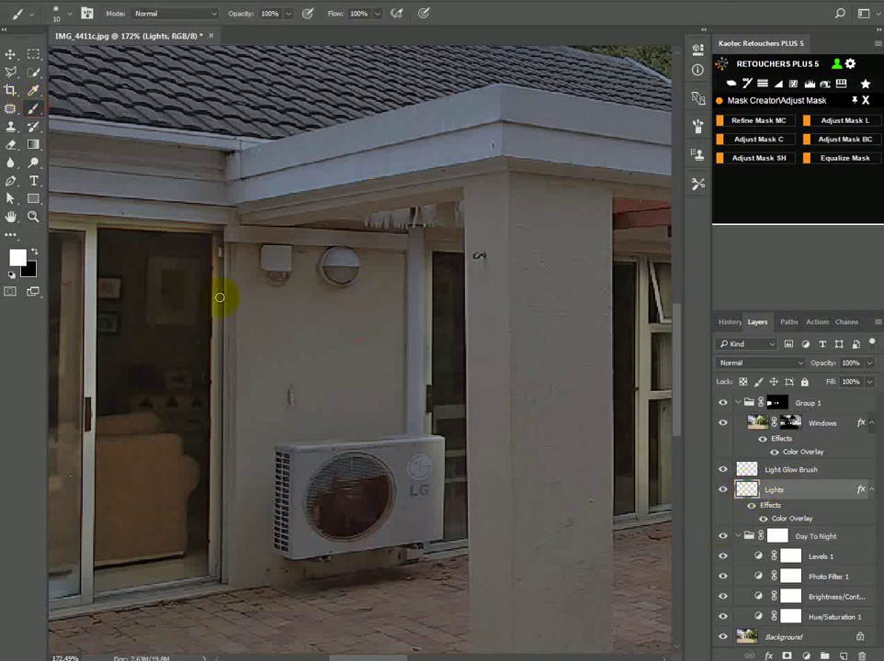
{"action": "scroll", "coordinate": [368, 299], "scroll_direction": "up", "scroll_amount": 2}
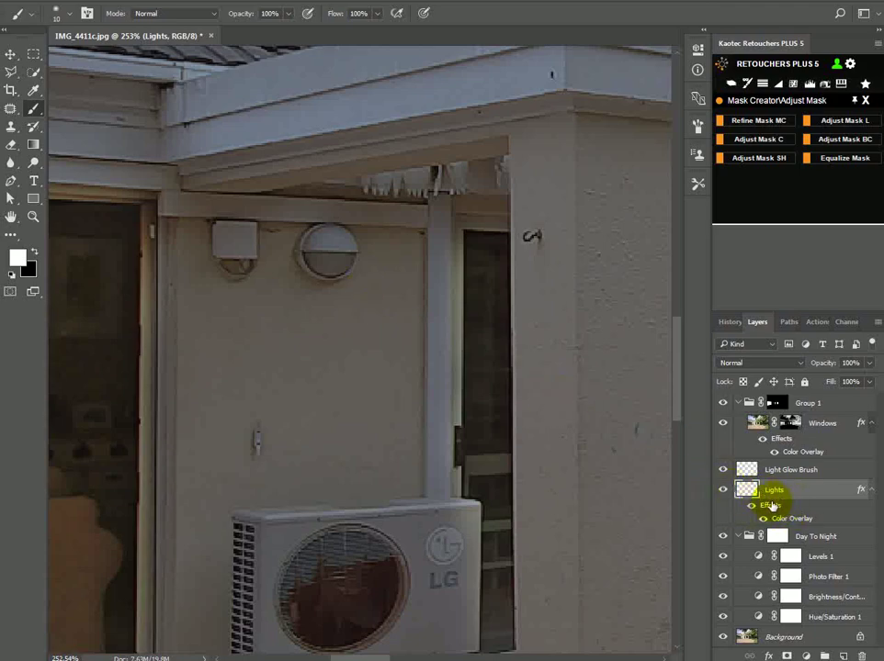
{"action": "key", "text": "bracketright"}
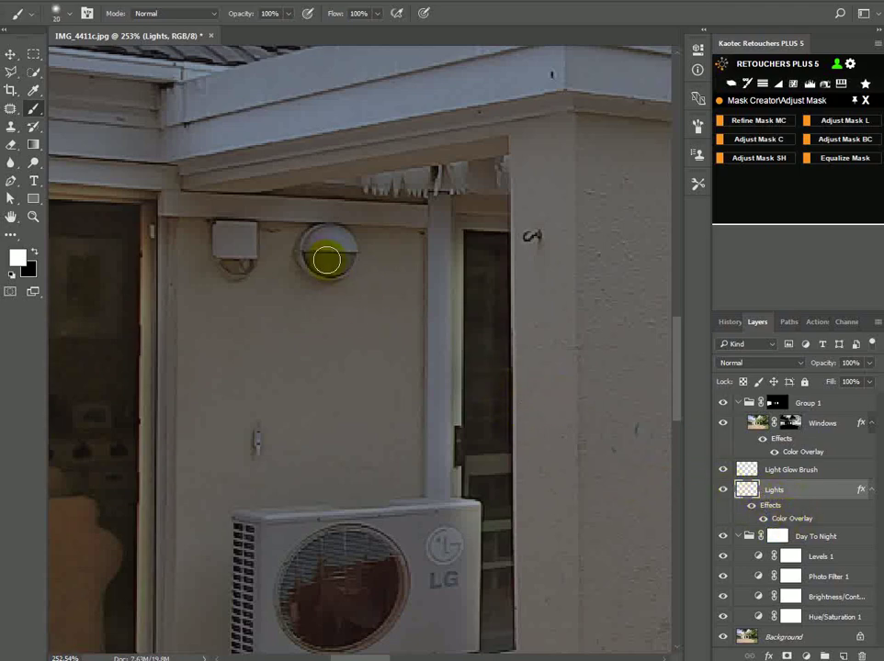
{"action": "scroll", "coordinate": [331, 266], "scroll_direction": "up", "scroll_amount": 1}
{"action": "left_click", "coordinate": [331, 263]}
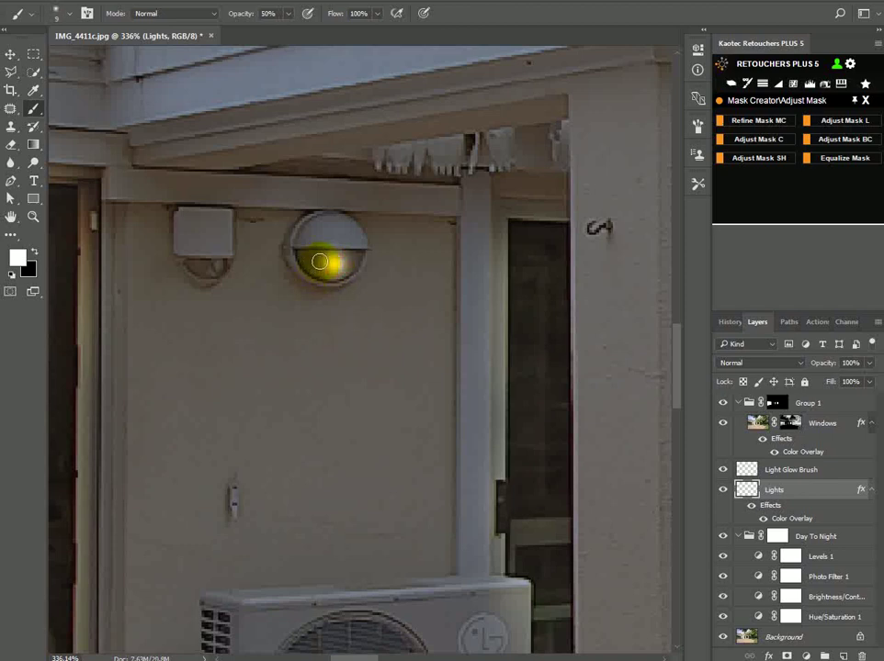
Fill the rest of the lamp glass on the Lights layer with a size 10 white brush at 50% opacity
{"action": "left_click", "coordinate": [307, 248]}
{"action": "mouse_move", "coordinate": [319, 264]}
{"action": "left_mouse_down"}
{"action": "mouse_move", "coordinate": [357, 267]}
{"action": "mouse_move", "coordinate": [318, 263]}
{"action": "left_mouse_up"}
{"action": "key", "text": "bracketleft"}
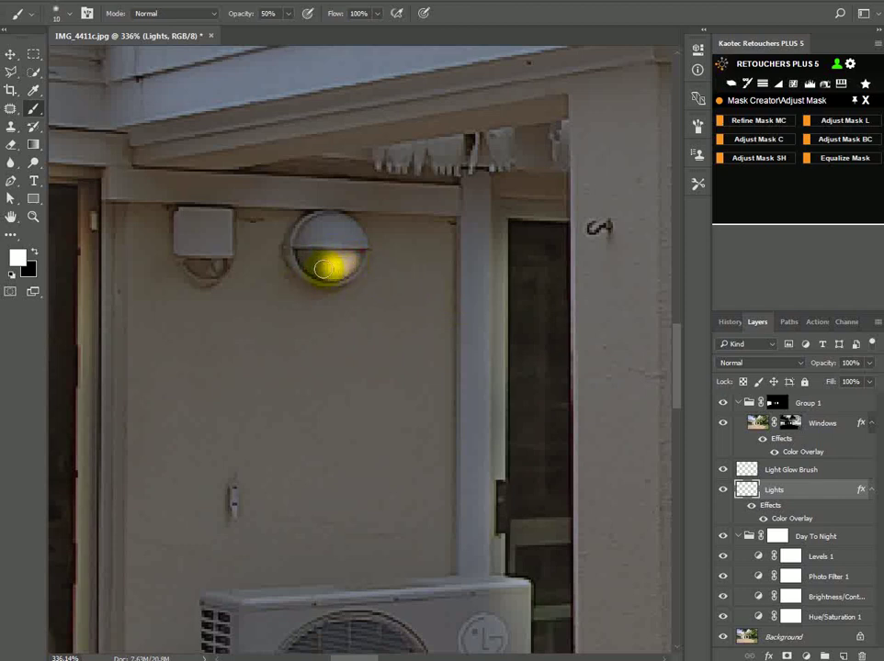
{"action": "mouse_move", "coordinate": [324, 270]}
{"action": "left_mouse_down"}
{"action": "mouse_move", "coordinate": [306, 263]}
{"action": "mouse_move", "coordinate": [355, 261]}
{"action": "left_mouse_up"}
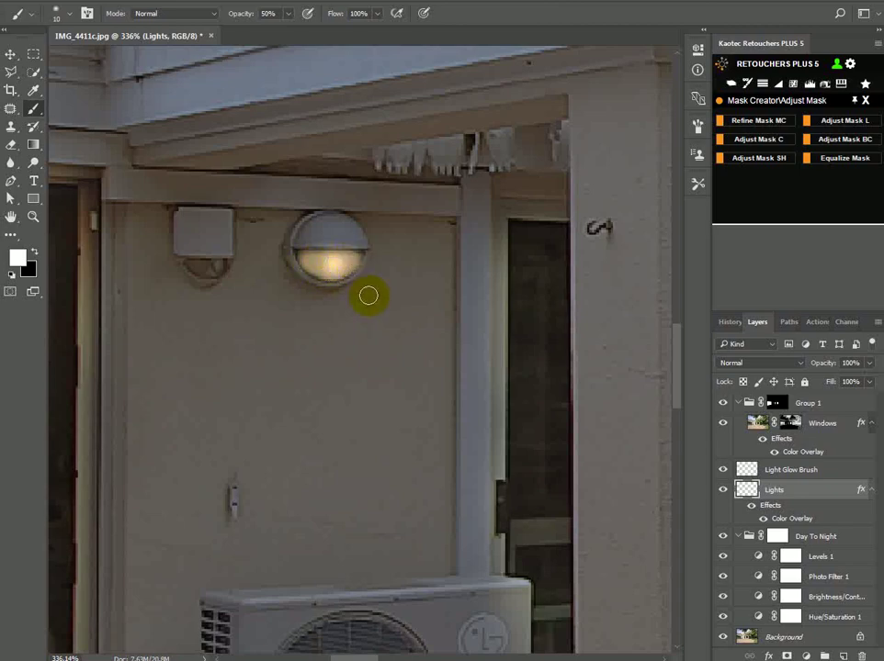
Brush light across the glass of the lamp above the air conditioner on the Lights layer, using size 10 at 30% opacity
{"action": "scroll", "coordinate": [368, 296], "scroll_direction": "down", "scroll_amount": 4}
{"action": "scroll", "coordinate": [496, 377], "scroll_direction": "up", "scroll_amount": 3}
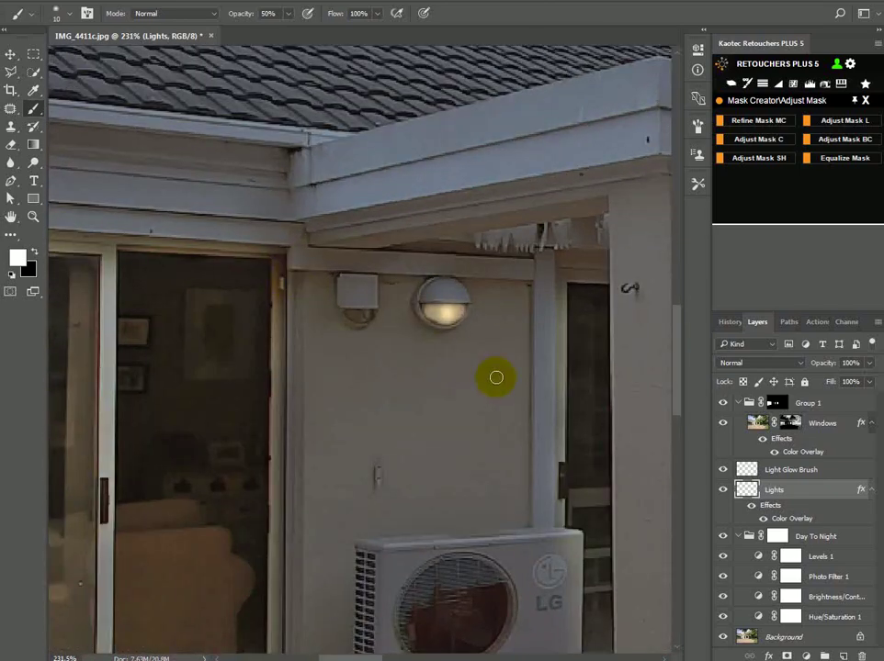
{"action": "scroll", "coordinate": [496, 377], "scroll_direction": "up", "scroll_amount": 3}
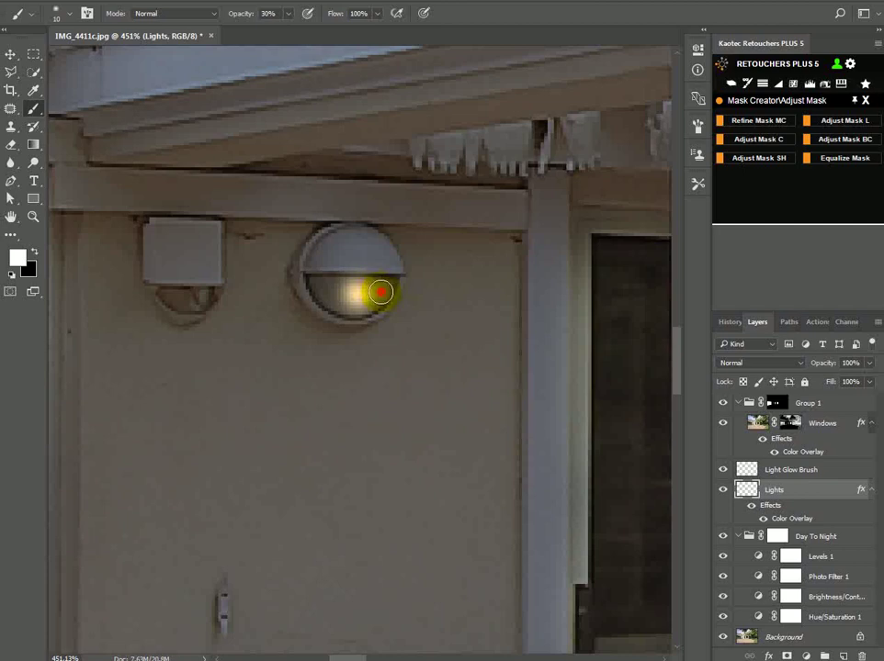
{"action": "left_click_drag", "start_coordinate": [381, 292], "coordinate": [338, 291]}
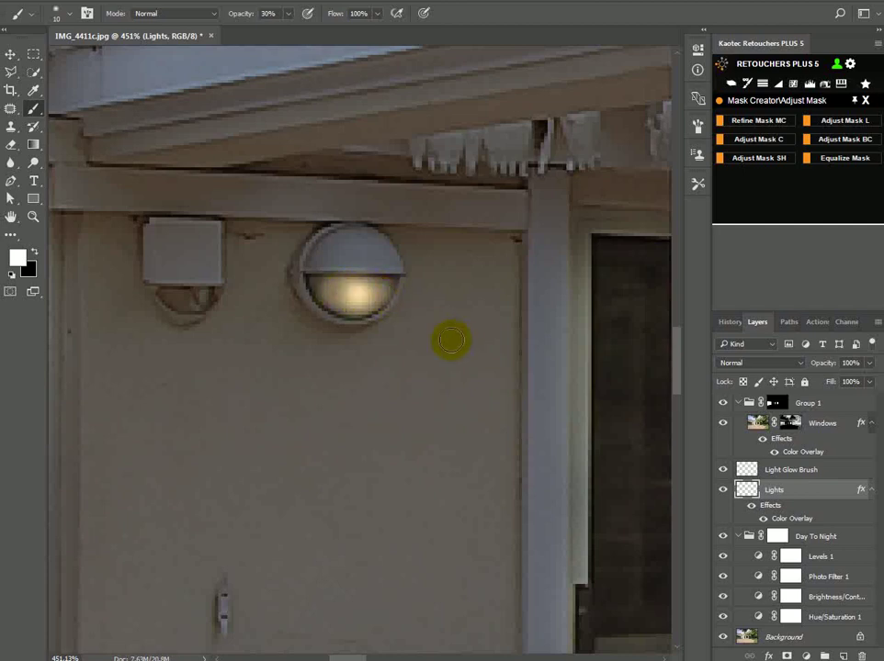
Light the glass of the small wall lamp beside the striped awning on the Lights layer with a size 6 white brush at 30% opacity
{"action": "scroll", "coordinate": [453, 341], "scroll_direction": "down", "scroll_amount": 3}
{"action": "left_click_drag", "start_coordinate": [537, 367], "coordinate": [299, 357]}
{"action": "scroll", "coordinate": [303, 353], "scroll_direction": "up", "scroll_amount": 2}
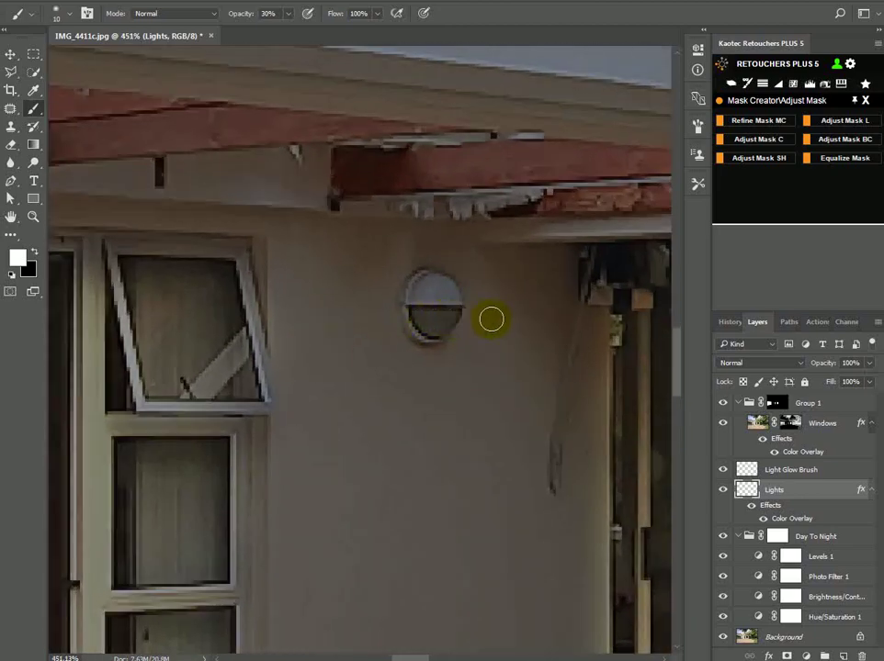
{"action": "scroll", "coordinate": [490, 319], "scroll_direction": "up", "scroll_amount": 1}
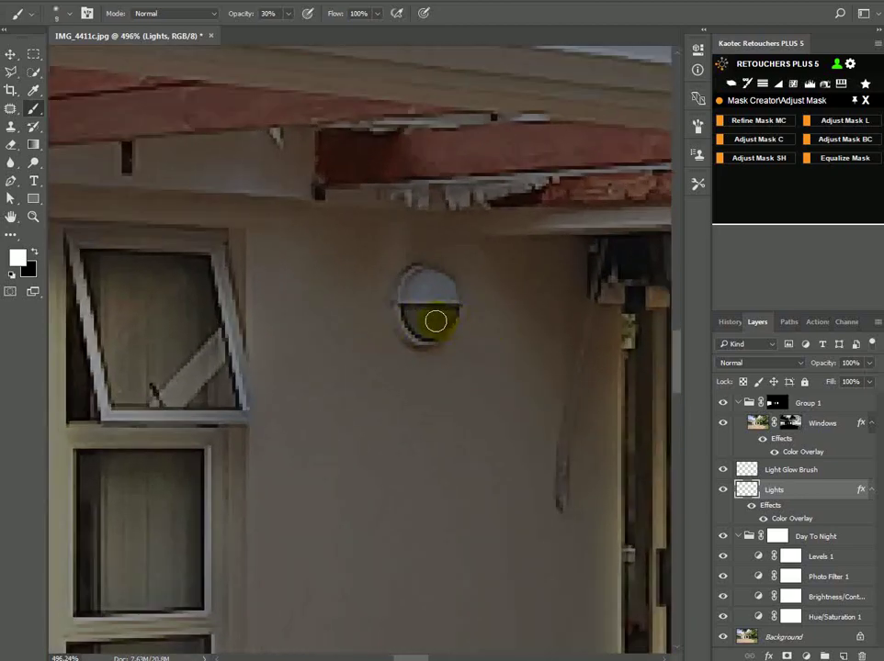
{"action": "scroll", "coordinate": [435, 321], "scroll_direction": "up", "scroll_amount": 1}
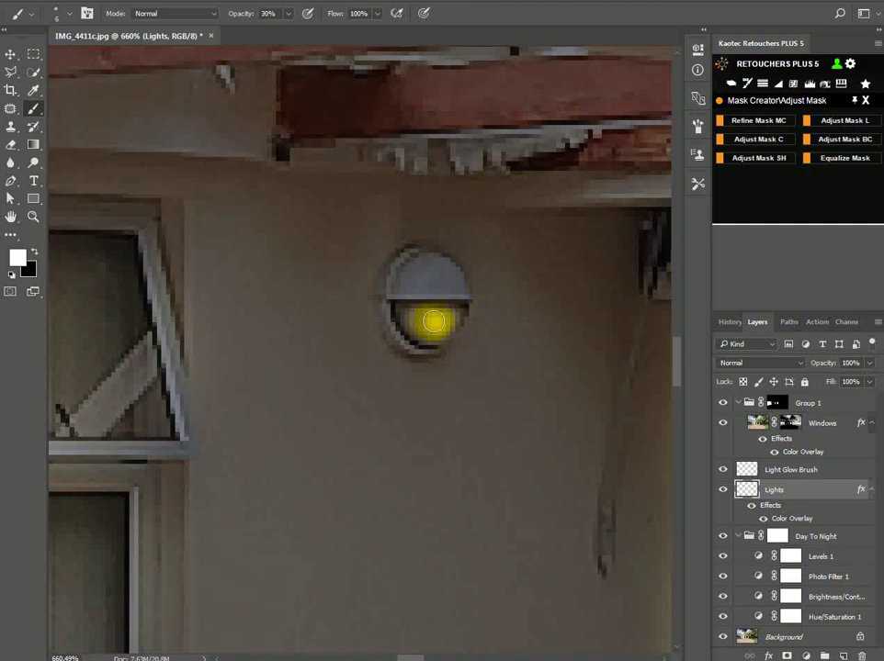
{"action": "scroll", "coordinate": [505, 356], "scroll_direction": "down", "scroll_amount": 8}
{"action": "left_click_drag", "start_coordinate": [389, 417], "coordinate": [397, 413]}
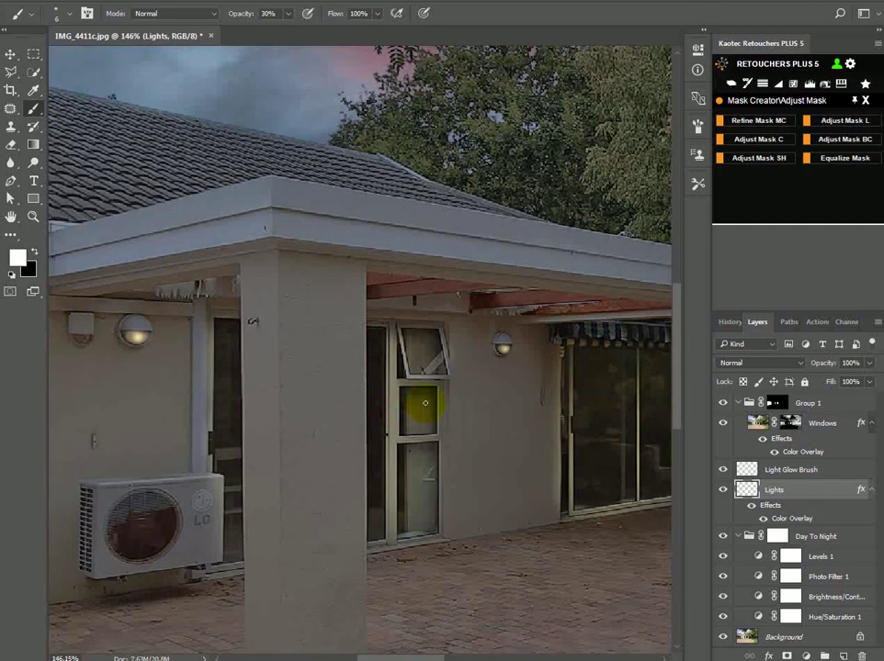
{"action": "left_click_drag", "start_coordinate": [287, 394], "coordinate": [431, 397]}
{"action": "left_click_drag", "start_coordinate": [514, 385], "coordinate": [399, 381]}
{"action": "scroll", "coordinate": [404, 363], "scroll_direction": "down", "scroll_amount": 3}
{"action": "scroll", "coordinate": [399, 381], "scroll_direction": "up", "scroll_amount": 1}
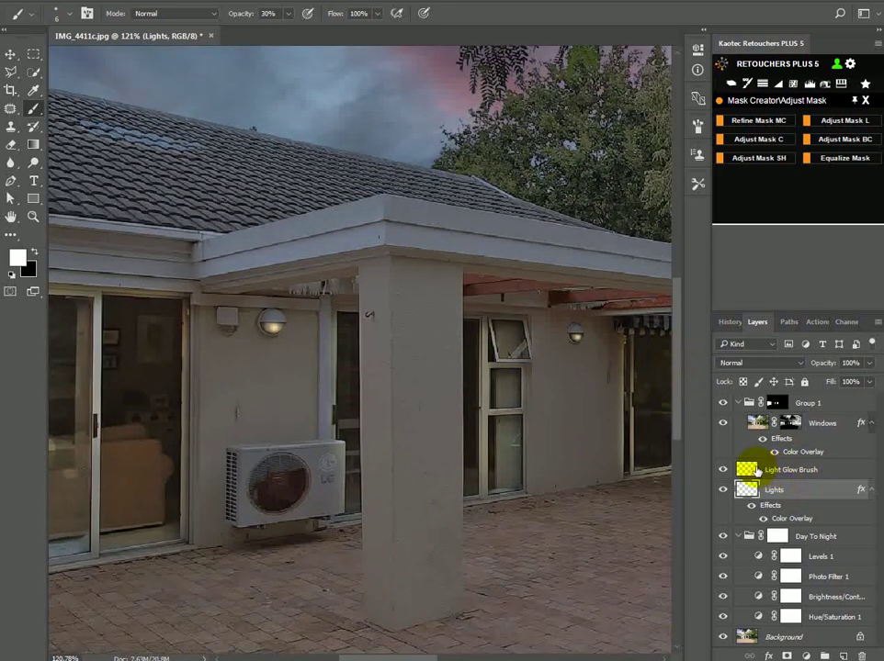
Make the Light Glow Brush layer active and set the painting colours to white over black
{"action": "left_click", "coordinate": [749, 470]}
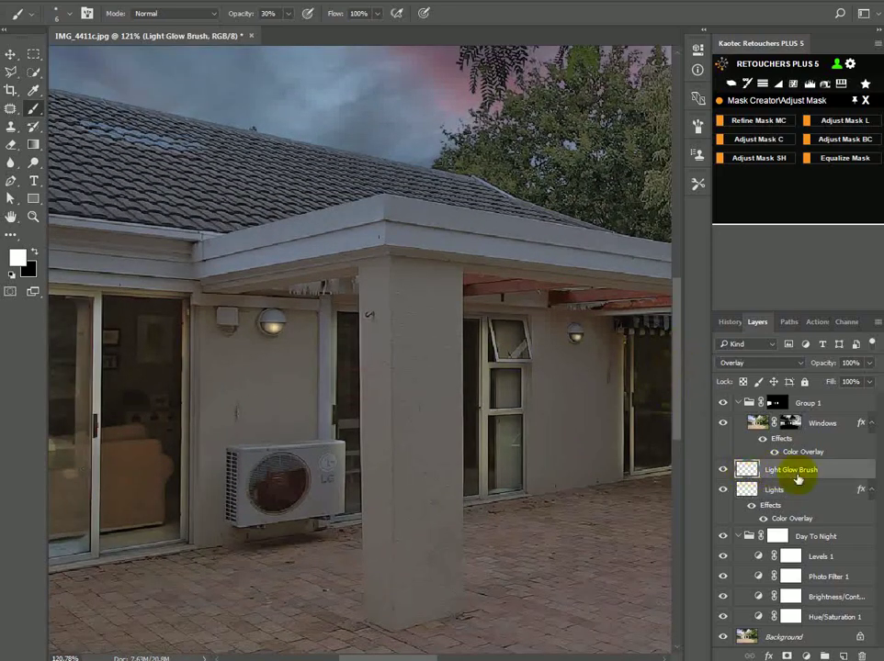
{"action": "scroll", "coordinate": [306, 327], "scroll_direction": "up", "scroll_amount": 3}
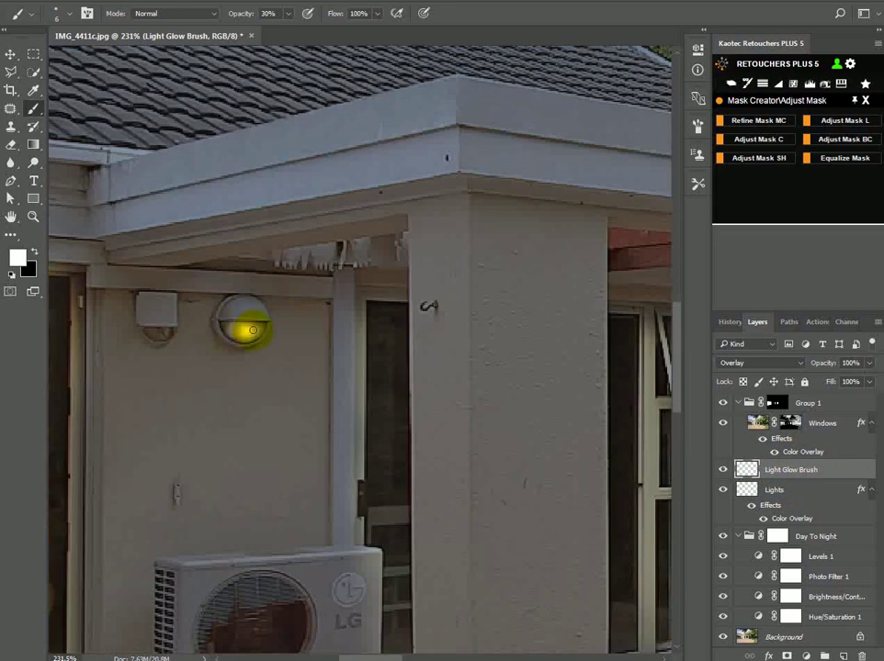
{"action": "scroll", "coordinate": [254, 337], "scroll_direction": "up", "scroll_amount": 2}
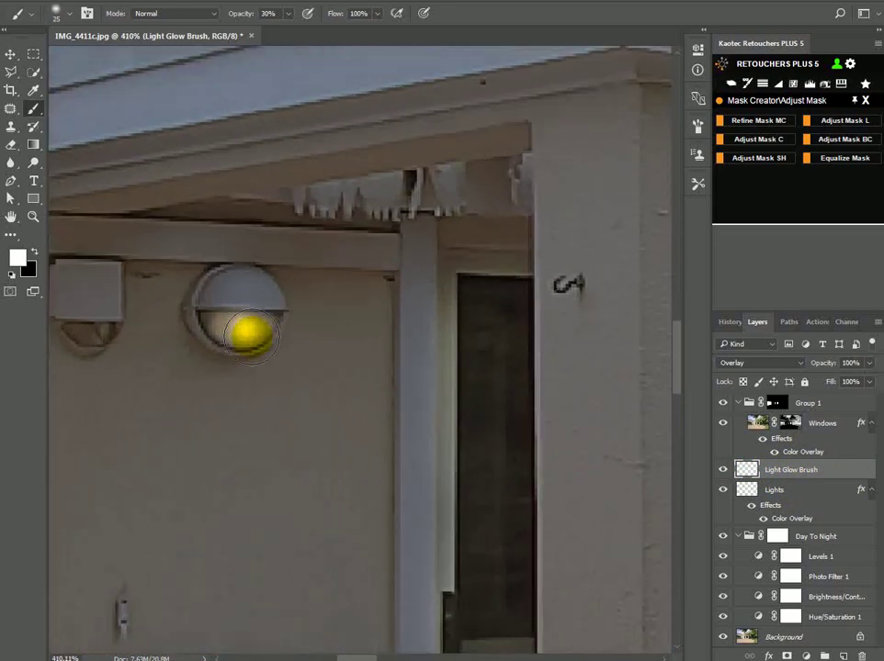
{"action": "left_click", "coordinate": [250, 337]}
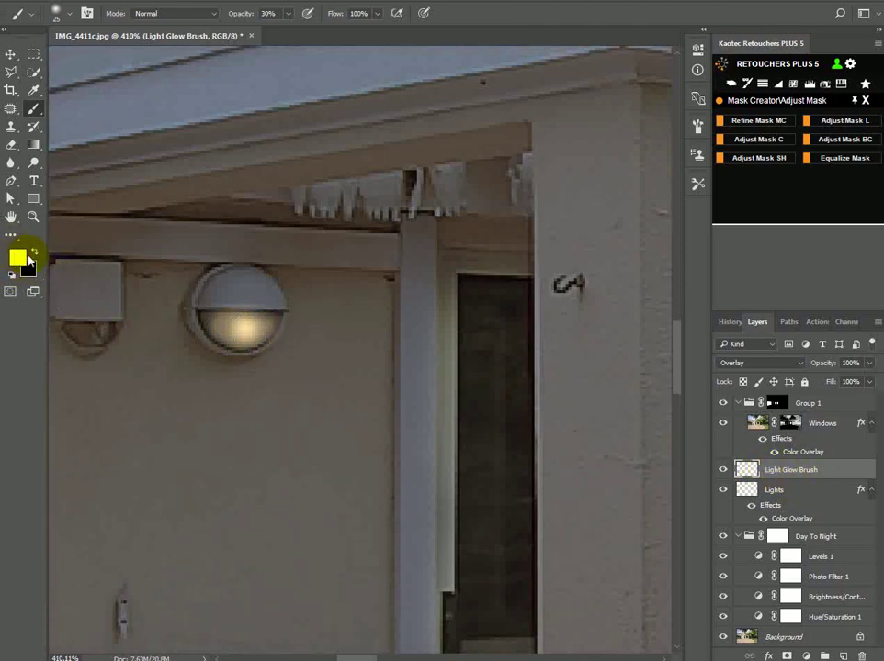
{"action": "key", "text": "d"}
{"action": "key", "text": "x"}
Brush a wide white glow over and around the lamp above the air conditioner, reducing the brush size to 15 at 30% opacity
{"action": "left_click", "coordinate": [237, 312]}
{"action": "scroll", "coordinate": [248, 331], "scroll_direction": "up", "scroll_amount": 2}
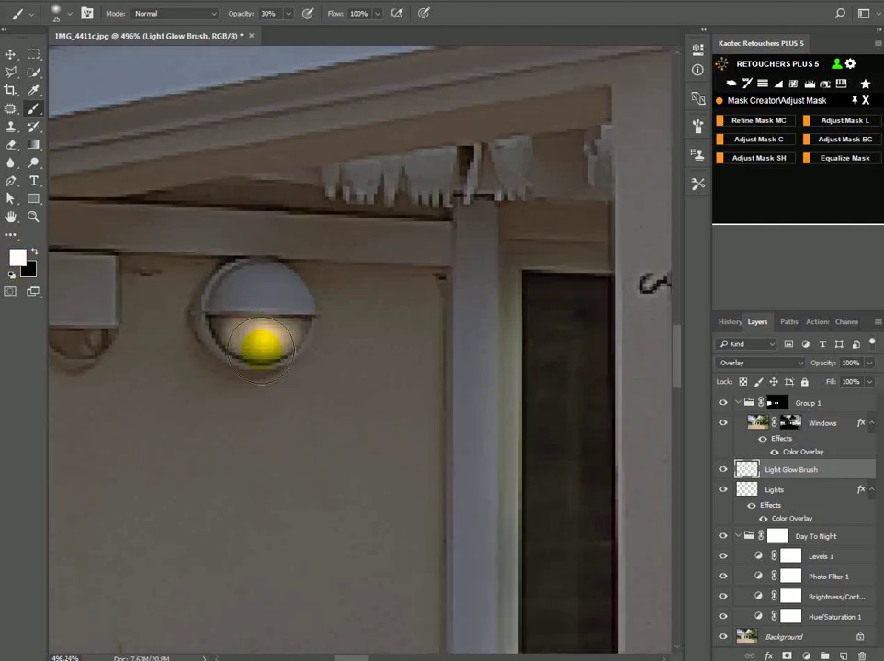
{"action": "key", "text": "bracketleft"}
{"action": "mouse_move", "coordinate": [262, 346]}
{"action": "left_mouse_down"}
{"action": "mouse_move", "coordinate": [292, 341]}
{"action": "mouse_move", "coordinate": [231, 333]}
{"action": "mouse_move", "coordinate": [290, 345]}
{"action": "mouse_move", "coordinate": [263, 366]}
{"action": "mouse_move", "coordinate": [197, 346]}
{"action": "mouse_move", "coordinate": [248, 360]}
{"action": "mouse_move", "coordinate": [278, 352]}
{"action": "mouse_move", "coordinate": [227, 364]}
{"action": "mouse_move", "coordinate": [257, 371]}
{"action": "mouse_move", "coordinate": [245, 368]}
{"action": "mouse_move", "coordinate": [304, 337]}
{"action": "mouse_move", "coordinate": [244, 345]}
{"action": "mouse_move", "coordinate": [204, 331]}
{"action": "mouse_move", "coordinate": [241, 341]}
{"action": "mouse_move", "coordinate": [216, 335]}
{"action": "mouse_move", "coordinate": [235, 353]}
{"action": "mouse_move", "coordinate": [285, 341]}
{"action": "left_mouse_up"}
{"action": "scroll", "coordinate": [387, 359], "scroll_direction": "down", "scroll_amount": 5}
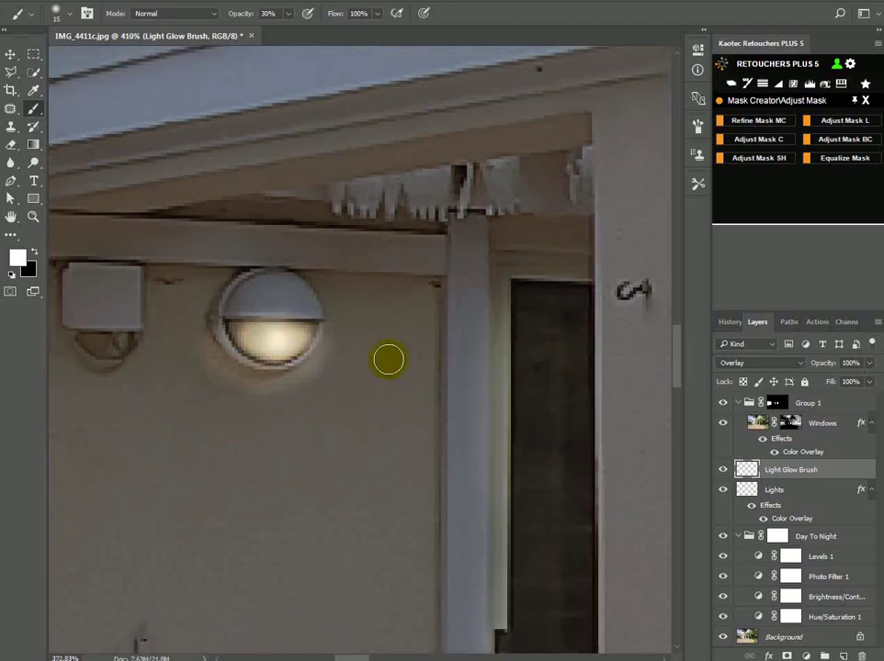
Brush a tighter glow within the glass of the lamp above the air conditioner on the Light Glow Brush layer, using size 10
{"action": "scroll", "coordinate": [399, 381], "scroll_direction": "up", "scroll_amount": 2}
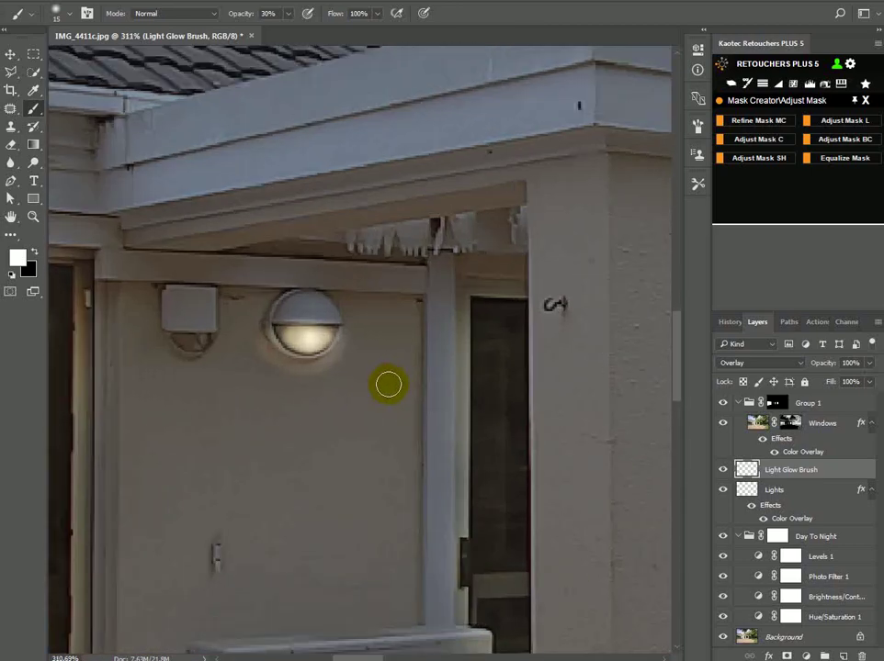
{"action": "scroll", "coordinate": [304, 363], "scroll_direction": "up", "scroll_amount": 3}
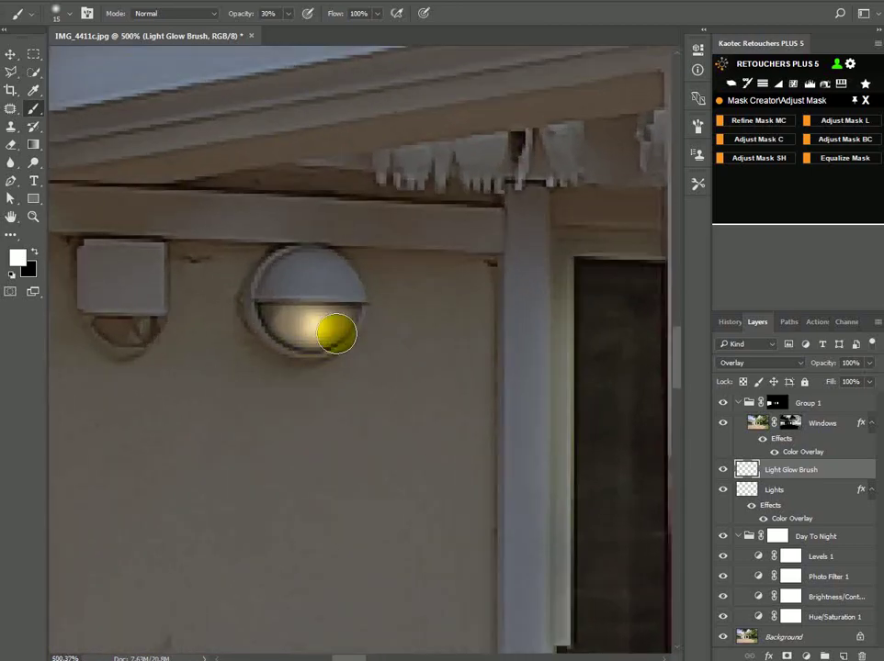
{"action": "mouse_move", "coordinate": [350, 319]}
{"action": "left_mouse_down"}
{"action": "mouse_move", "coordinate": [300, 342]}
{"action": "mouse_move", "coordinate": [267, 324]}
{"action": "mouse_move", "coordinate": [292, 347]}
{"action": "mouse_move", "coordinate": [342, 330]}
{"action": "left_mouse_up"}
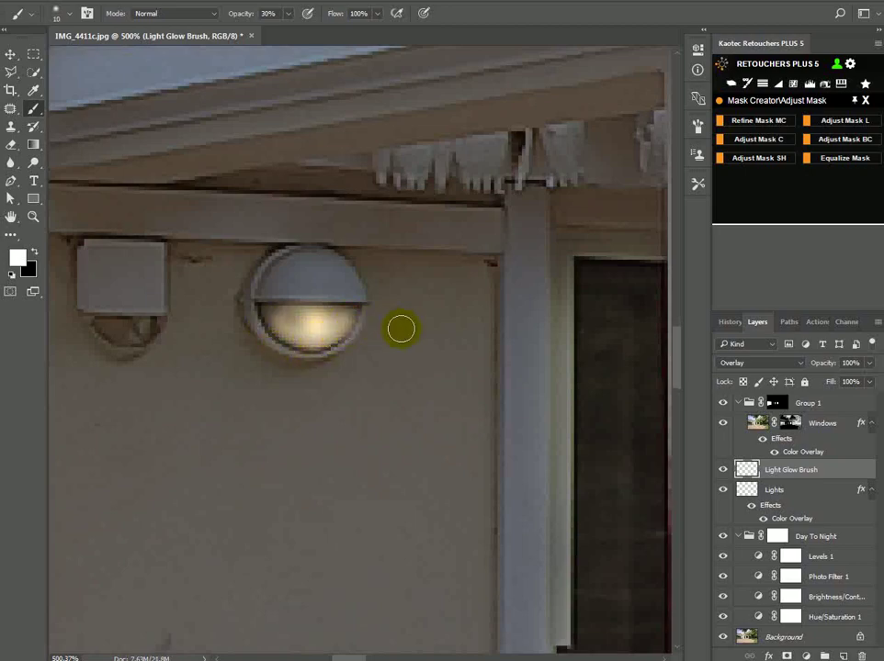
Brighten the glass of the small lamp beside the awning on the Light Glow Brush layer with a size 8 brush at 30% opacity
{"action": "scroll", "coordinate": [401, 328], "scroll_direction": "down", "scroll_amount": 3}
{"action": "left_click_drag", "start_coordinate": [510, 349], "coordinate": [178, 353]}
{"action": "left_click_drag", "start_coordinate": [522, 375], "coordinate": [412, 377]}
{"action": "scroll", "coordinate": [413, 367], "scroll_direction": "up", "scroll_amount": 5}
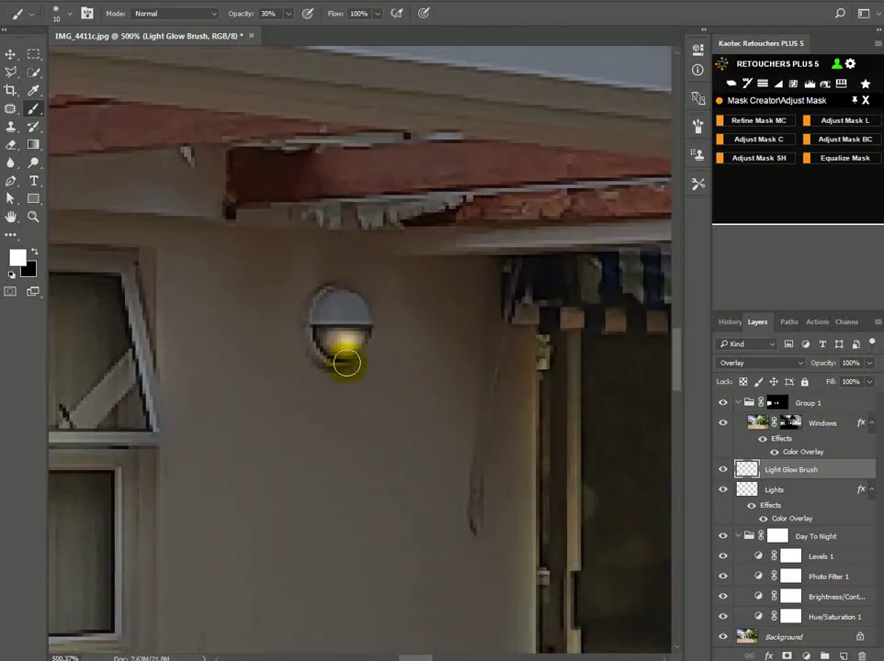
{"action": "mouse_move", "coordinate": [313, 334]}
{"action": "left_mouse_down"}
{"action": "mouse_move", "coordinate": [346, 354]}
{"action": "mouse_move", "coordinate": [365, 331]}
{"action": "mouse_move", "coordinate": [316, 334]}
{"action": "left_mouse_up"}
{"action": "scroll", "coordinate": [402, 373], "scroll_direction": "down", "scroll_amount": 10}
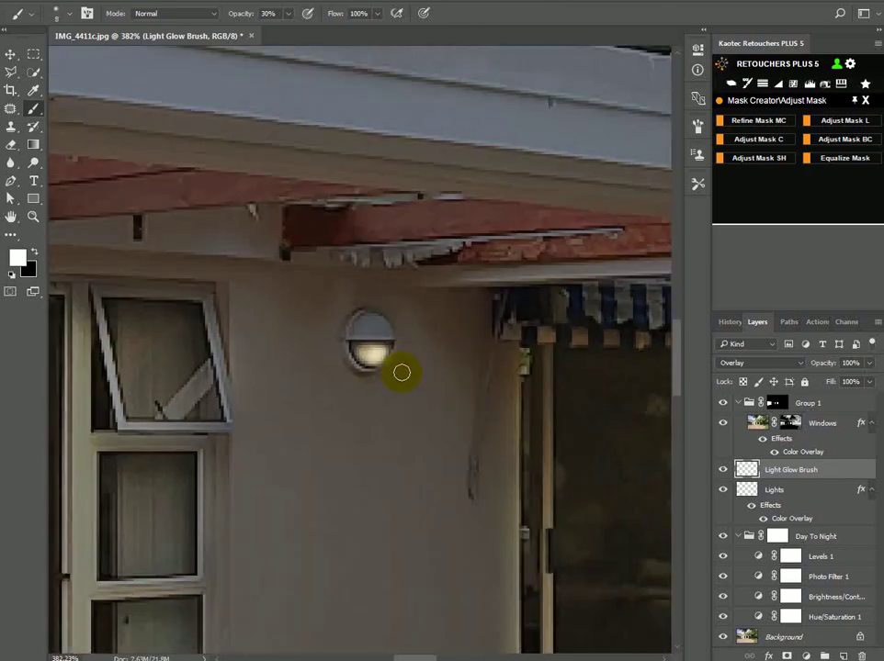
{"action": "left_click_drag", "start_coordinate": [294, 410], "coordinate": [418, 376]}
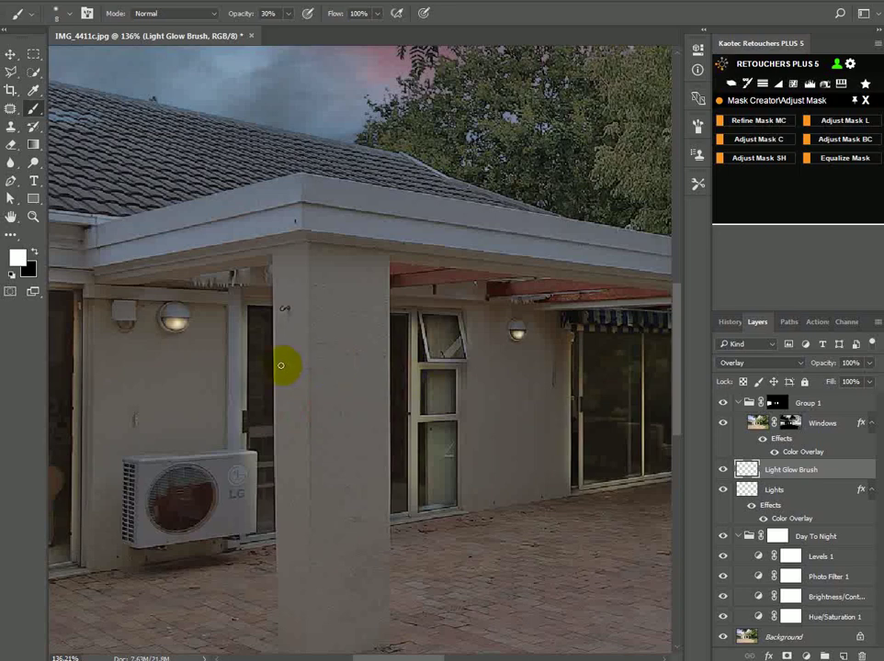
{"action": "left_click_drag", "start_coordinate": [215, 389], "coordinate": [299, 397]}
{"action": "scroll", "coordinate": [303, 384], "scroll_direction": "down", "scroll_amount": 1}
{"action": "scroll", "coordinate": [303, 384], "scroll_direction": "up", "scroll_amount": 2}
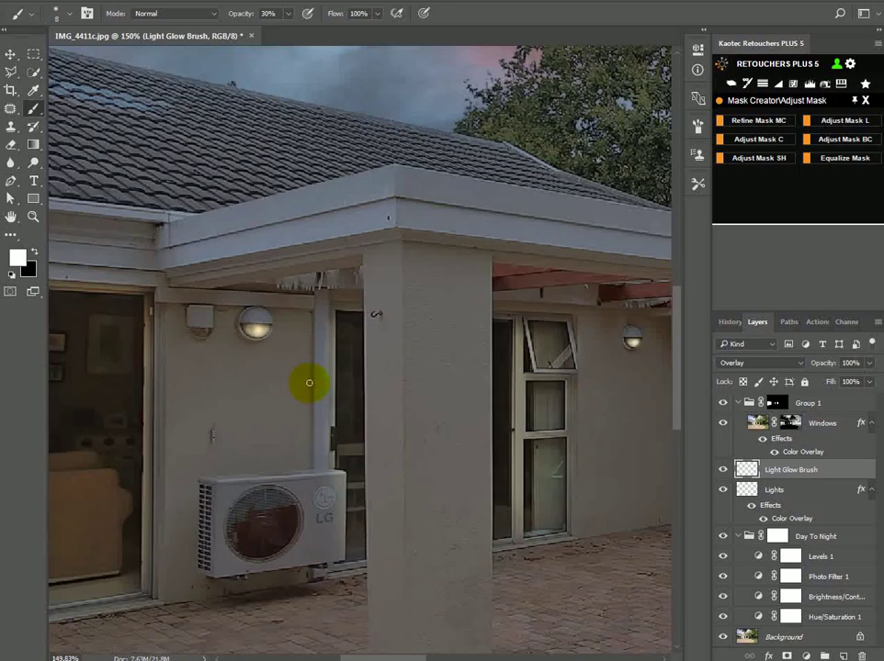
Open the Lights Glow shapes among the Day Alter manipulation tools
{"action": "left_click", "coordinate": [864, 101]}
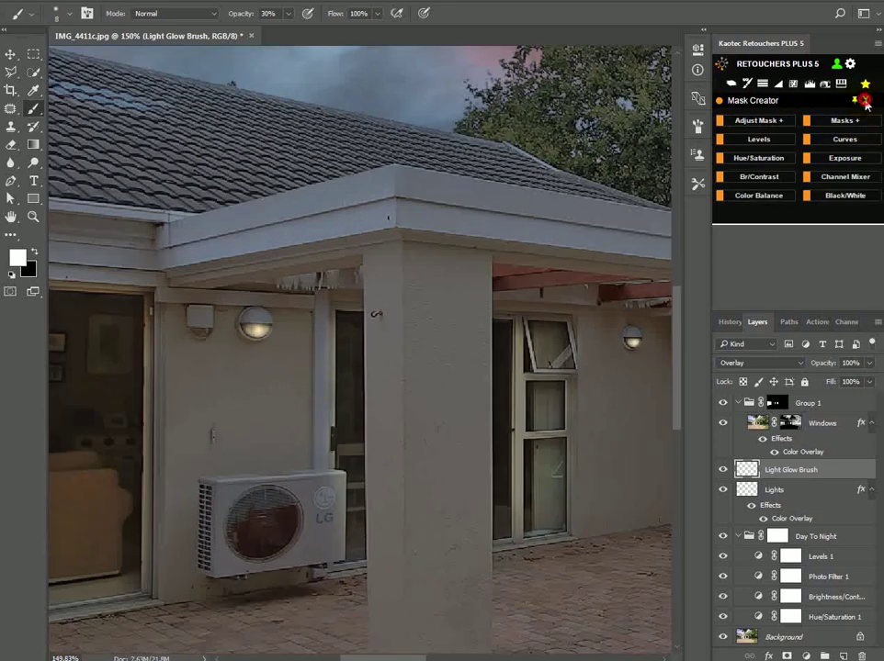
{"action": "left_click", "coordinate": [863, 100]}
{"action": "left_click", "coordinate": [844, 139]}
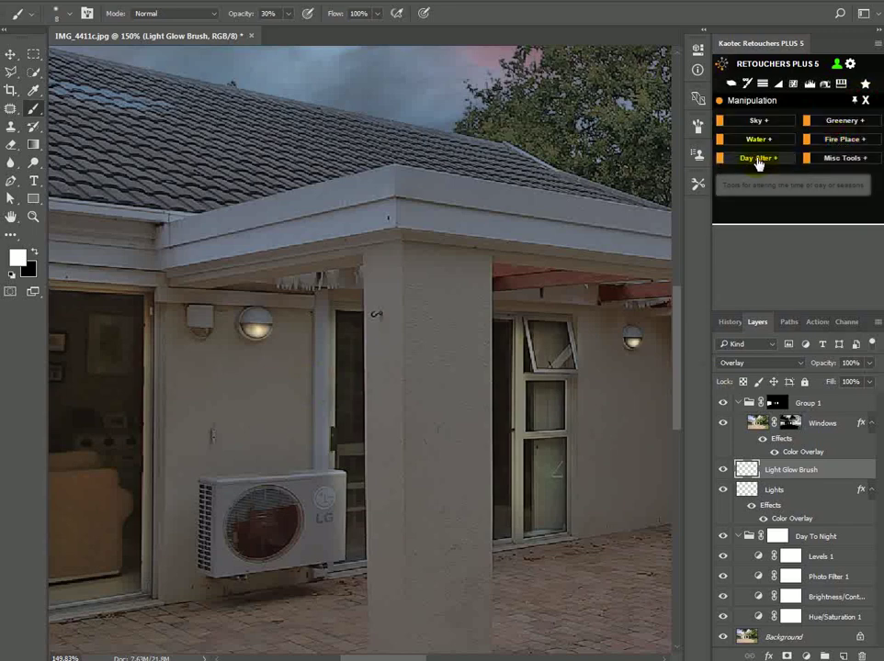
{"action": "left_click", "coordinate": [759, 159]}
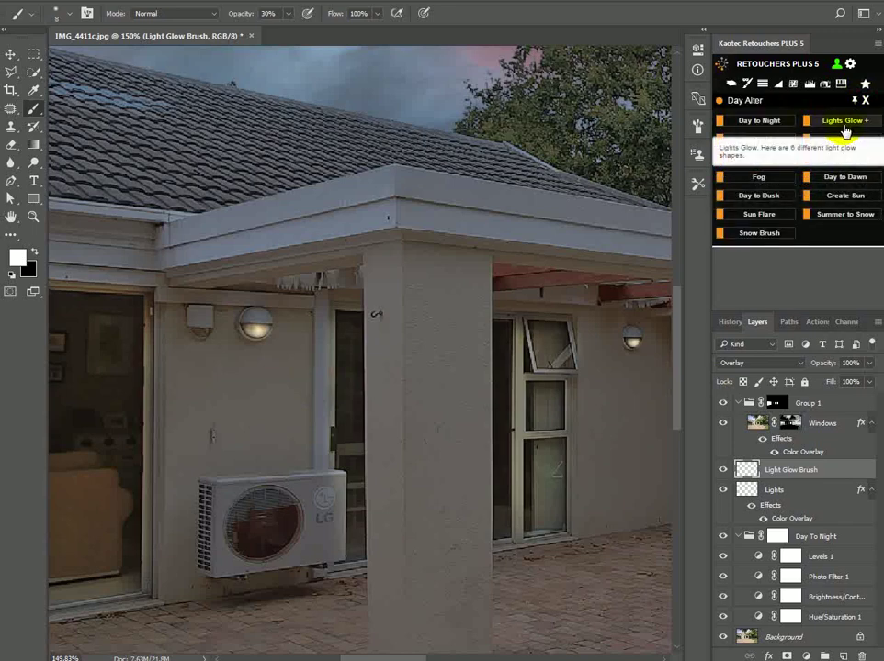
{"action": "left_click", "coordinate": [845, 124]}
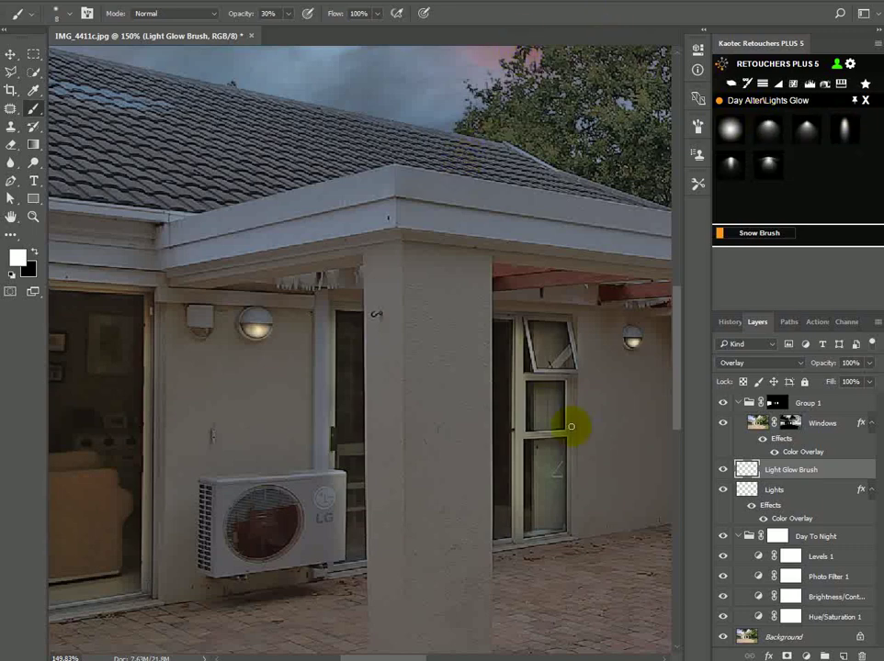
Try brushing a soft white glow on the wall below both lamps at 30% opacity with brush sizes from 80 to 175
{"action": "left_click", "coordinate": [34, 110]}
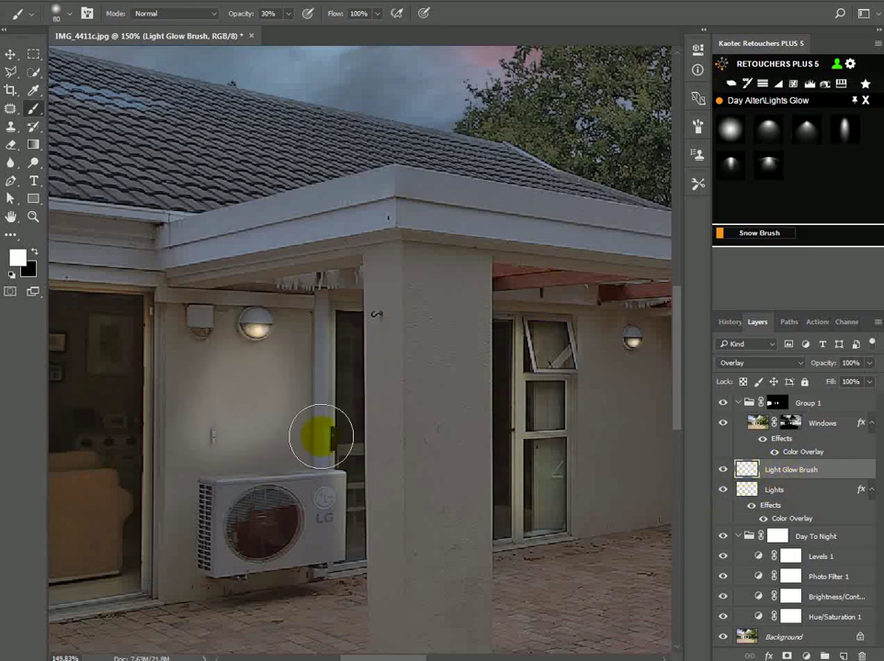
{"action": "scroll", "coordinate": [385, 395], "scroll_direction": "down", "scroll_amount": 1}
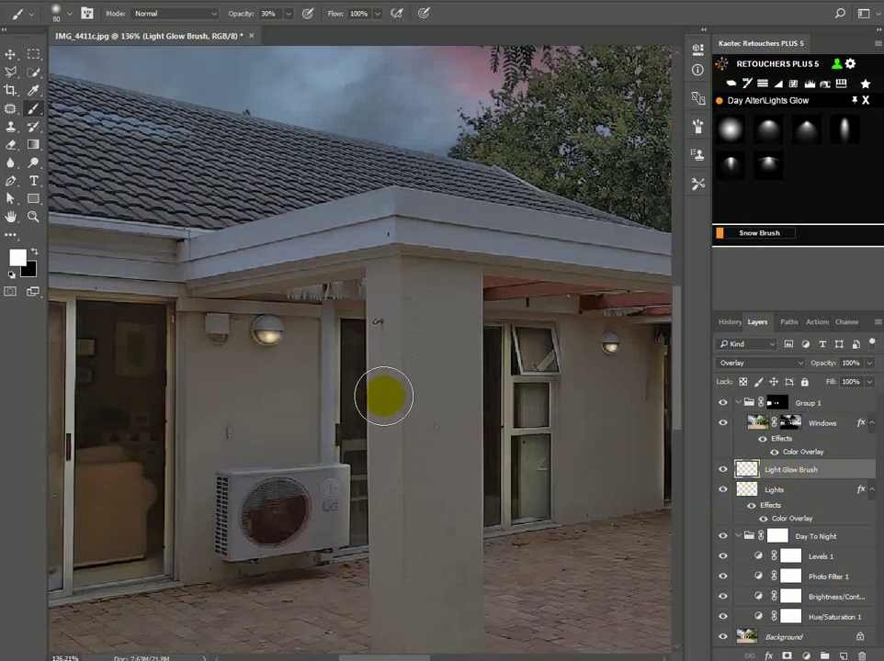
{"action": "scroll", "coordinate": [300, 382], "scroll_direction": "up", "scroll_amount": 1}
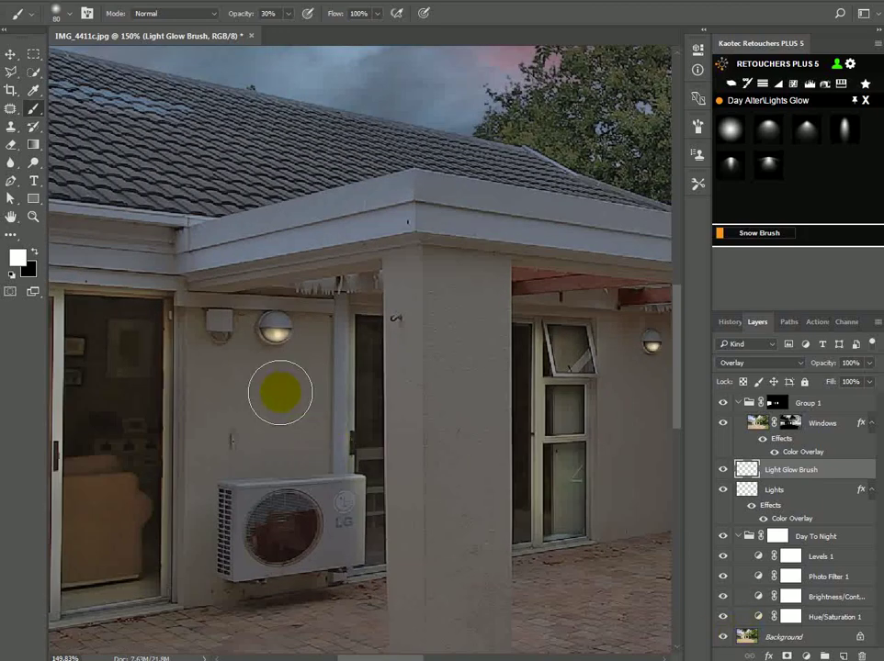
{"action": "key", "text": "]"}
{"action": "key", "text": "]"}
{"action": "left_click", "coordinate": [273, 369]}
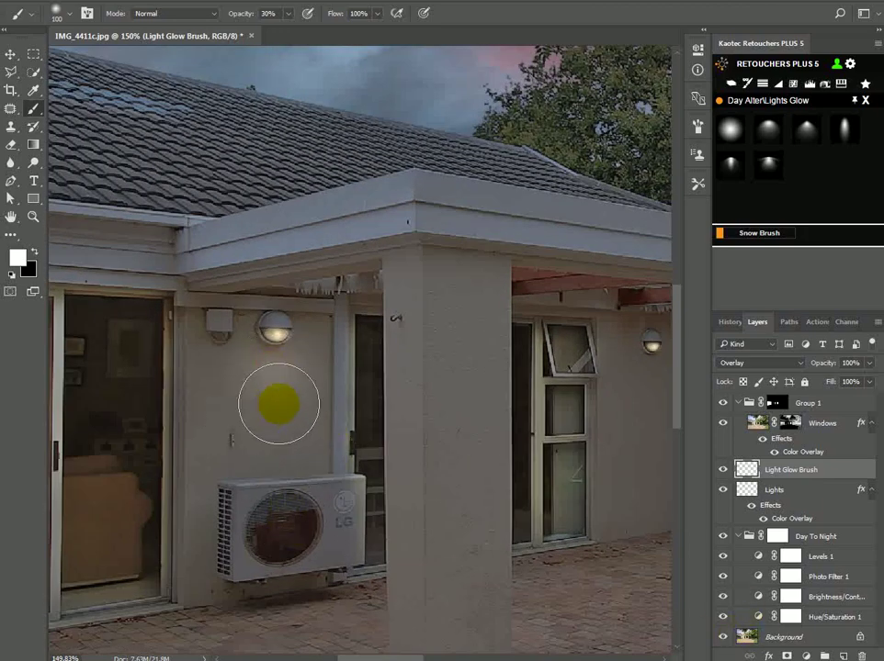
{"action": "key", "text": "bracketright"}
{"action": "key", "text": "bracketright"}
{"action": "key", "text": "bracketright"}
{"action": "key", "text": "bracketright"}
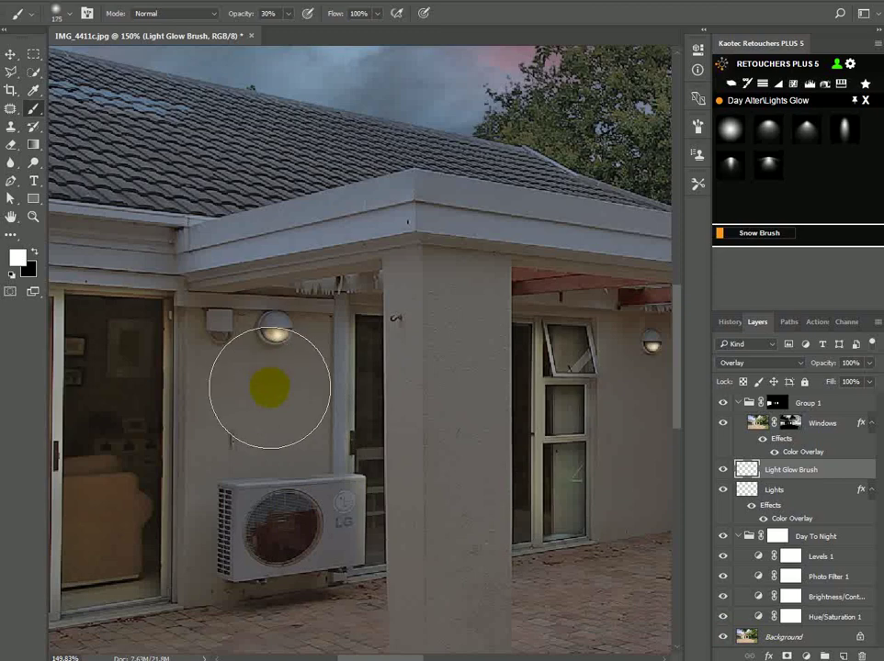
{"action": "scroll", "coordinate": [332, 569], "scroll_direction": "down", "scroll_amount": 5}
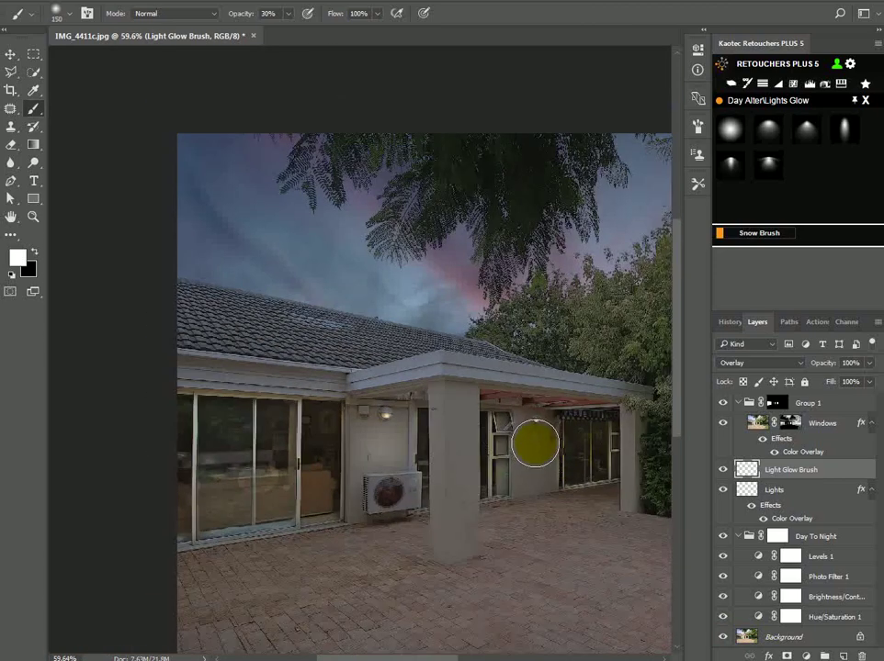
{"action": "scroll", "coordinate": [566, 541], "scroll_direction": "down", "scroll_amount": 2}
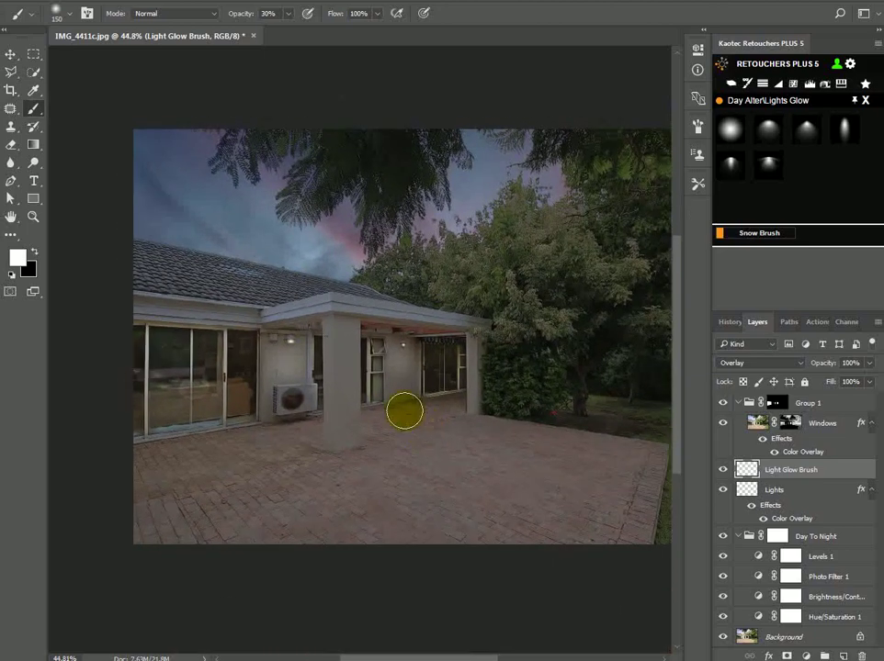
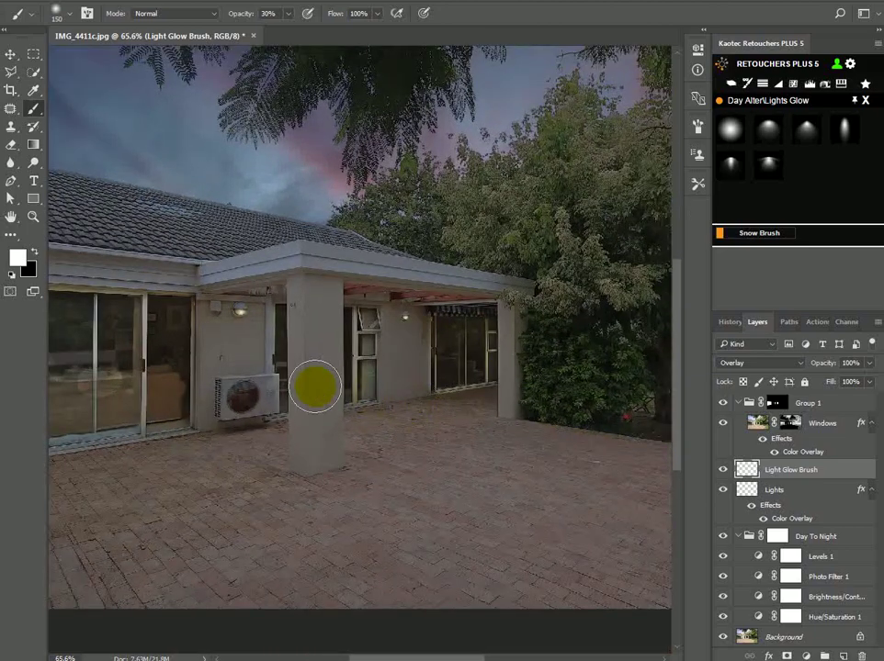
Try the Lights Glow 1 shape on the wall above the air conditioner, scale it to 47.73%, and delete it
{"action": "scroll", "coordinate": [316, 384], "scroll_direction": "up", "scroll_amount": 3}
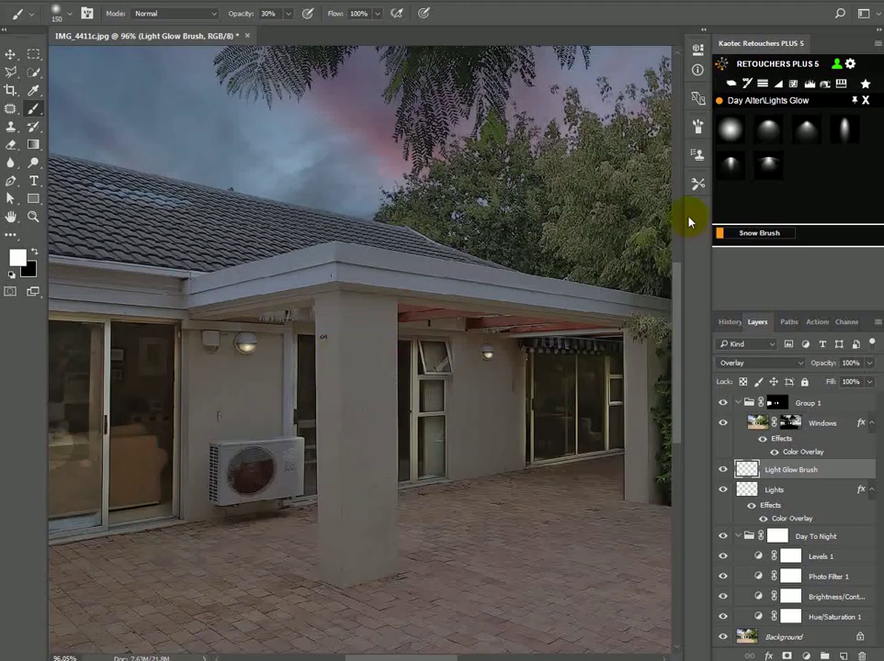
{"action": "left_click", "coordinate": [732, 134]}
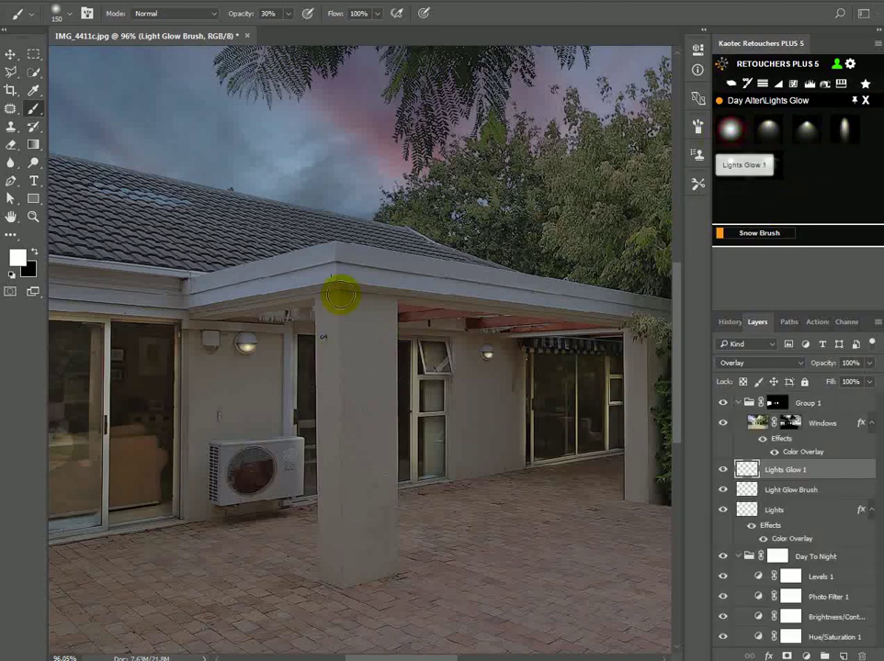
{"action": "left_click_drag", "start_coordinate": [575, 274], "coordinate": [262, 363]}
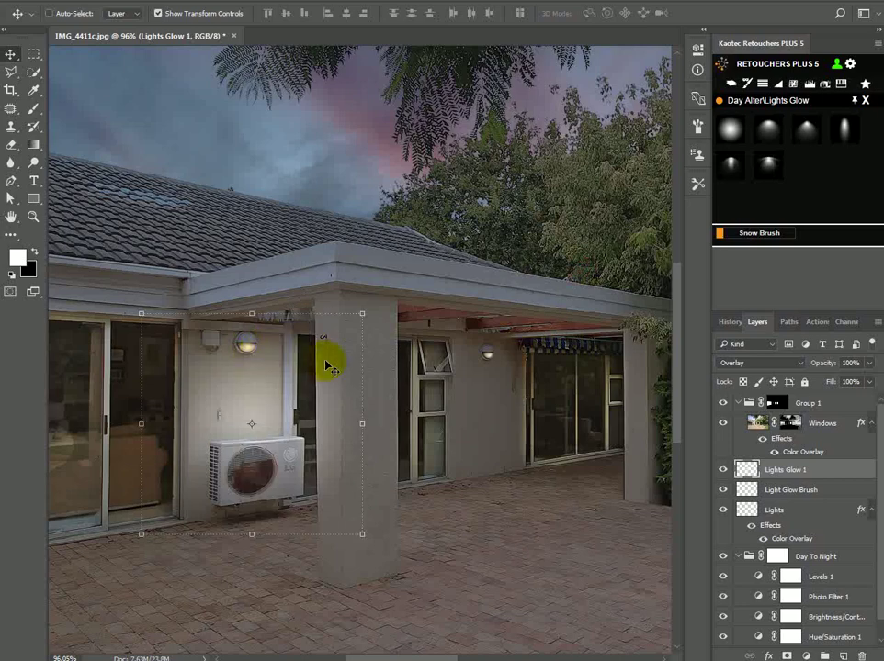
{"action": "left_click_drag", "start_coordinate": [364, 314], "coordinate": [270, 357]}
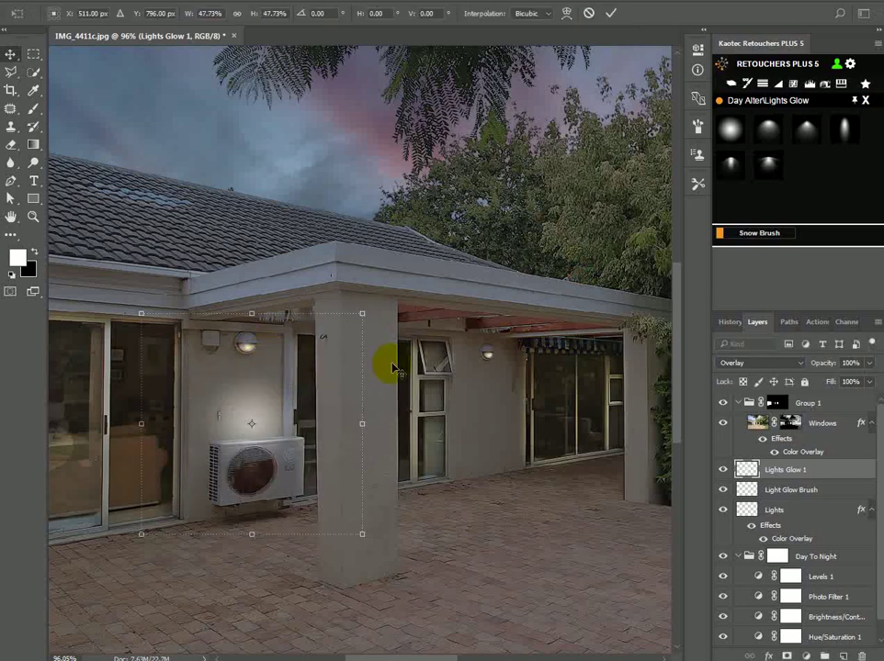
{"action": "key", "text": "Return"}
{"action": "key", "text": "Delete"}
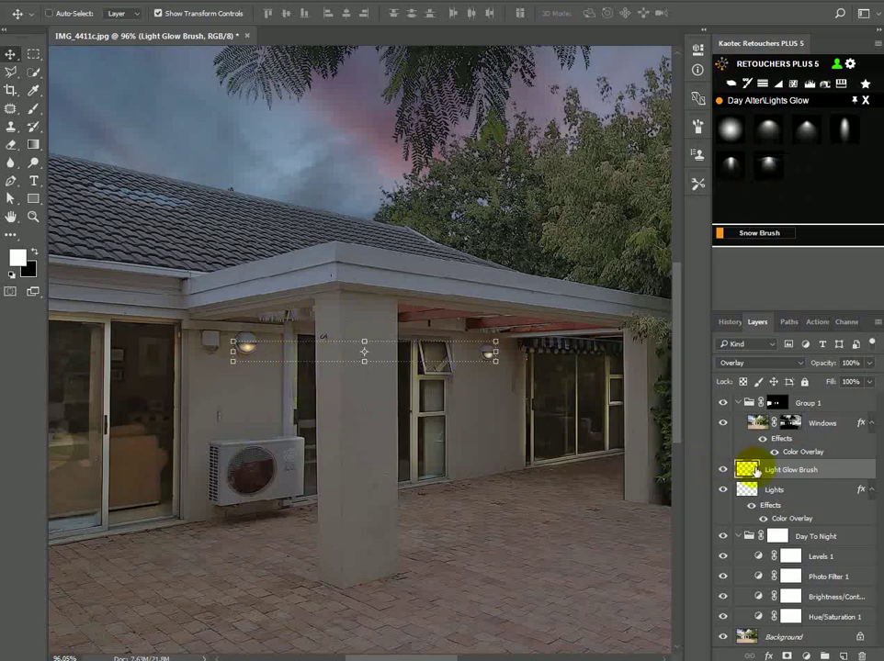
Add the Lights Glow 2 shape beneath the lamp above the air conditioner, scaled to 94.60% width and 84.59% height
{"action": "left_click", "coordinate": [770, 130]}
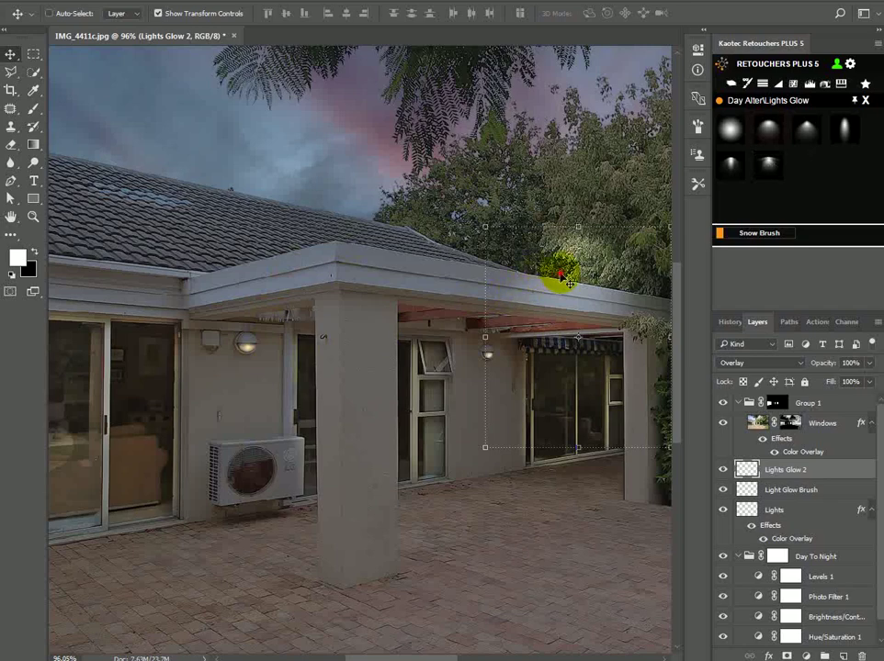
{"action": "left_click_drag", "start_coordinate": [556, 273], "coordinate": [232, 390]}
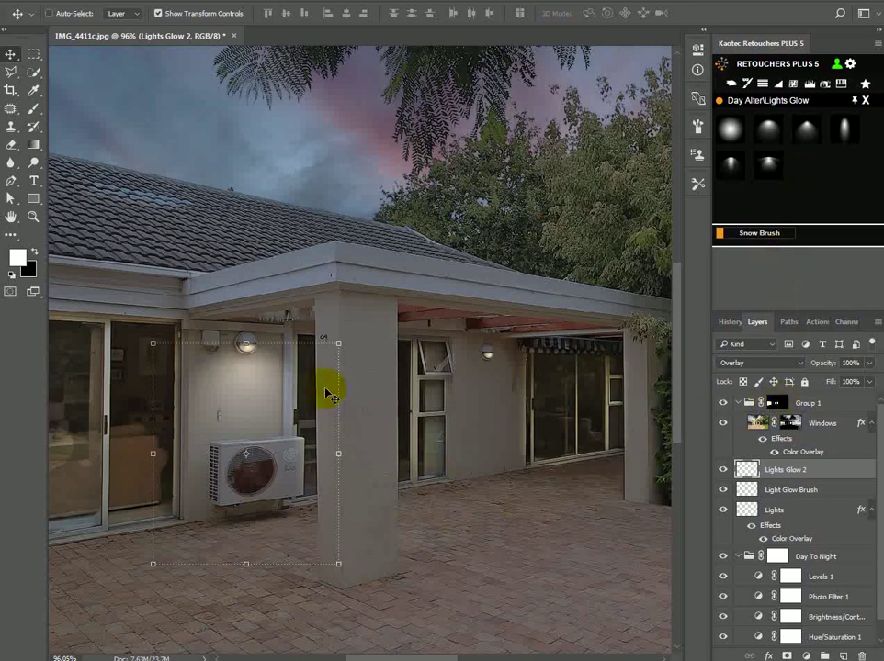
{"action": "mouse_move", "coordinate": [339, 454]}
{"action": "left_mouse_down"}
{"action": "mouse_move", "coordinate": [308, 455]}
{"action": "mouse_move", "coordinate": [336, 453]}
{"action": "left_mouse_up"}
{"action": "left_click_drag", "start_coordinate": [248, 568], "coordinate": [248, 533]}
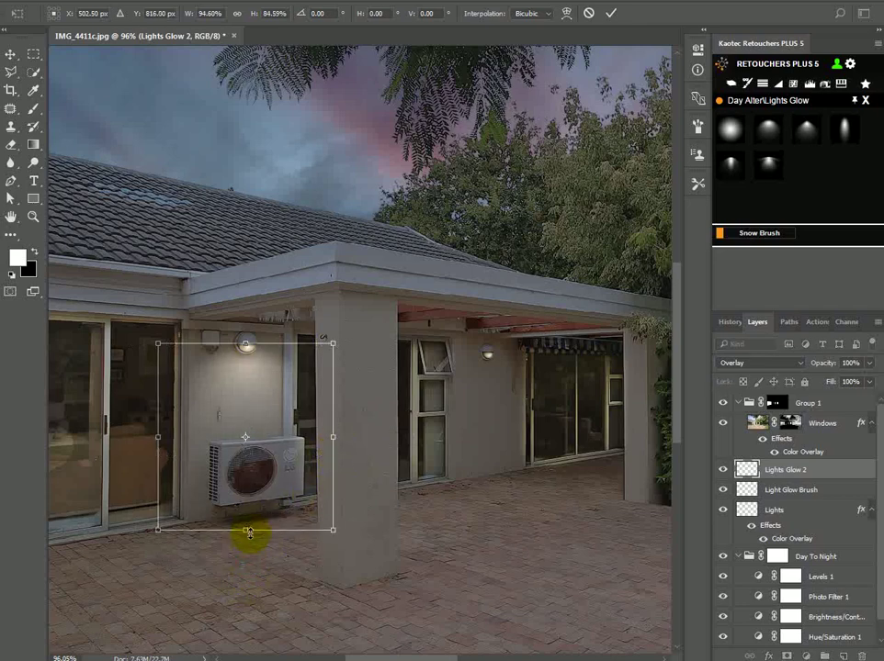
{"action": "key", "text": "Return"}
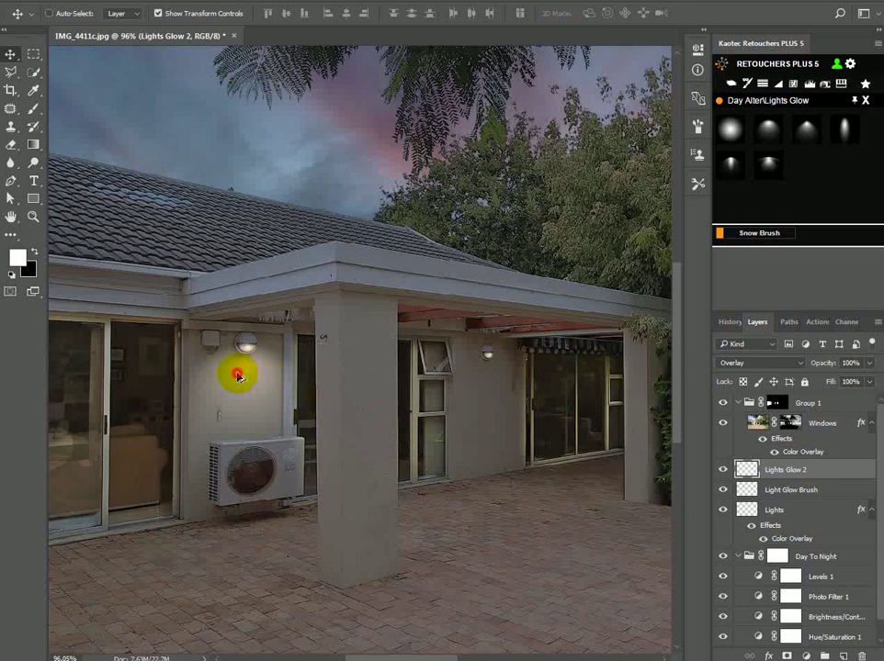
Duplicate the Lights Glow 2 shape beneath the lamp beside the awning, scaled to 59.70% width and 46.07% height
{"action": "left_click_drag", "start_coordinate": [237, 377], "coordinate": [492, 395]}
{"action": "key", "text": "ctrl+t"}
{"action": "scroll", "coordinate": [589, 414], "scroll_direction": "up", "scroll_amount": 2}
{"action": "left_click_drag", "start_coordinate": [571, 596], "coordinate": [519, 539]}
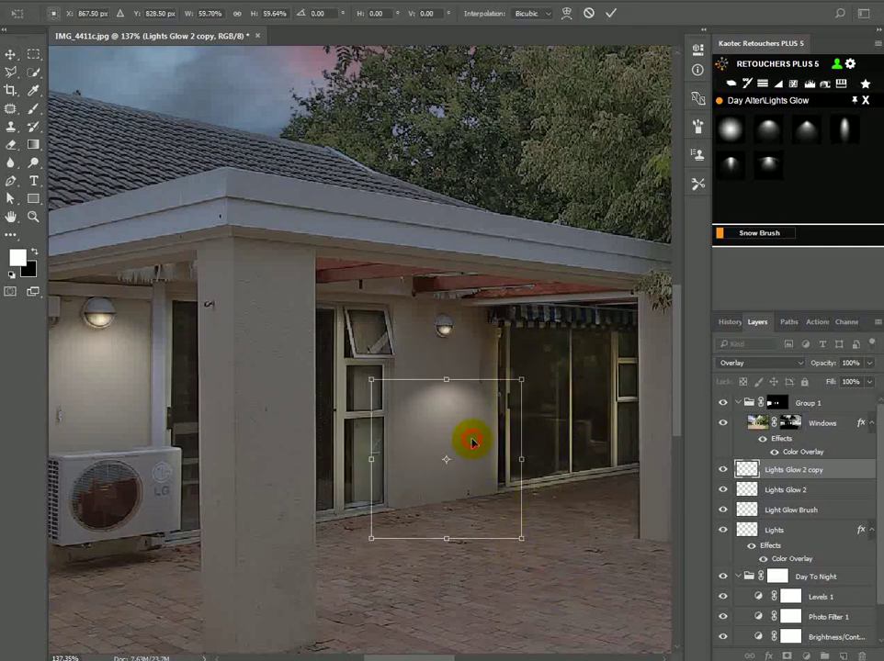
{"action": "left_click_drag", "start_coordinate": [471, 441], "coordinate": [471, 387]}
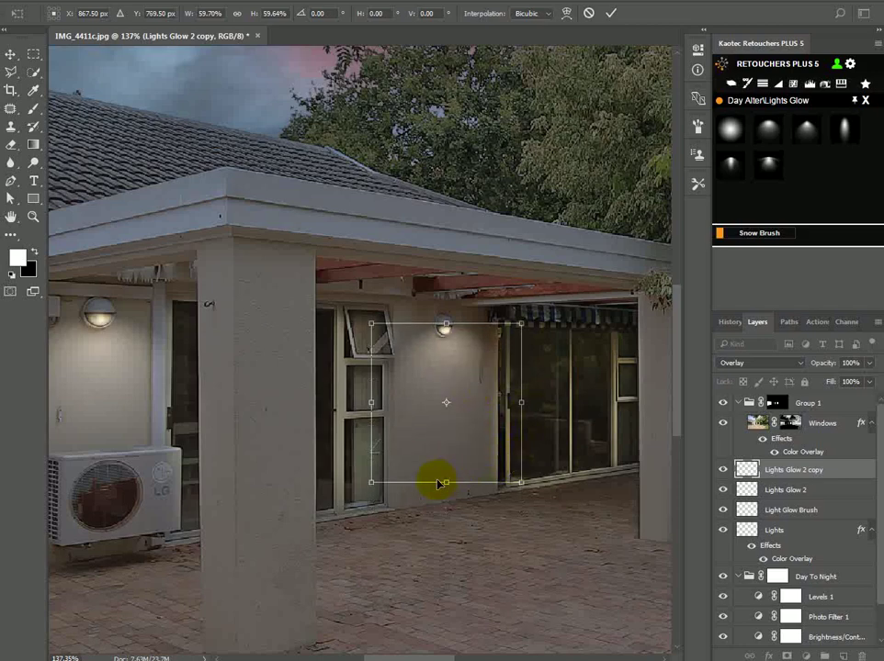
{"action": "left_click_drag", "start_coordinate": [445, 481], "coordinate": [445, 447]}
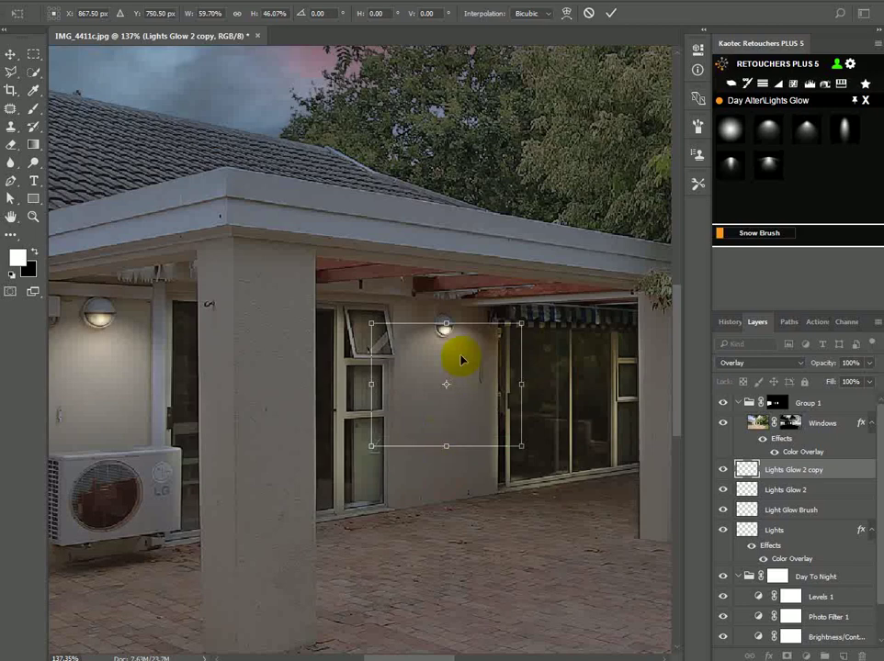
{"action": "left_click_drag", "start_coordinate": [465, 359], "coordinate": [462, 360]}
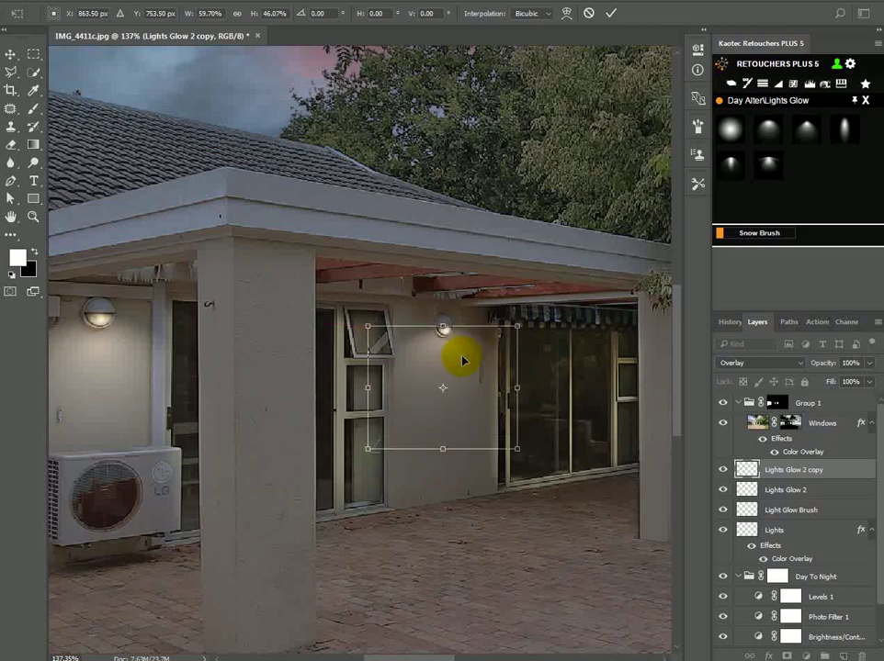
{"action": "key", "text": "Return"}
{"action": "scroll", "coordinate": [430, 527], "scroll_direction": "down", "scroll_amount": 3}
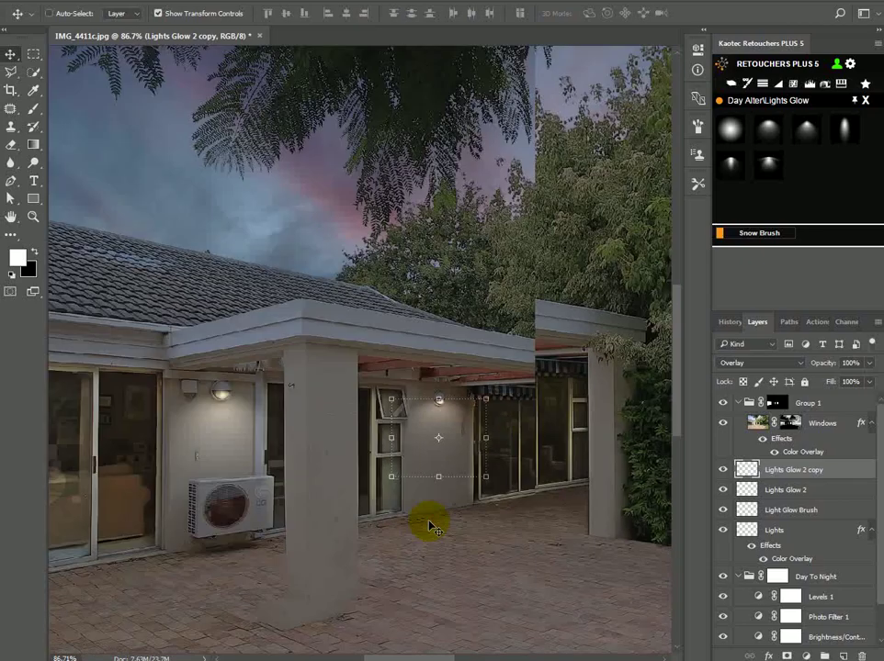
Try the Lights Glow 4 shape below the lamp beside the awning and above the air conditioner, and delete it
{"action": "scroll", "coordinate": [405, 622], "scroll_direction": "down", "scroll_amount": 1}
{"action": "left_click_drag", "start_coordinate": [407, 557], "coordinate": [474, 425]}
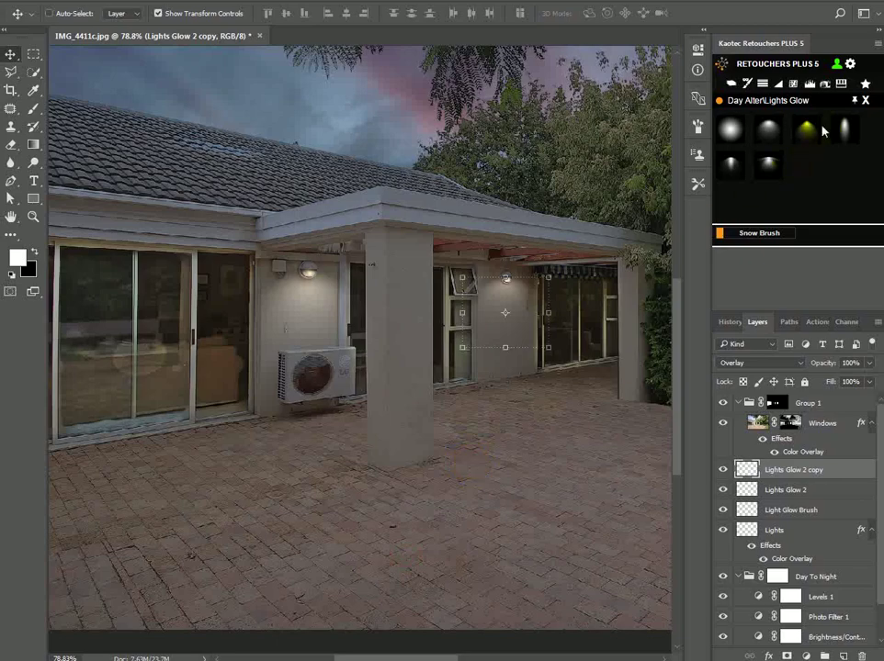
{"action": "left_click", "coordinate": [850, 134]}
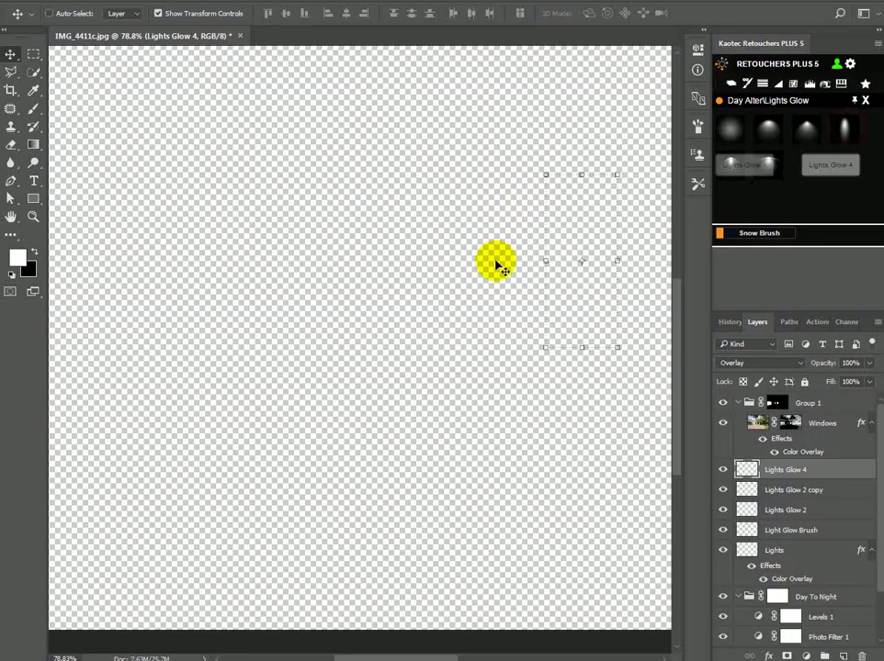
{"action": "left_click_drag", "start_coordinate": [589, 204], "coordinate": [536, 354]}
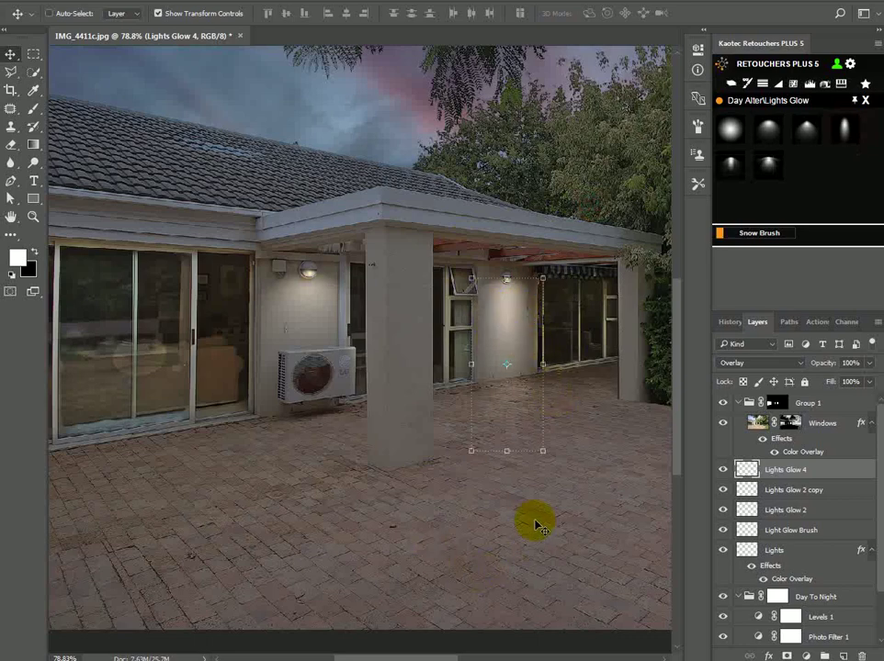
{"action": "left_click_drag", "start_coordinate": [620, 515], "coordinate": [626, 518]}
{"action": "left_click_drag", "start_coordinate": [525, 400], "coordinate": [321, 395]}
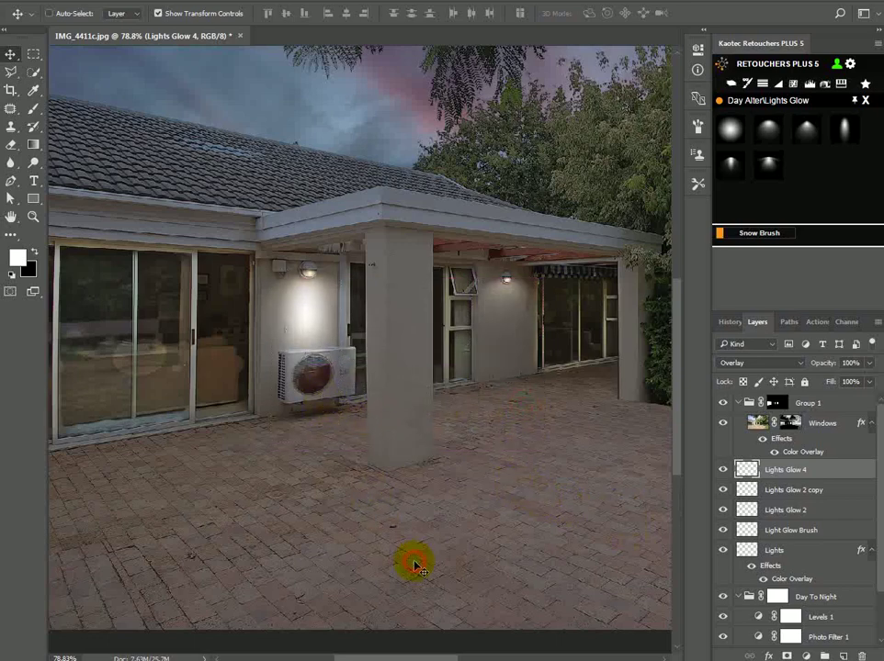
{"action": "key", "text": "Delete"}
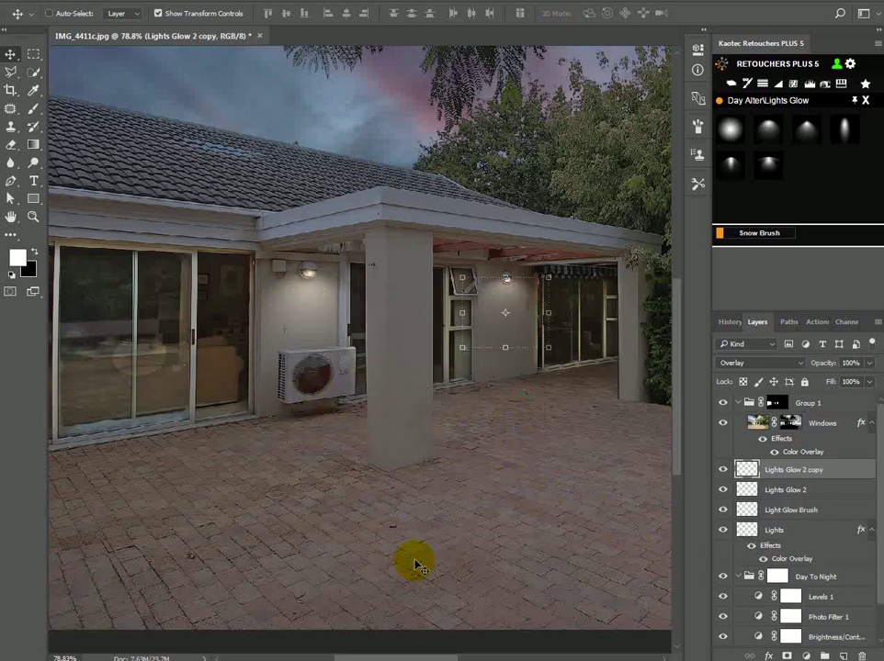
Stretch the Lights Glow 2 copy beside the awning downward to the base of the wall
{"action": "left_click_drag", "start_coordinate": [505, 346], "coordinate": [503, 373]}
{"action": "key", "text": "Return"}
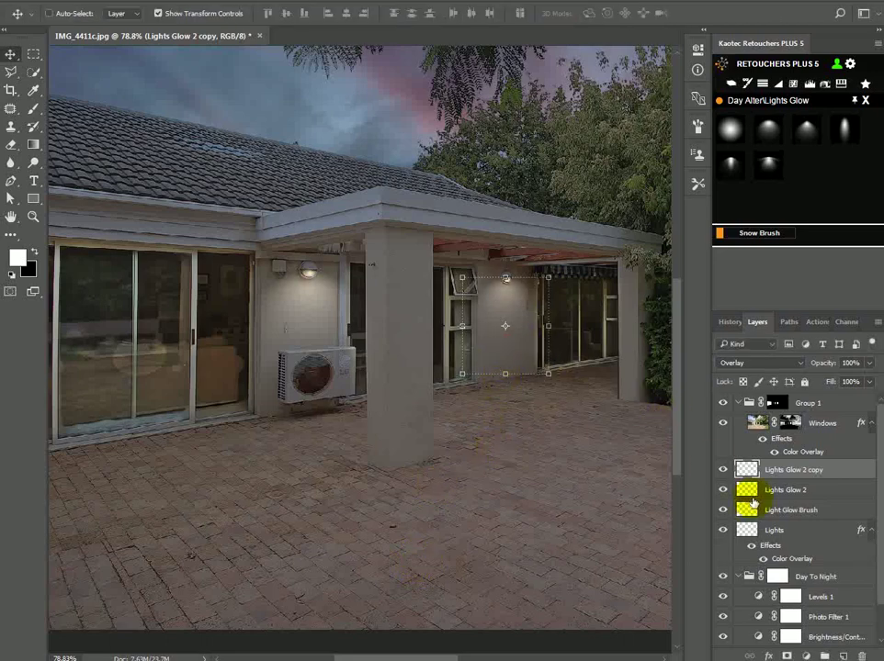
{"action": "scroll", "coordinate": [574, 427], "scroll_direction": "down", "scroll_amount": 2}
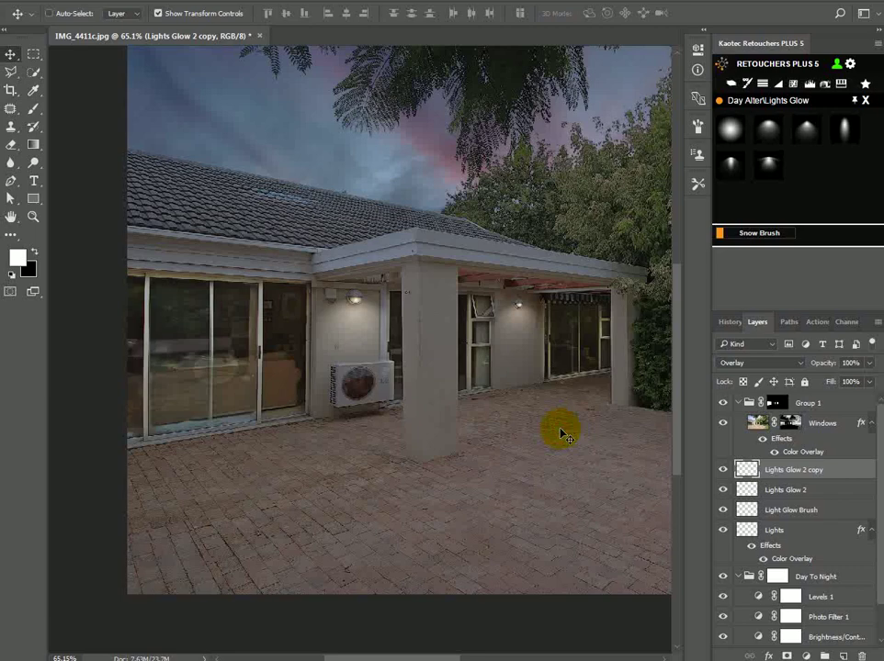
Duplicate the Lights Glow 2 copy layer in place and lower the duplicate's opacity to 41%
{"action": "key", "text": "ctrl"}
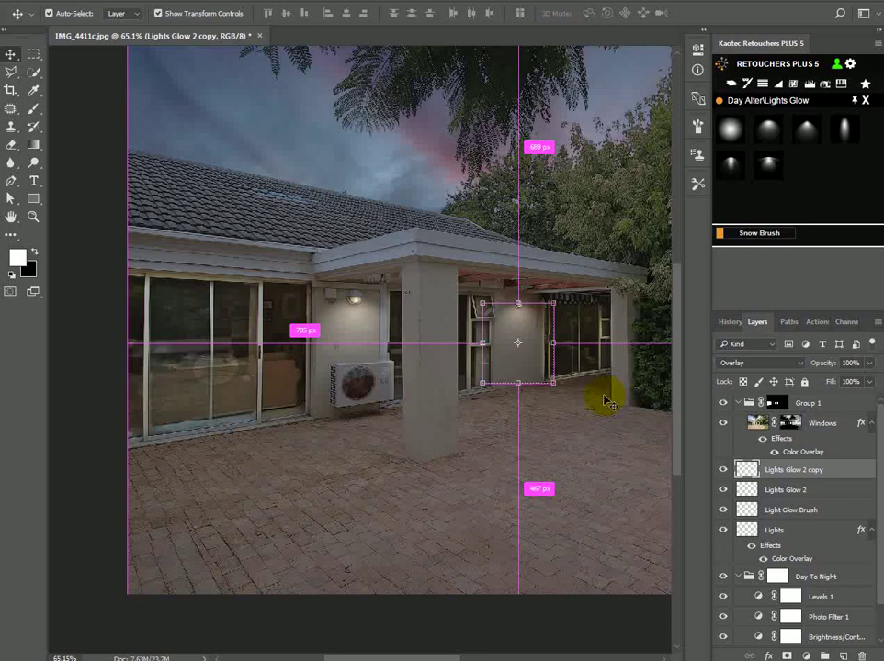
{"action": "key", "text": "ctrl+j"}
{"action": "left_click_drag", "start_coordinate": [606, 397], "coordinate": [629, 425]}
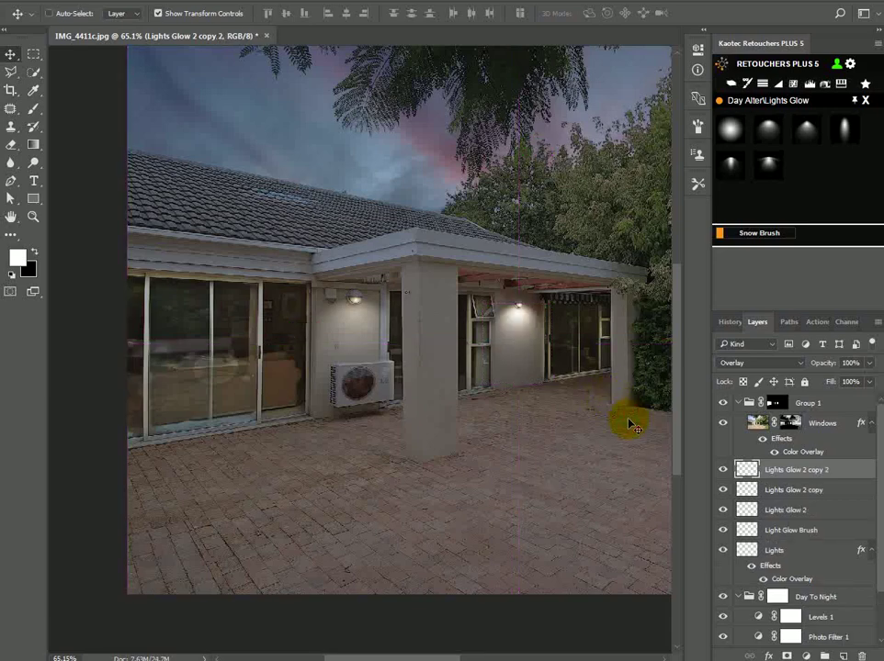
{"action": "left_click_drag", "start_coordinate": [814, 366], "coordinate": [782, 367]}
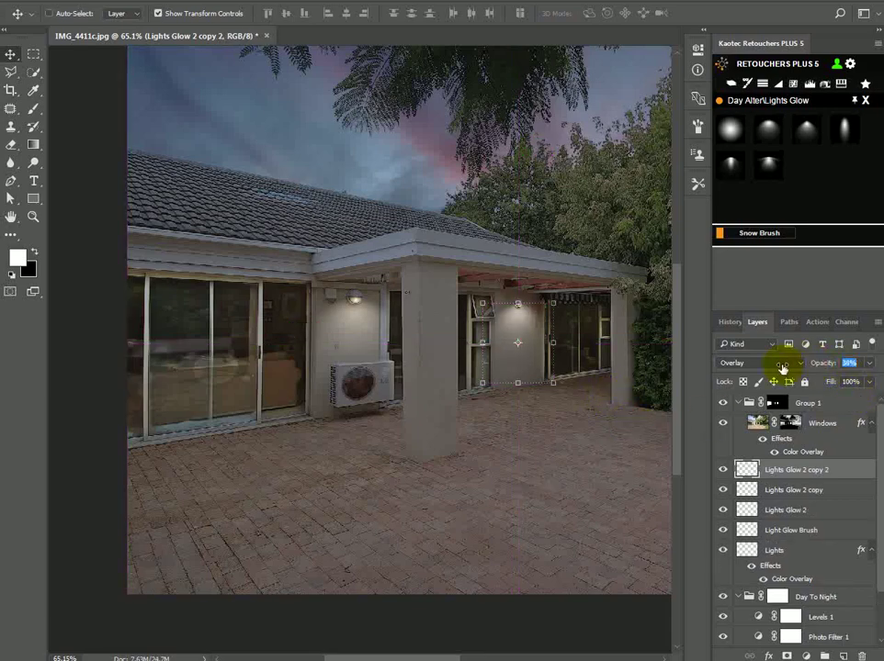
{"action": "left_click", "coordinate": [745, 472]}
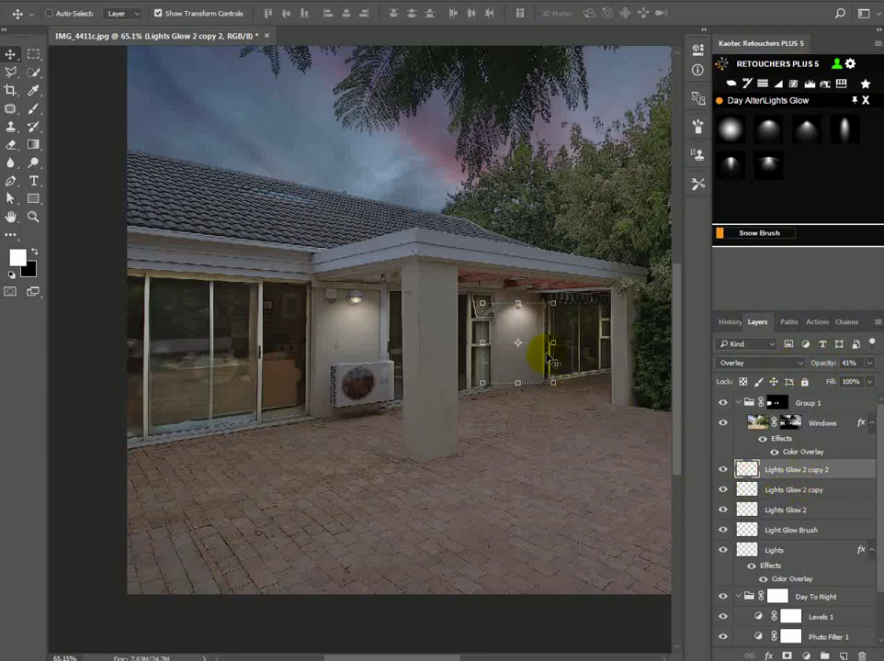
Add a Lights Glow 1 shape directly above the Day To Night group, beneath the Lights layer
{"action": "key", "text": "ctrl+0"}
{"action": "left_click", "coordinate": [776, 598]}
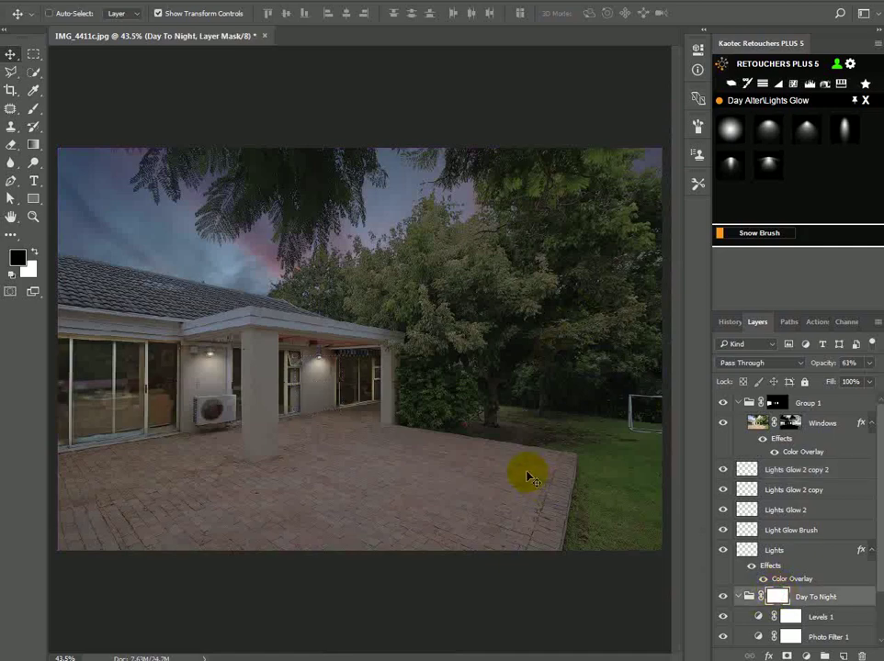
{"action": "key", "text": "z"}
{"action": "left_click_drag", "start_coordinate": [361, 305], "coordinate": [152, 512]}
{"action": "left_click_drag", "start_coordinate": [410, 576], "coordinate": [441, 570]}
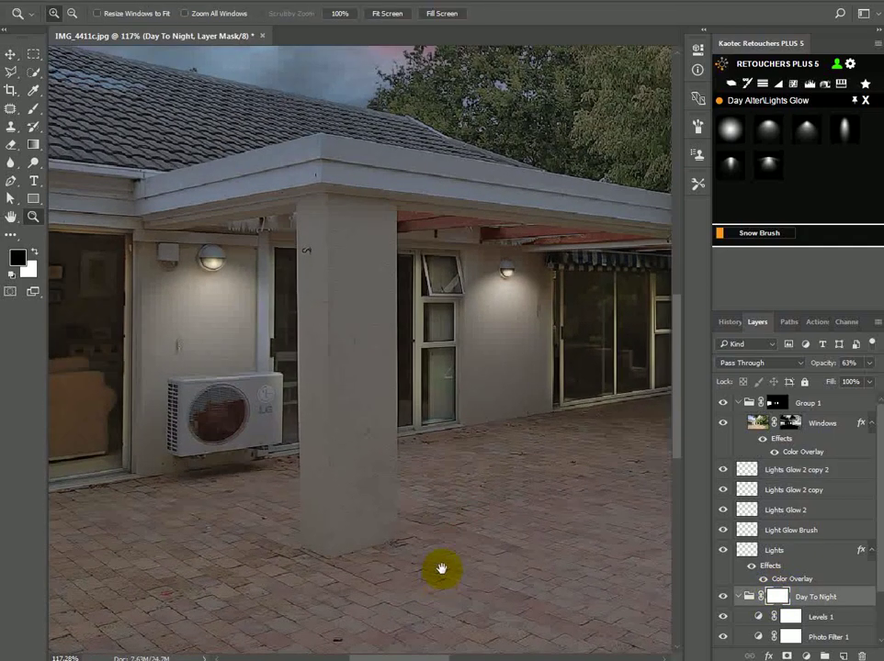
{"action": "left_click", "coordinate": [734, 131]}
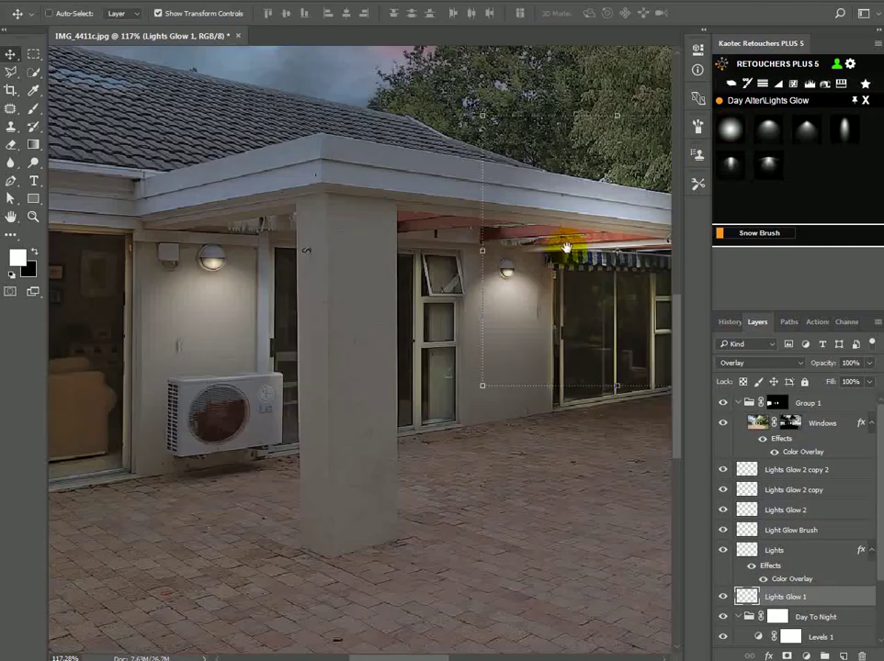
{"action": "left_click_drag", "start_coordinate": [566, 247], "coordinate": [456, 273]}
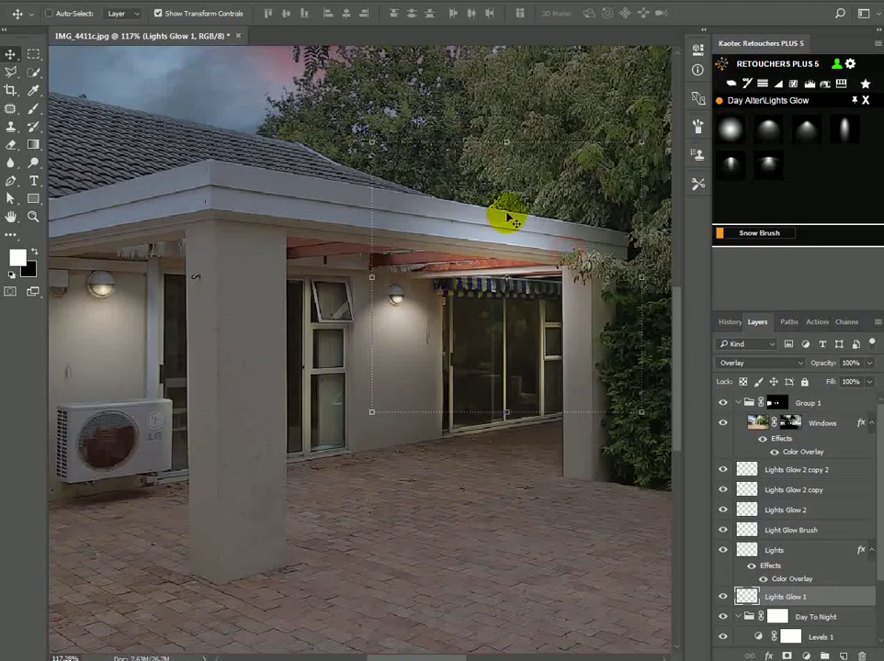
Flatten the Lights Glow 1 shape vertically and place it on the paving below the lamp beside the awning
{"action": "left_click_drag", "start_coordinate": [507, 217], "coordinate": [473, 426]}
{"action": "left_click_drag", "start_coordinate": [453, 647], "coordinate": [459, 434]}
{"action": "left_click_drag", "start_coordinate": [517, 387], "coordinate": [509, 455]}
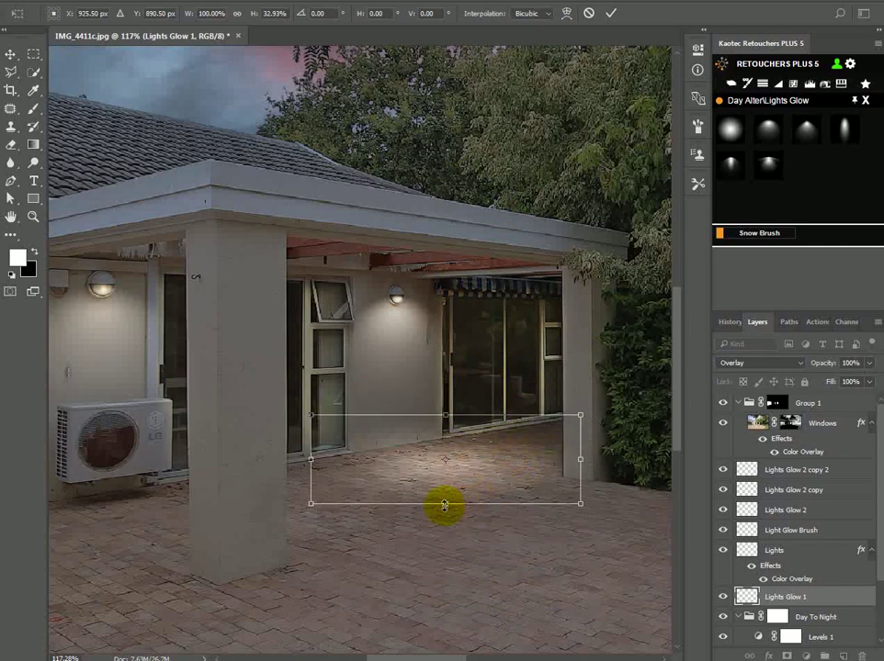
{"action": "left_click_drag", "start_coordinate": [444, 504], "coordinate": [445, 491]}
{"action": "left_click_drag", "start_coordinate": [509, 468], "coordinate": [478, 467]}
{"action": "key", "text": "Return"}
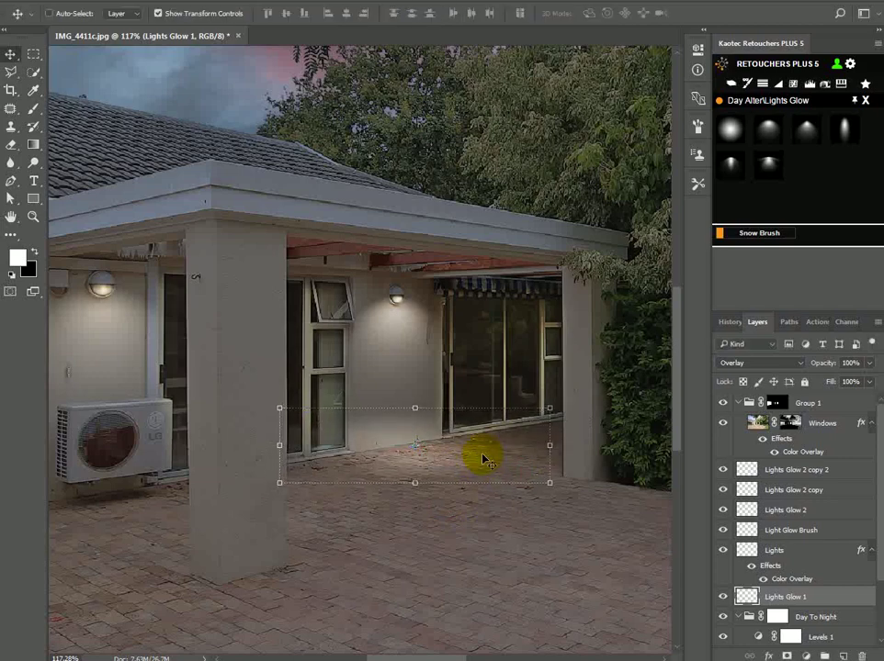
Mask the Lights Glow 1 layer and paint black with a size 90, 30% opacity brush over the glow along the wall base
{"action": "left_click", "coordinate": [33, 109]}
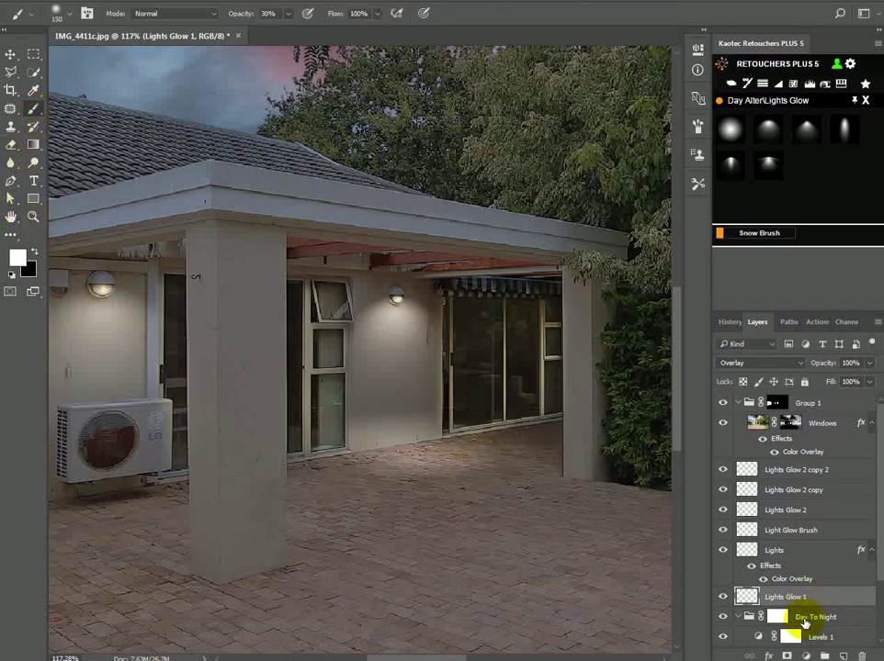
{"action": "left_click", "coordinate": [787, 656]}
{"action": "key", "text": "x"}
{"action": "key", "text": "bracketleft"}
{"action": "key", "text": "bracketleft"}
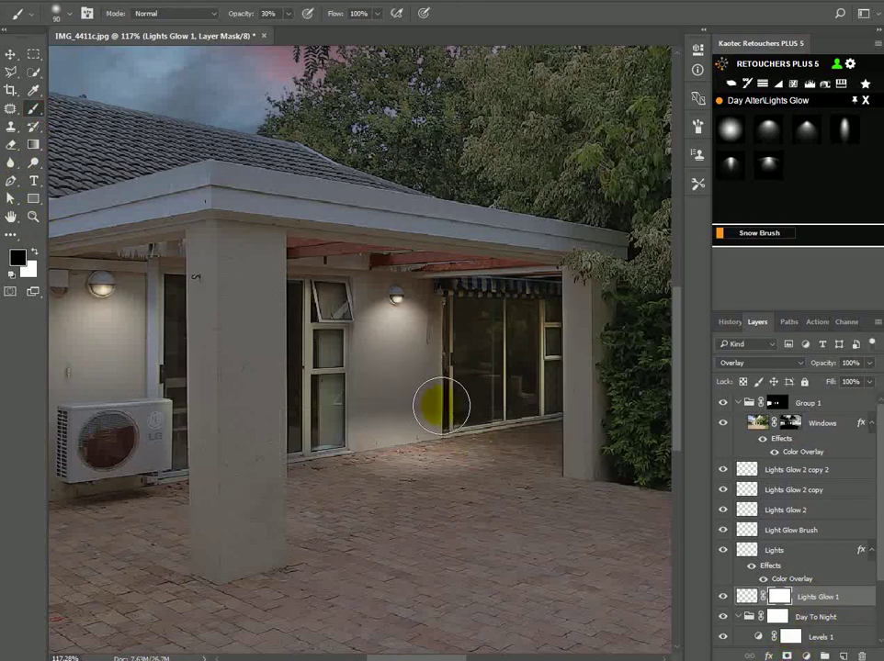
{"action": "mouse_move", "coordinate": [349, 420]}
{"action": "left_mouse_down"}
{"action": "mouse_move", "coordinate": [417, 403]}
{"action": "mouse_move", "coordinate": [316, 423]}
{"action": "mouse_move", "coordinate": [444, 401]}
{"action": "mouse_move", "coordinate": [350, 425]}
{"action": "mouse_move", "coordinate": [440, 402]}
{"action": "mouse_move", "coordinate": [372, 428]}
{"action": "left_mouse_up"}
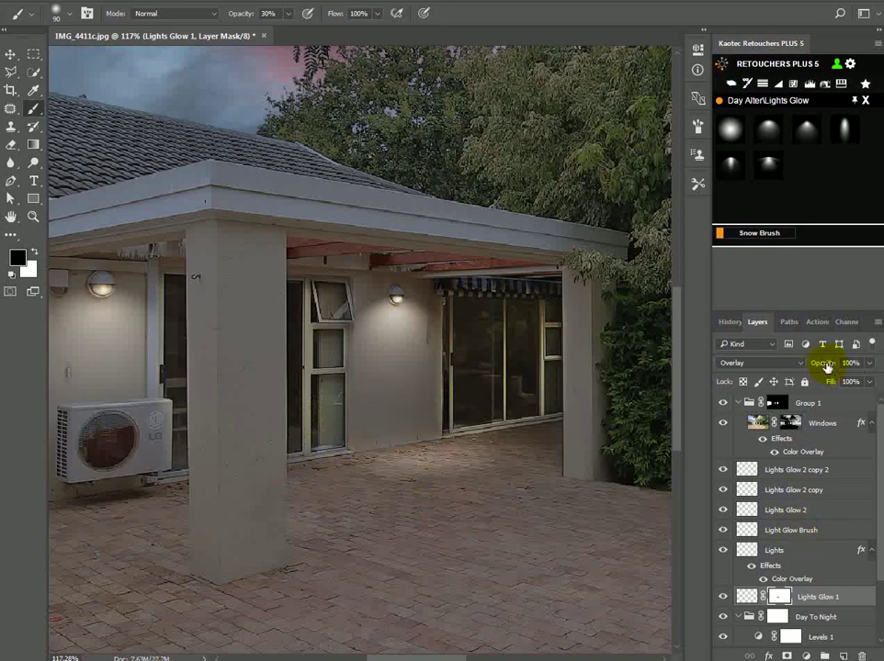
Shift the Lights Glow 1 paving glow slightly toward the pillar, in line with the lamp beside the awning, and lower its opacity to 53%
{"action": "scroll", "coordinate": [499, 491], "scroll_direction": "down", "scroll_amount": 4}
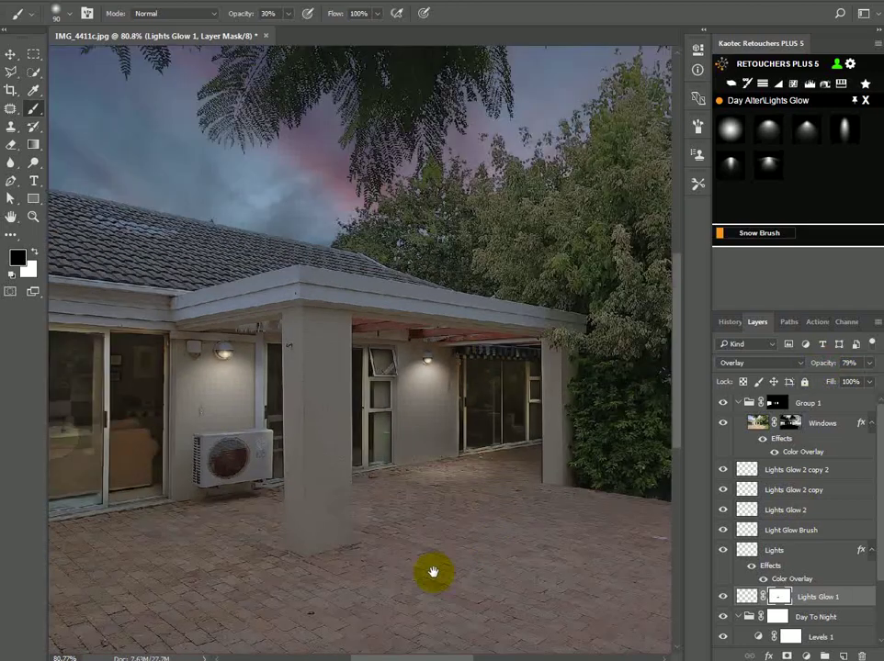
{"action": "left_click_drag", "start_coordinate": [432, 572], "coordinate": [521, 519]}
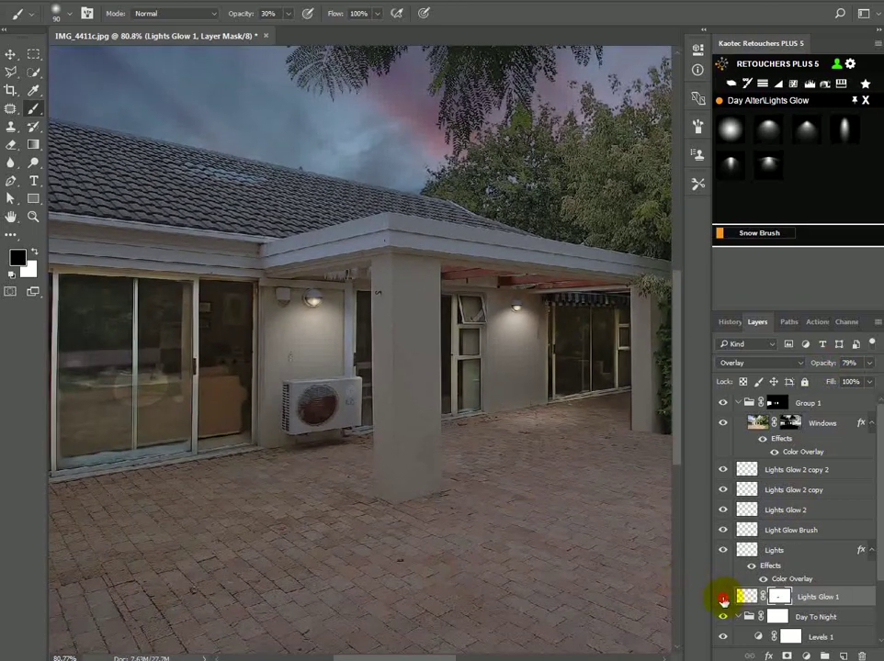
{"action": "left_click", "coordinate": [10, 55]}
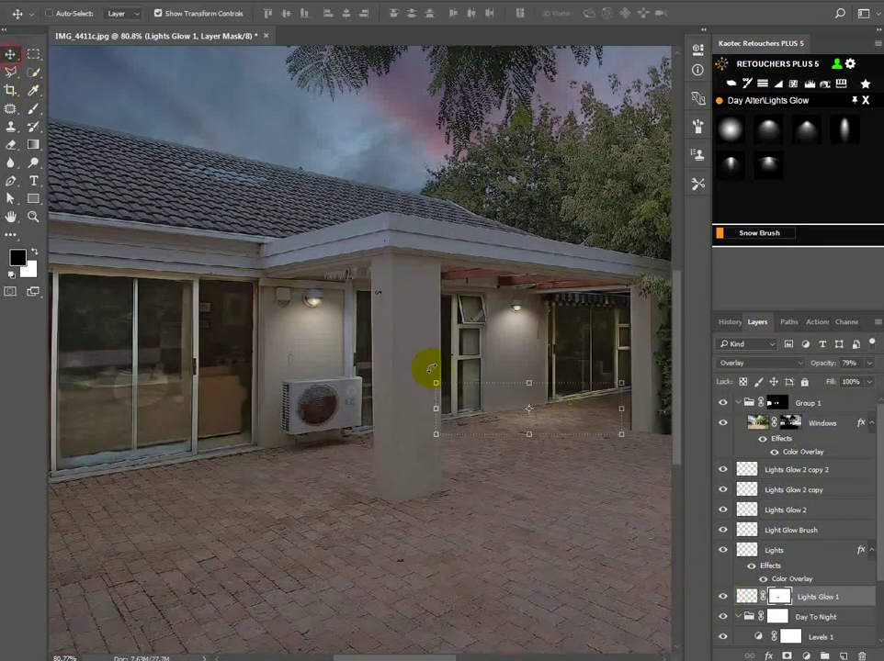
{"action": "mouse_move", "coordinate": [574, 422]}
{"action": "left_mouse_down"}
{"action": "mouse_move", "coordinate": [573, 415]}
{"action": "mouse_move", "coordinate": [560, 418]}
{"action": "left_mouse_up"}
{"action": "left_click", "coordinate": [33, 109]}
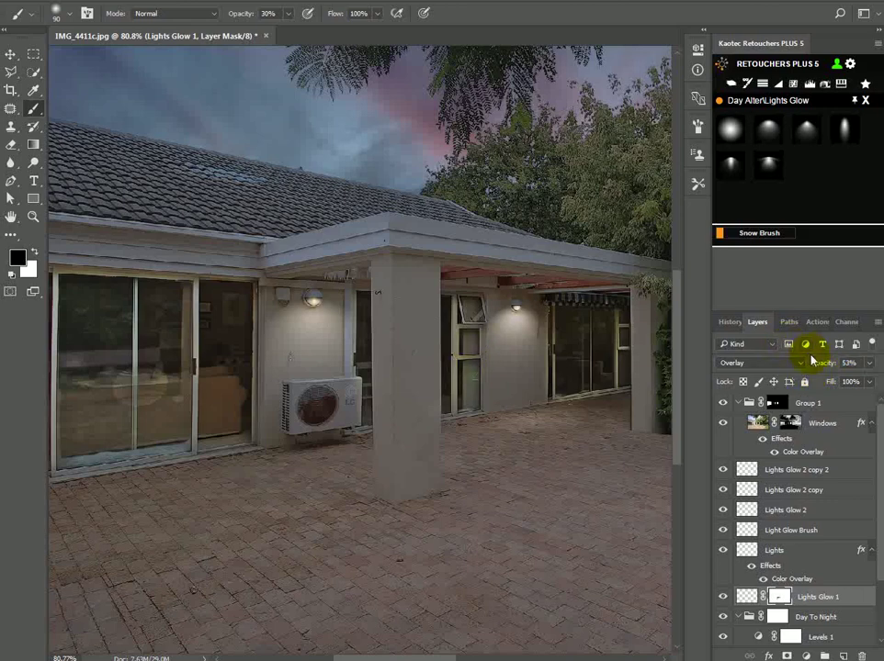
Duplicate the Lights Glow 1 layer onto the paving beneath the air conditioner and set the copy's opacity to 52%
{"action": "left_click", "coordinate": [11, 54]}
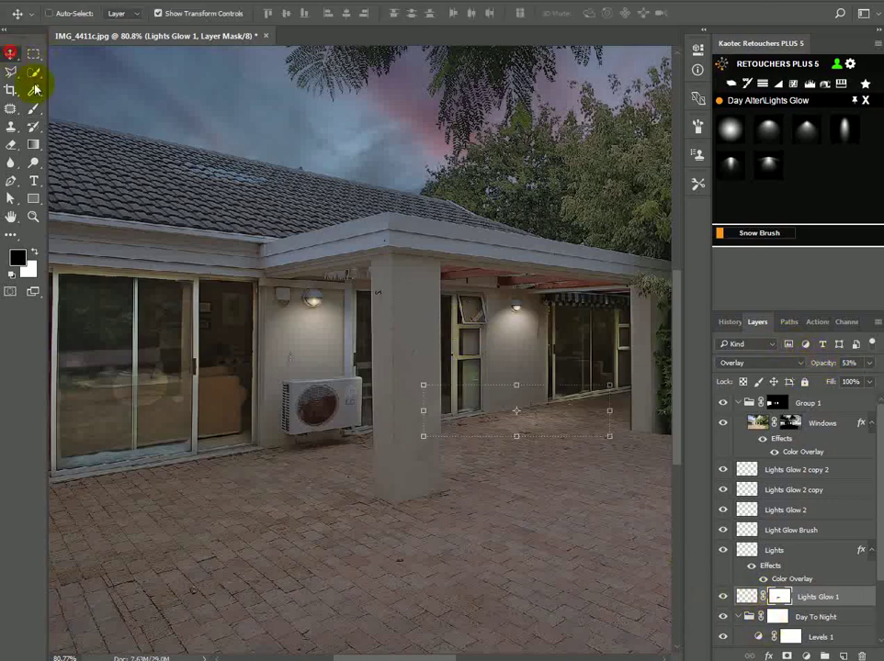
{"action": "mouse_move", "coordinate": [565, 423]}
{"action": "left_mouse_down"}
{"action": "mouse_move", "coordinate": [332, 473]}
{"action": "mouse_move", "coordinate": [355, 470]}
{"action": "left_mouse_up"}
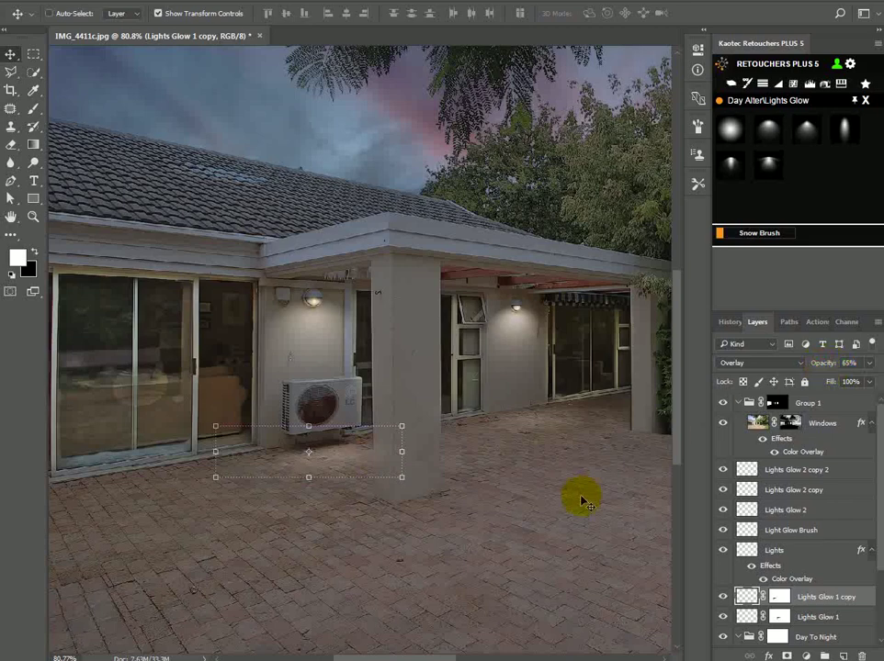
{"action": "scroll", "coordinate": [779, 597], "scroll_direction": "down", "scroll_amount": 3}
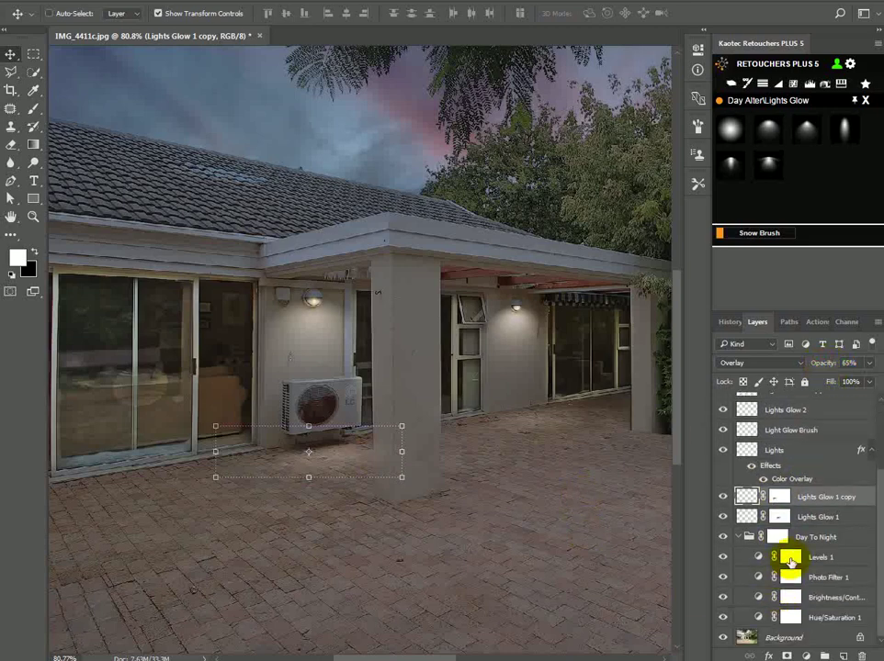
{"action": "left_click", "coordinate": [777, 536]}
{"action": "scroll", "coordinate": [438, 475], "scroll_direction": "down", "scroll_amount": 3}
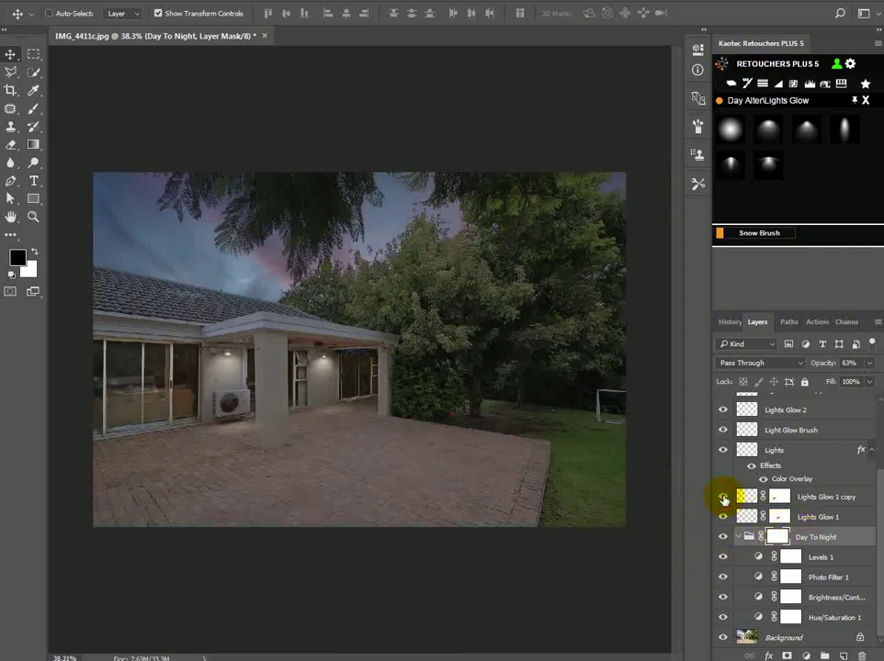
{"action": "left_click", "coordinate": [777, 497]}
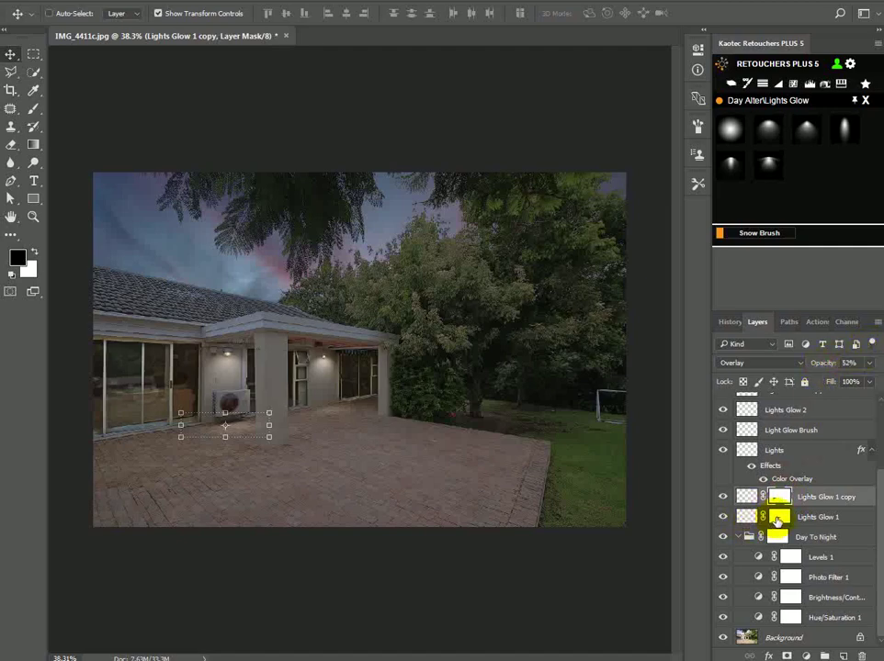
{"action": "left_click", "coordinate": [777, 517]}
{"action": "left_click", "coordinate": [778, 537]}
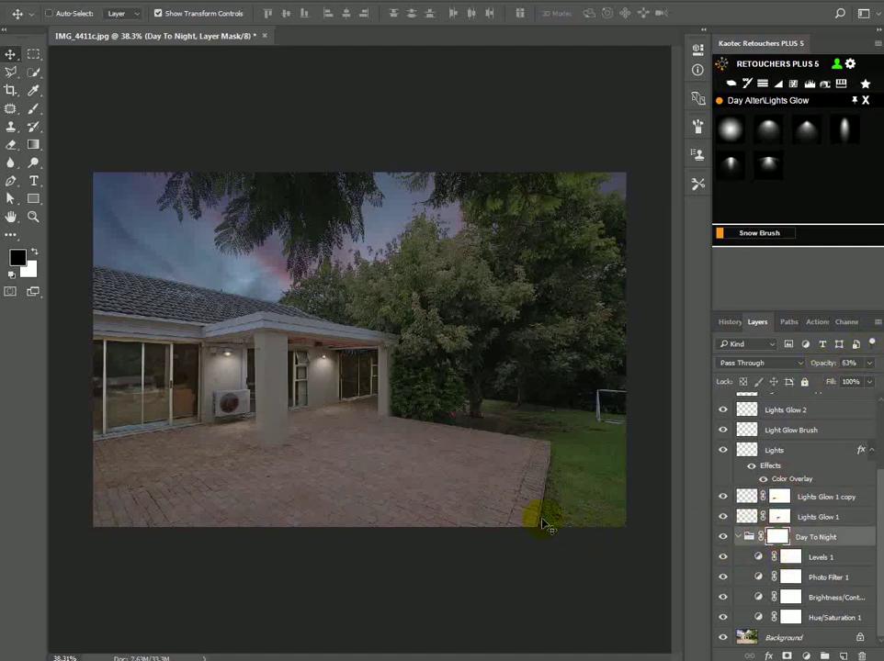
Mask the Lights Glow 1 copy off the pillar and air conditioner using a size 45 black brush at 100% opacity
{"action": "scroll", "coordinate": [294, 441], "scroll_direction": "up", "scroll_amount": 6}
{"action": "left_click_drag", "start_coordinate": [292, 479], "coordinate": [413, 505]}
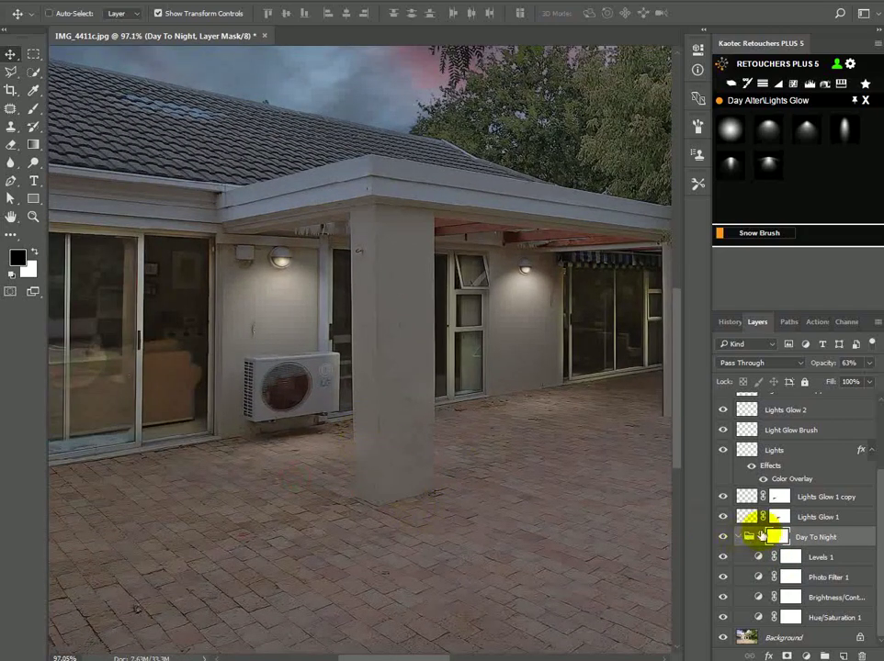
{"action": "left_click", "coordinate": [778, 497]}
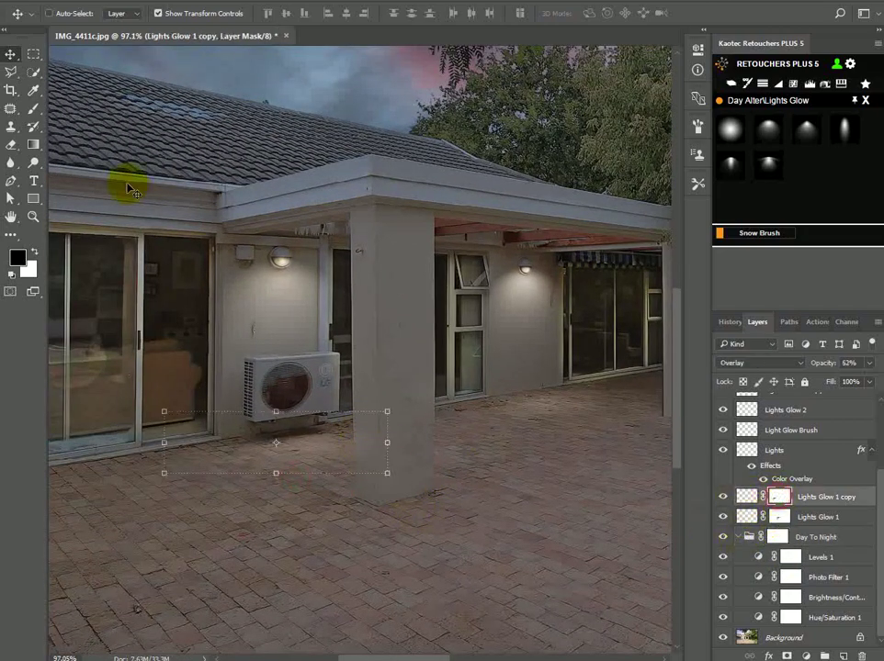
{"action": "left_click", "coordinate": [33, 108]}
{"action": "key", "text": "bracketleft"}
{"action": "key", "text": "bracketleft"}
{"action": "key", "text": "bracketleft"}
{"action": "key", "text": "bracketleft"}
{"action": "key", "text": "bracketleft"}
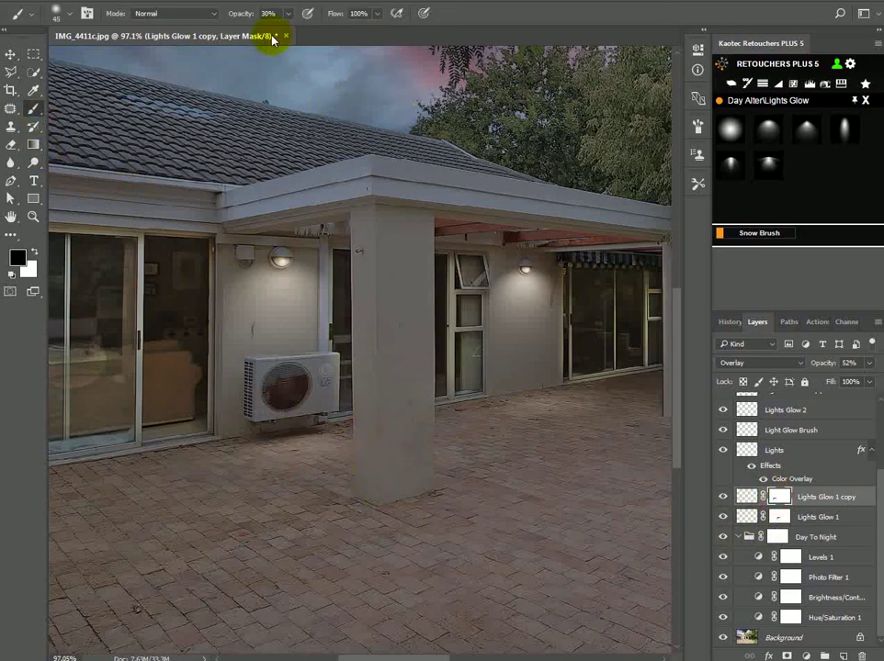
{"action": "left_click_drag", "start_coordinate": [235, 14], "coordinate": [398, 43]}
{"action": "mouse_move", "coordinate": [368, 425]}
{"action": "left_mouse_down"}
{"action": "mouse_move", "coordinate": [367, 479]}
{"action": "mouse_move", "coordinate": [372, 466]}
{"action": "left_mouse_up"}
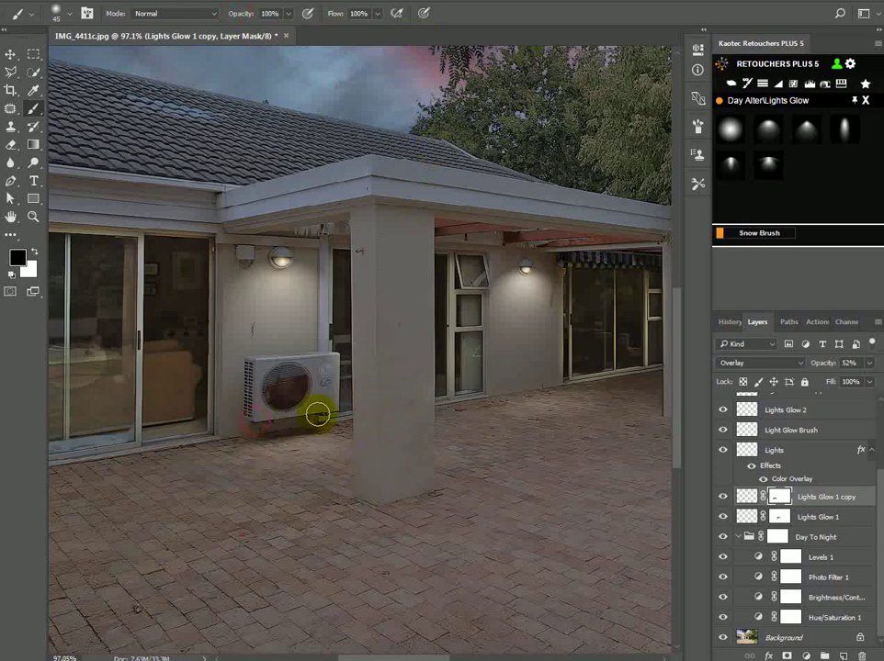
{"action": "left_click_drag", "start_coordinate": [366, 420], "coordinate": [369, 455]}
Flatten the image and, in Camera Raw, set Contrast to +30, Highlights to -20 and Whites to +50
{"action": "scroll", "coordinate": [391, 491], "scroll_direction": "down", "scroll_amount": 10}
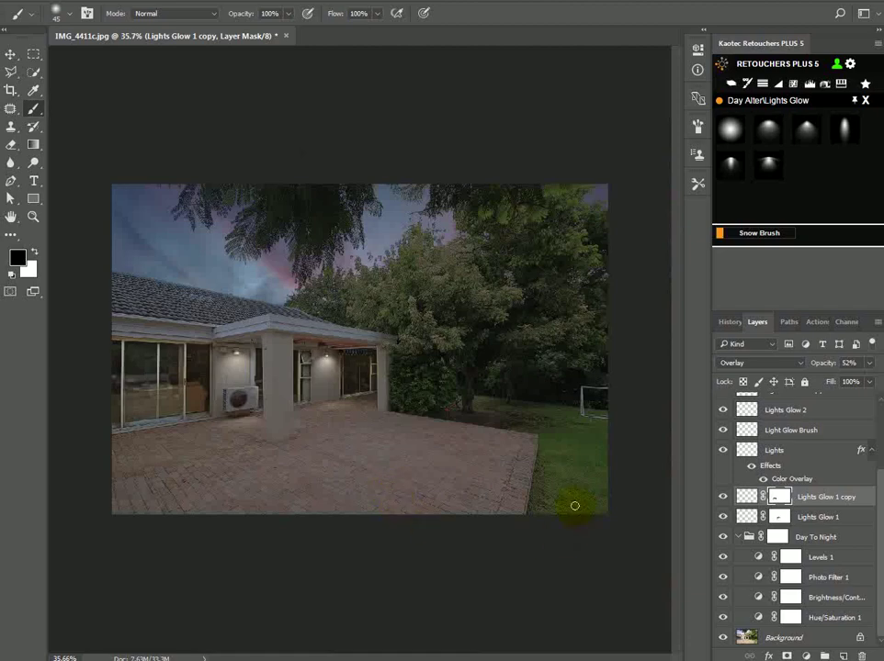
{"action": "left_click", "coordinate": [730, 85]}
{"action": "key", "text": "ctrl+shift+a"}
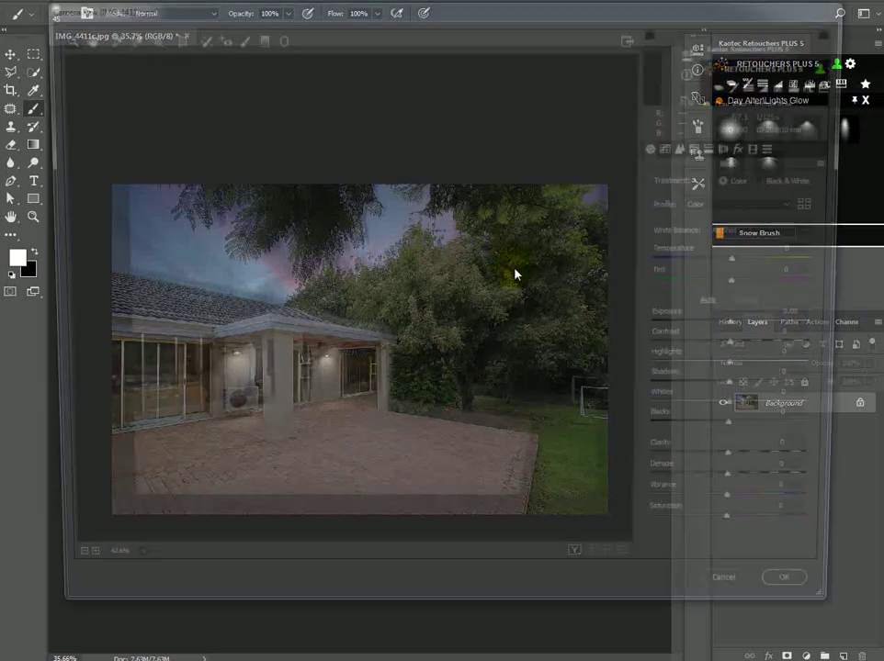
{"action": "left_click_drag", "start_coordinate": [748, 350], "coordinate": [794, 421]}
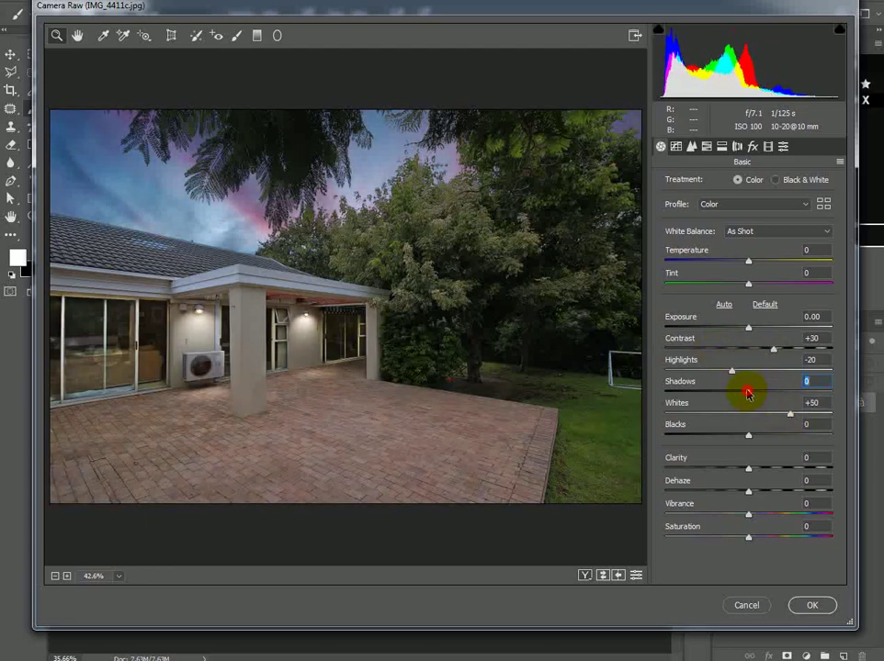
Set Shadows to +6, Dehaze to +20 and Clarity to +18, and apply the Camera Raw adjustments
{"action": "mouse_move", "coordinate": [748, 393]}
{"action": "left_mouse_down"}
{"action": "mouse_move", "coordinate": [795, 393]}
{"action": "mouse_move", "coordinate": [752, 397]}
{"action": "left_mouse_up"}
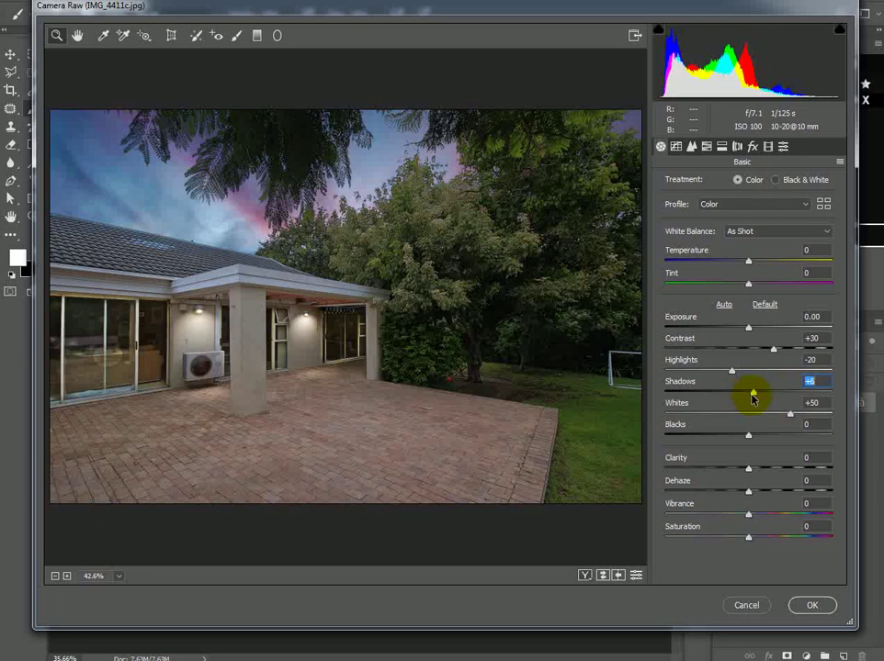
{"action": "left_click_drag", "start_coordinate": [749, 493], "coordinate": [760, 462]}
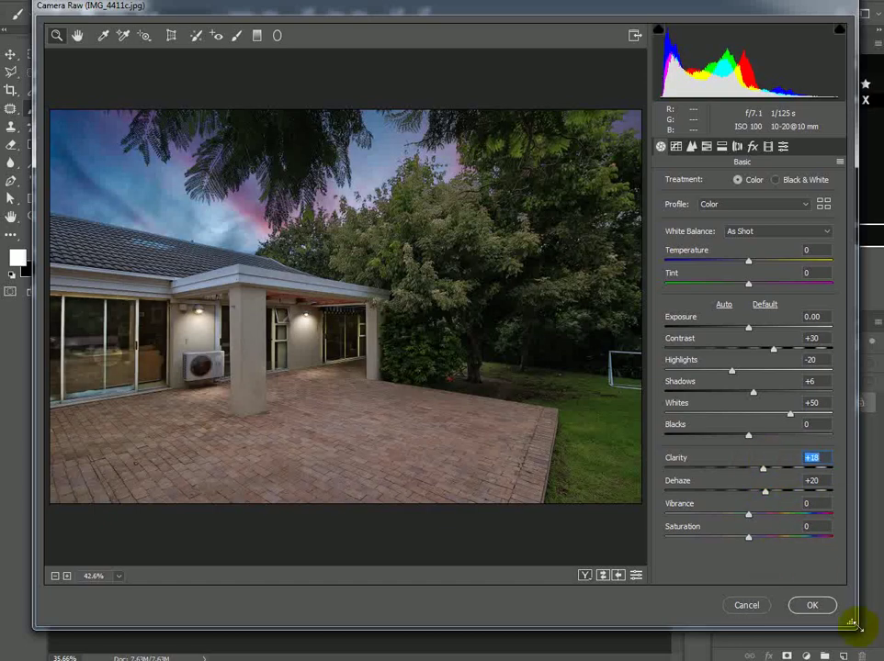
{"action": "left_click", "coordinate": [810, 605]}
{"action": "scroll", "coordinate": [396, 361], "scroll_direction": "down", "scroll_amount": 1}
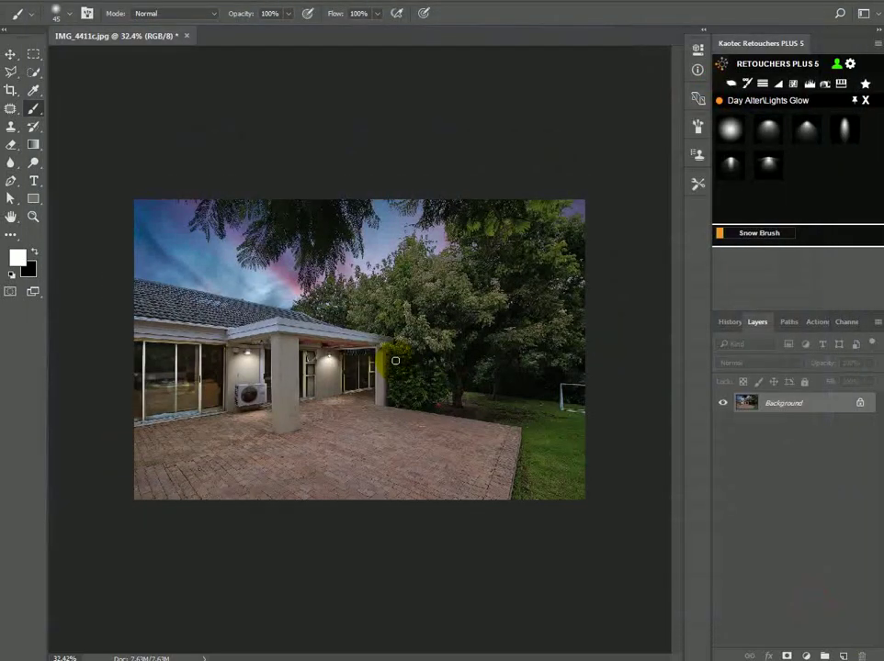
{"action": "scroll", "coordinate": [396, 361], "scroll_direction": "up", "scroll_amount": 2}
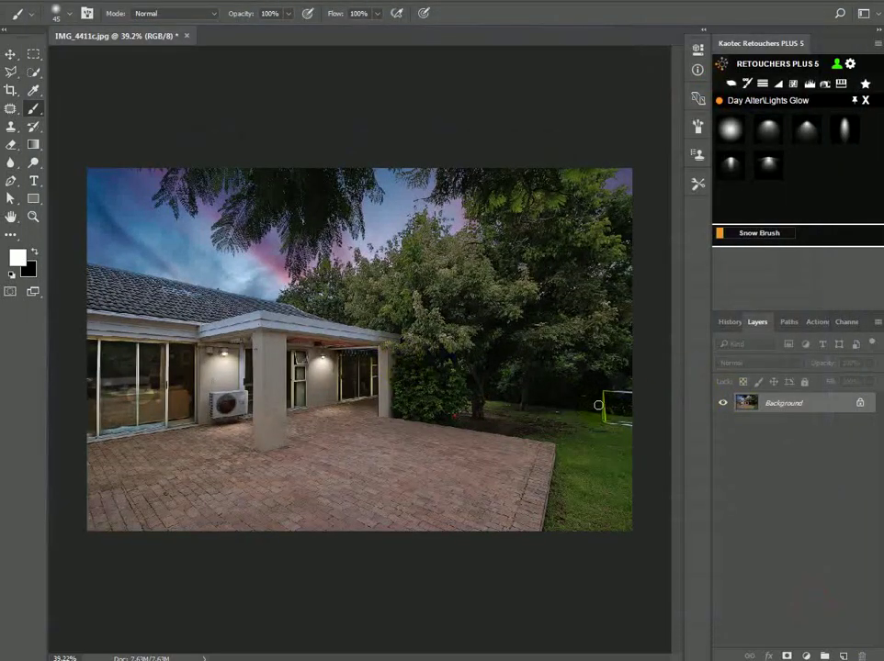